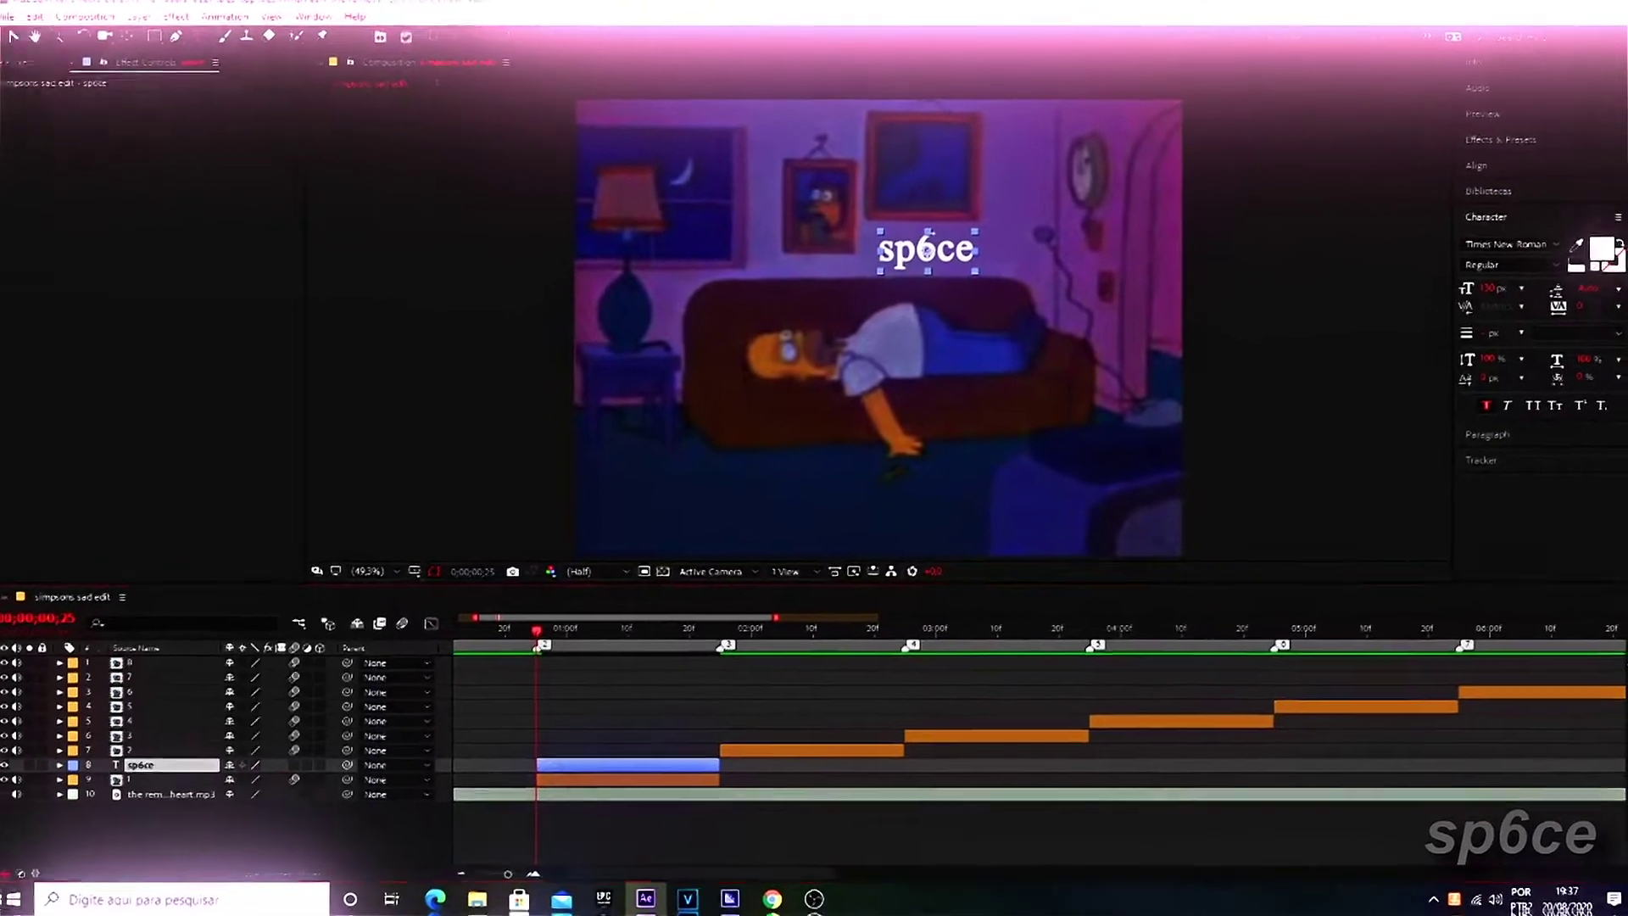
# - Apply S_DropShadow to the sp6ce text layer and nudge its shadow offset sideways
pyautogui.write('drop')
pyautogui.moveTo(1535, 197); pyautogui.dragTo(884, 354)
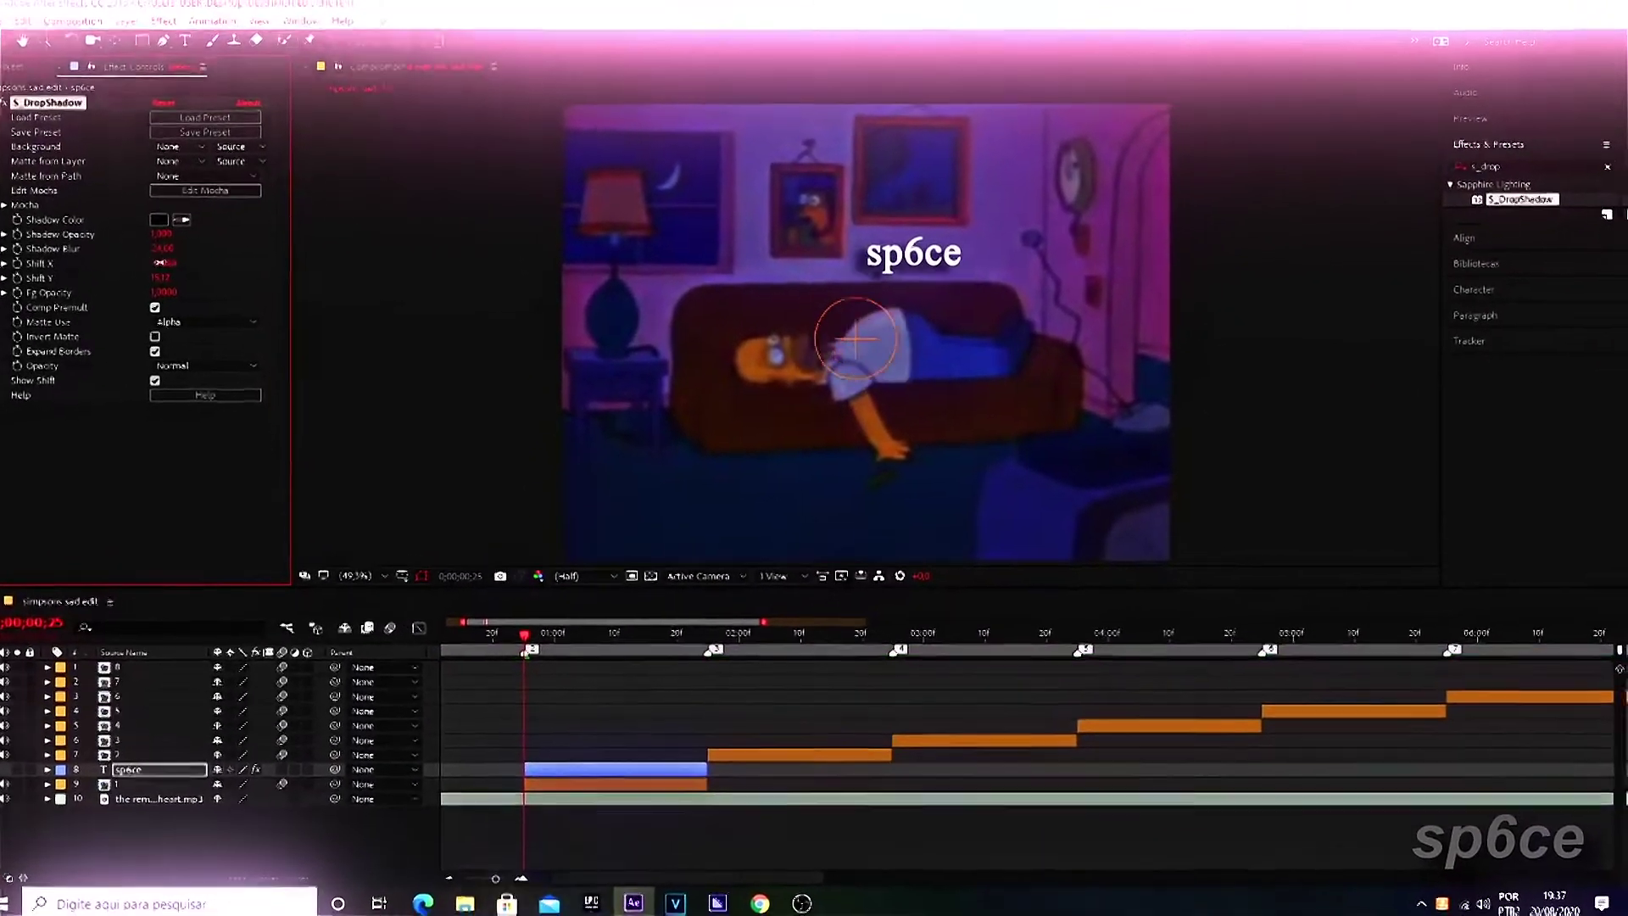
pyautogui.moveTo(852, 339); pyautogui.dragTo(864, 339)
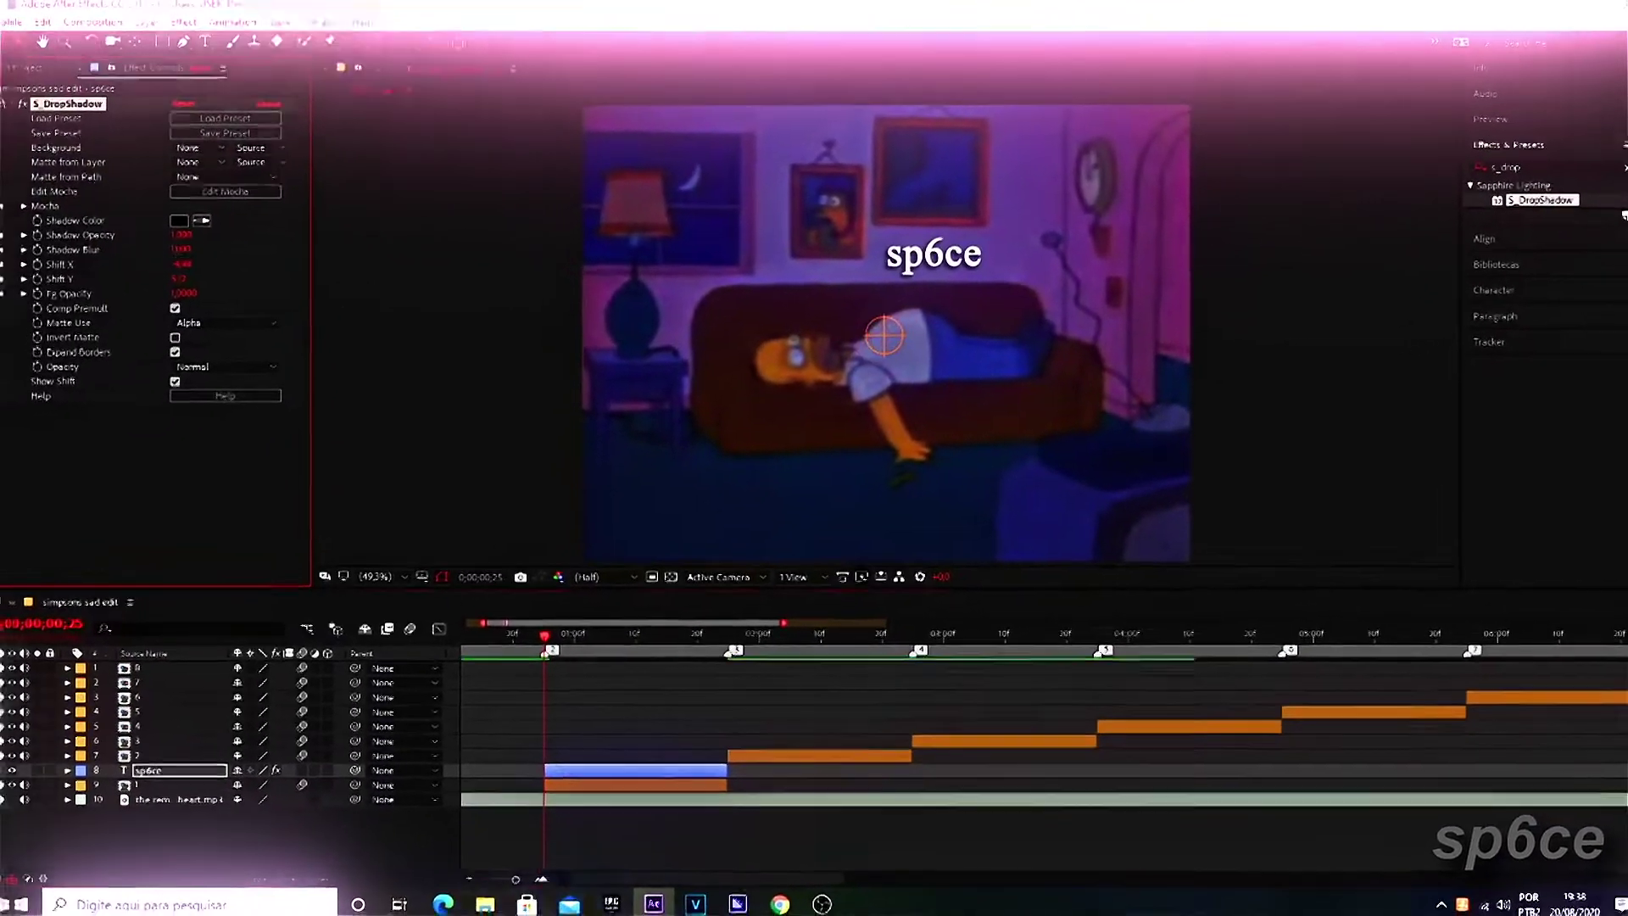
pyautogui.click(1517, 172)
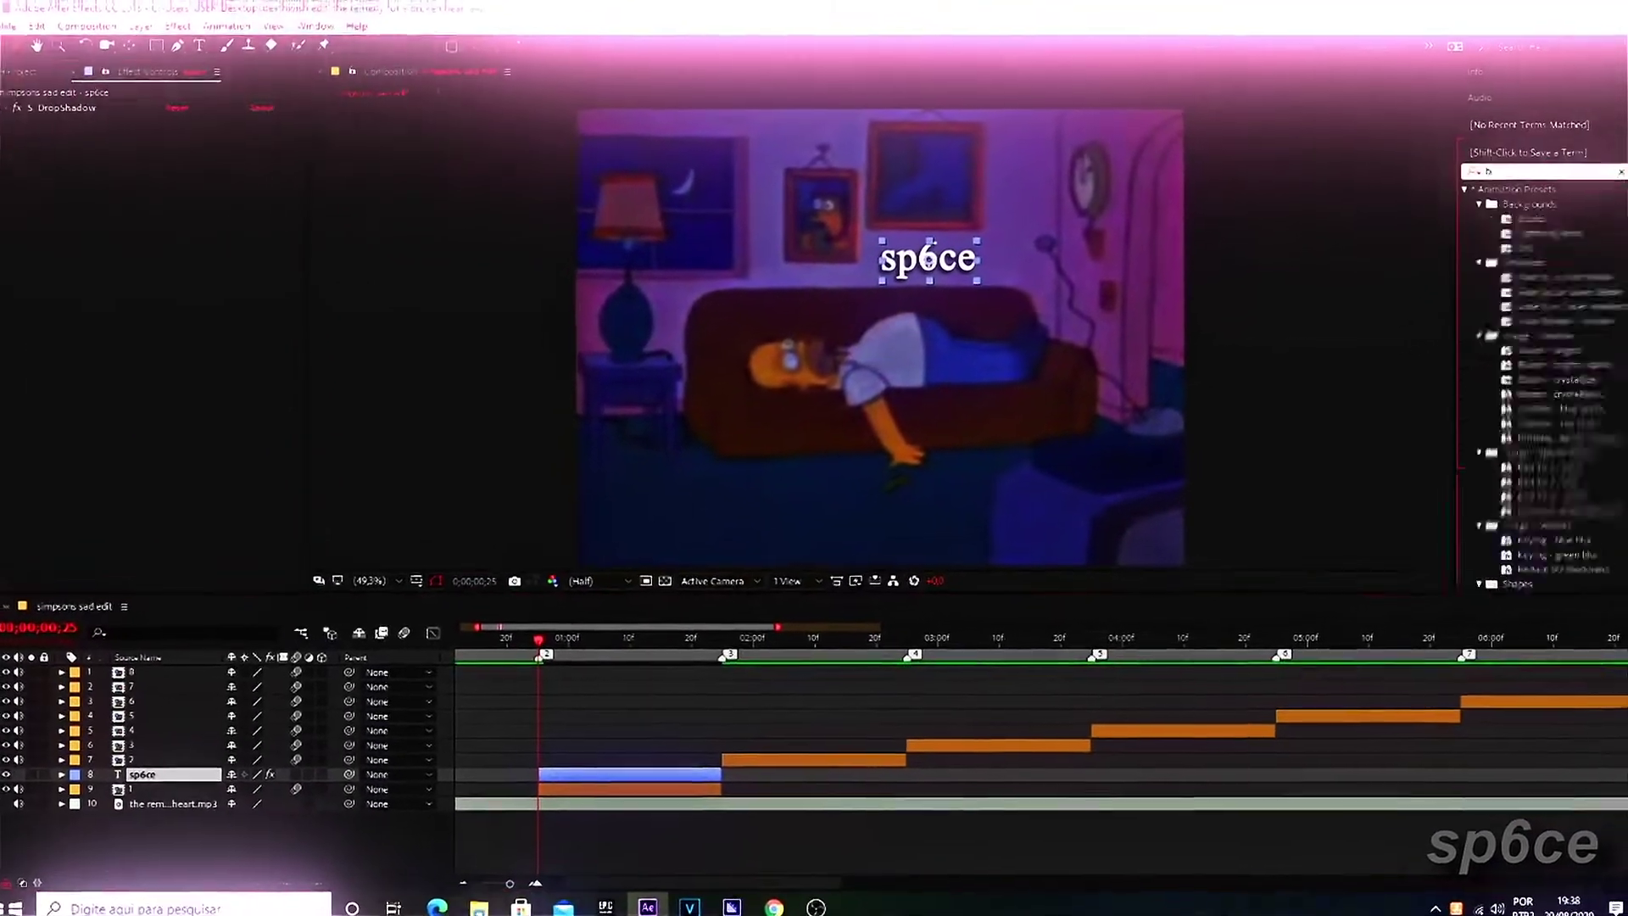
# - Apply Basic 3D to the sp6ce text and precompose it with its clip into Pre-comp 1
pyautogui.write('basic')
pyautogui.doubleClick(1519, 307)
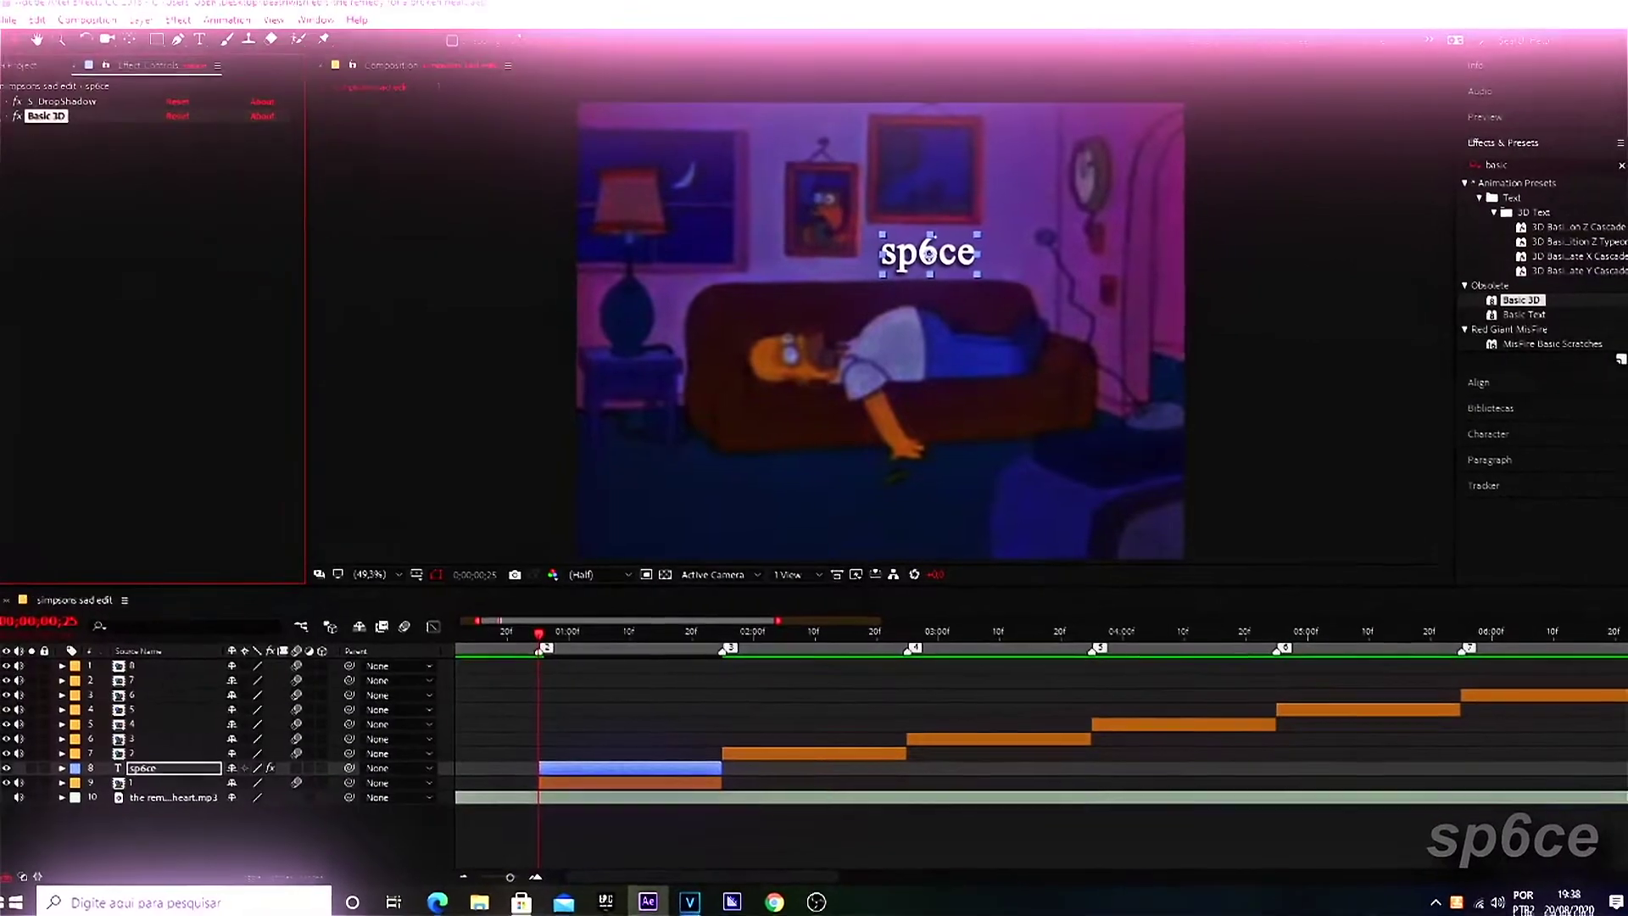
pyautogui.hotkey('ctrl', 'shift', 'c')
pyautogui.press('Return')
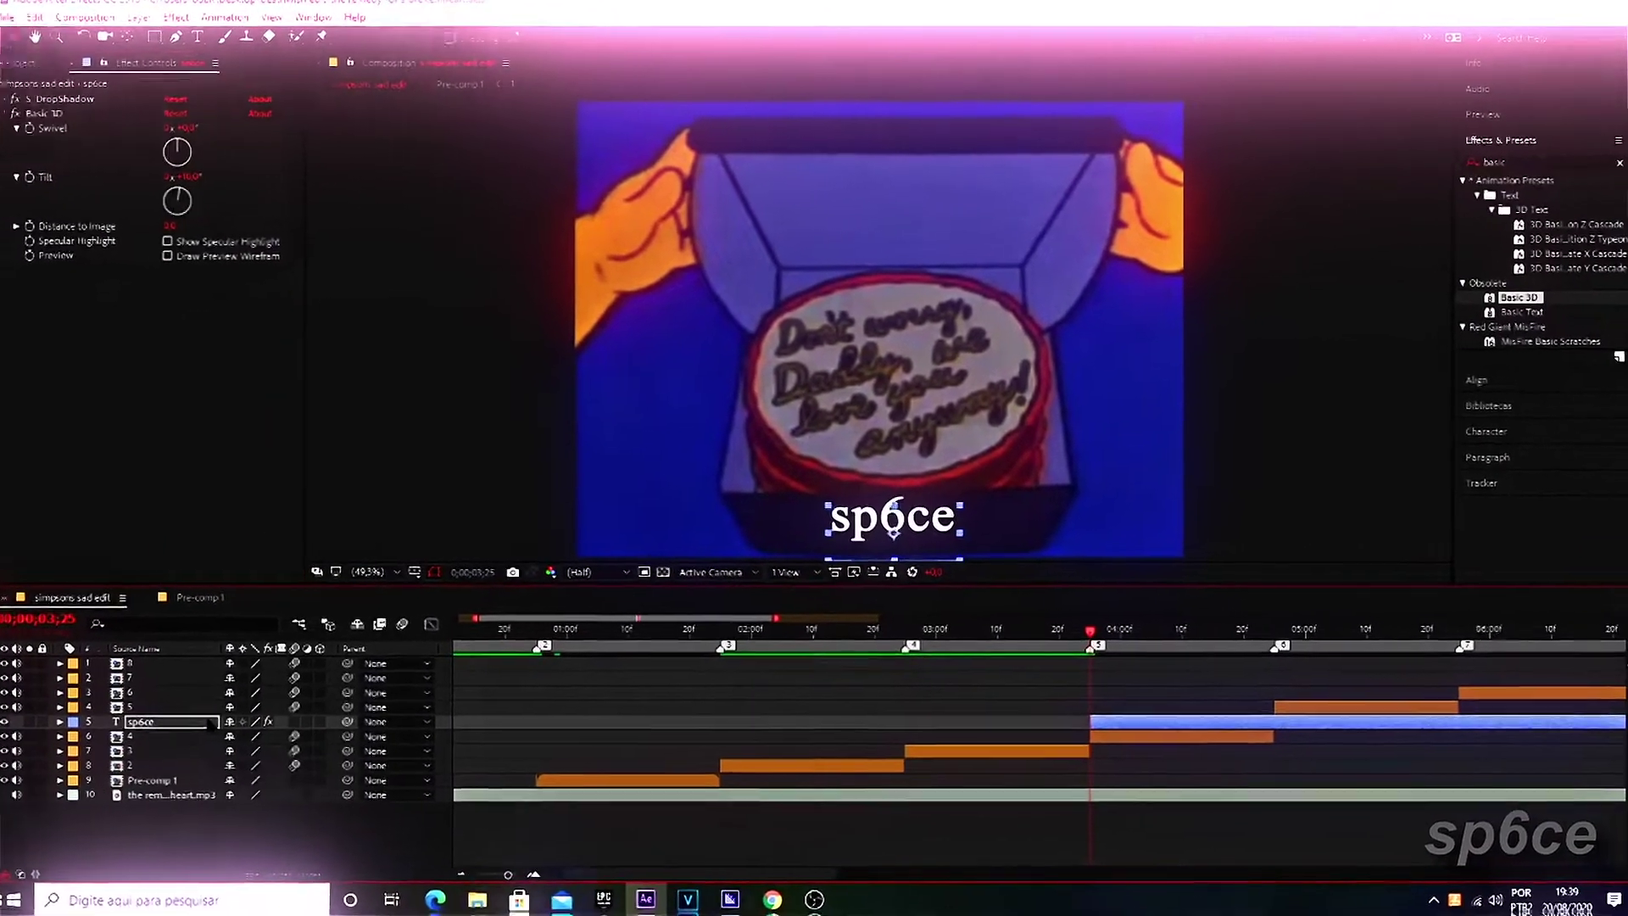
# - Tilt the text with Basic 3D and precompose the next text and clip into Pre-comp 2
pyautogui.moveTo(180, 176); pyautogui.dragTo(178, 181)
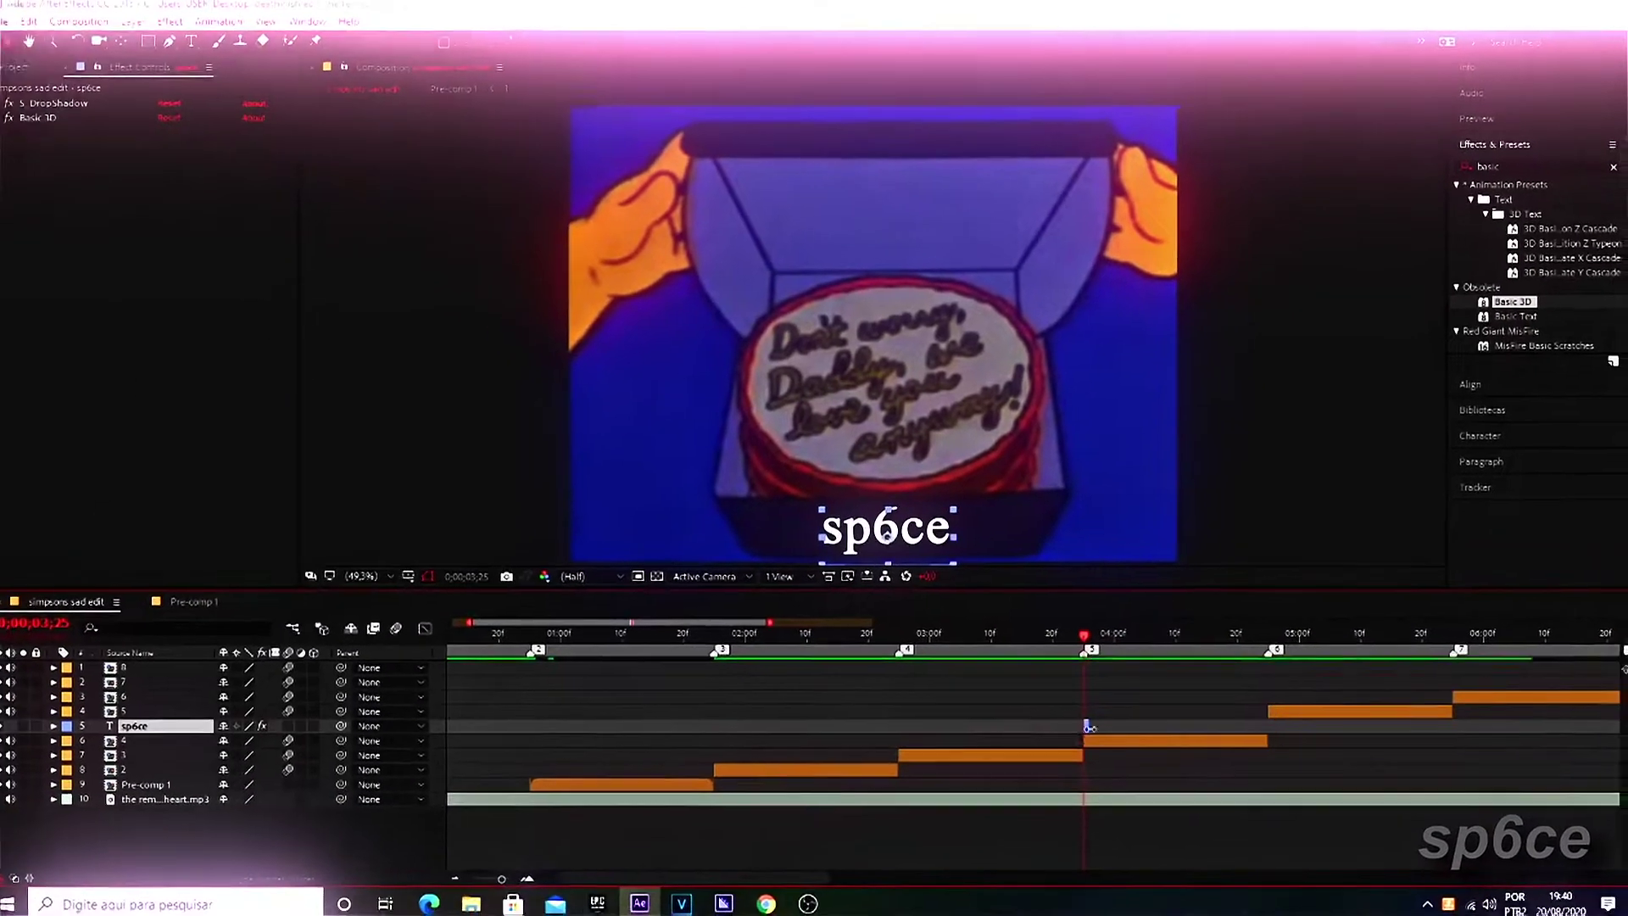
pyautogui.hotkey('ctrl', 'shift', 'c')
pyautogui.press('Return')
pyautogui.click(155, 771)
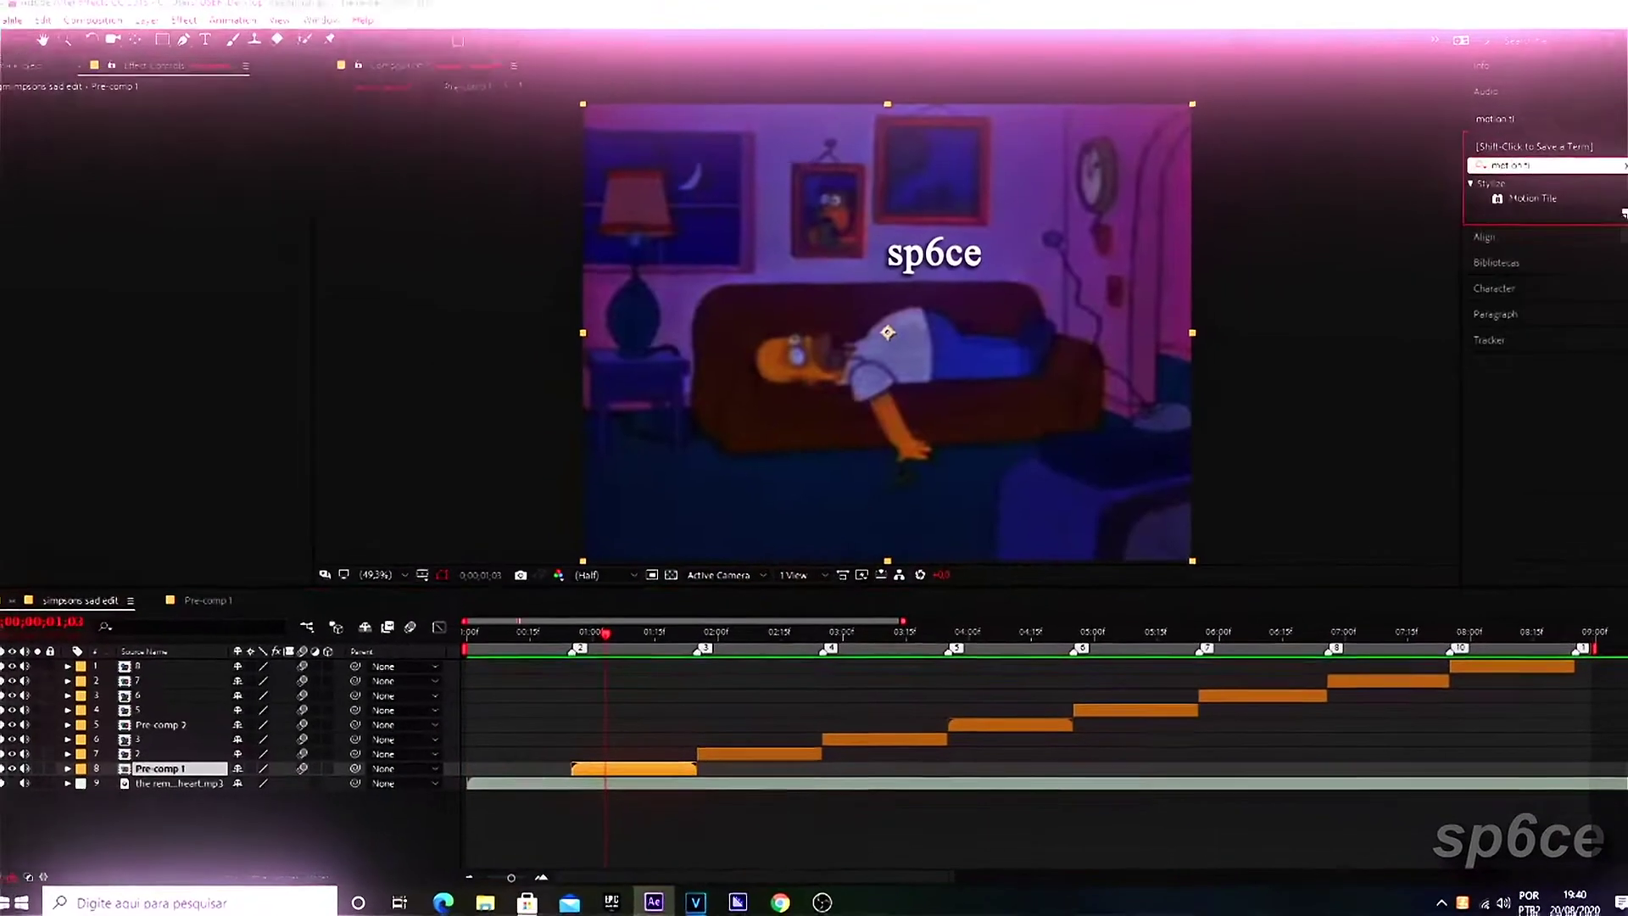
# - Apply Motion Tile to Pre-comp 1 and start adding a new layer
pyautogui.doubleClick(1530, 198)
pyautogui.hotkey('ctrl', 'y')
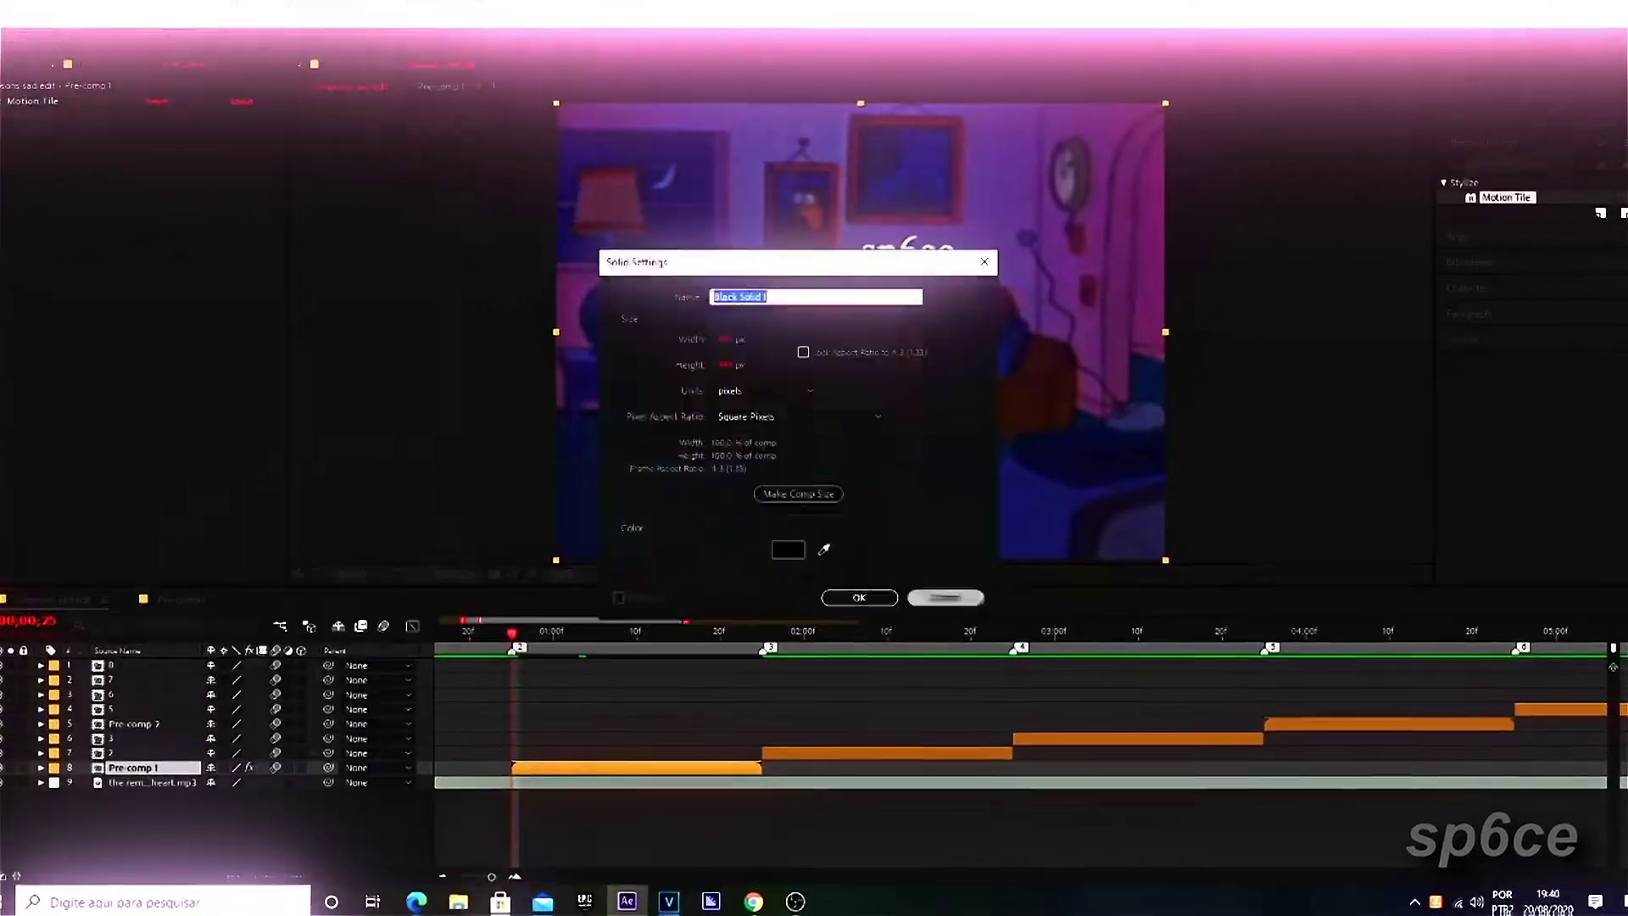
pyautogui.press('Escape')
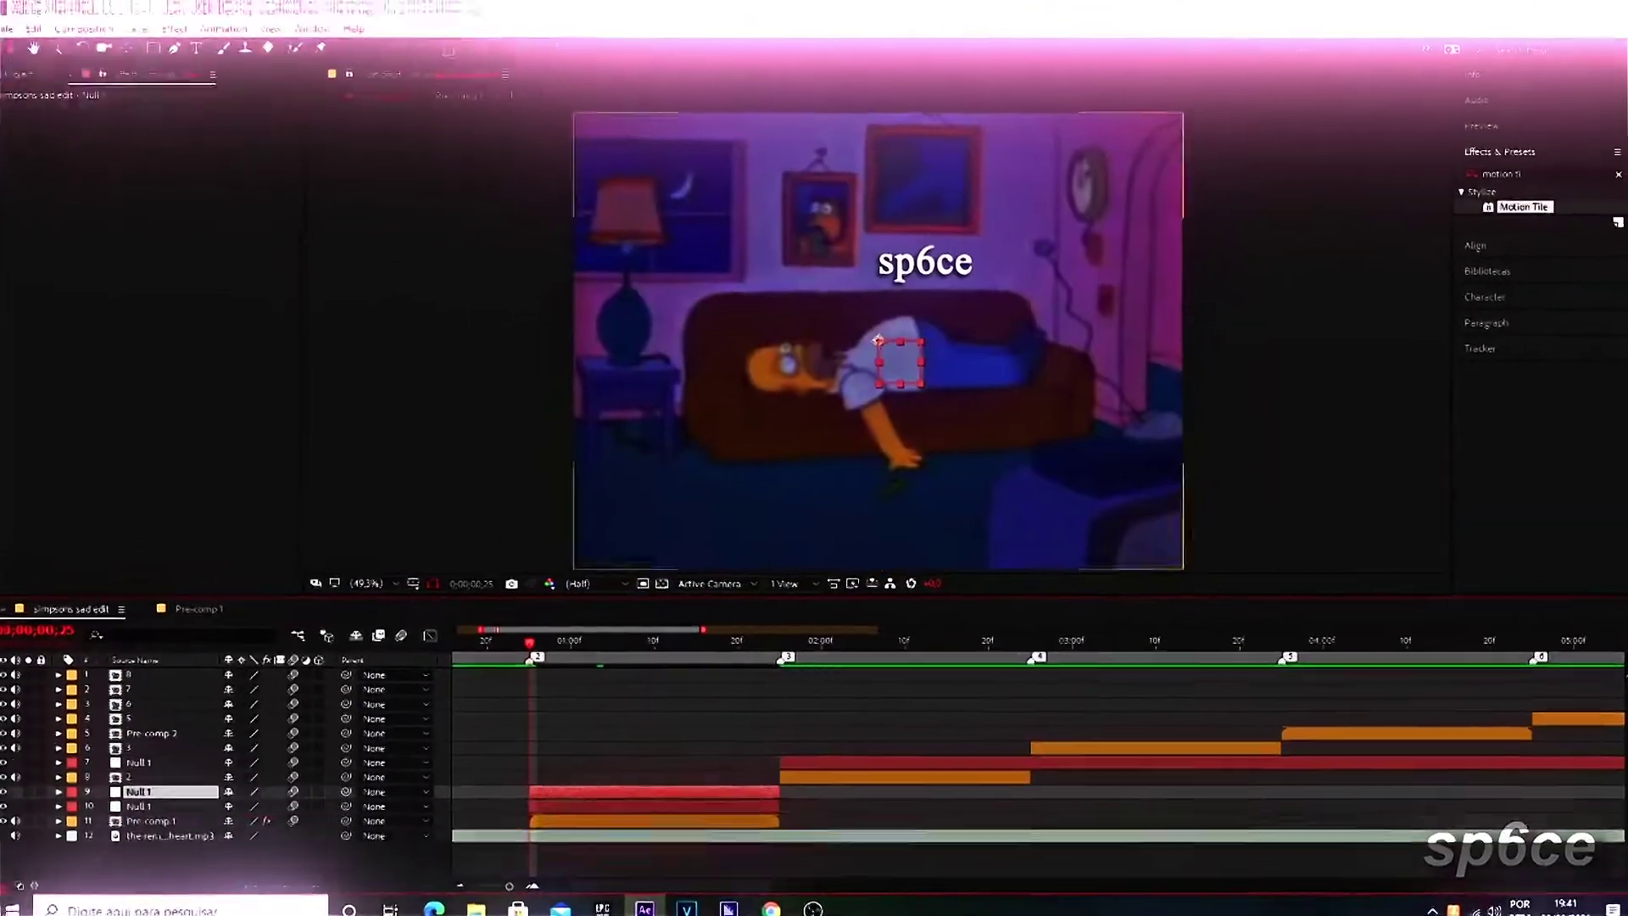
# - Parent the clip to a null and keyframe the nulls' Scale for the zoom on the cut
pyautogui.moveTo(349, 792); pyautogui.dragTo(203, 779)
pyautogui.press('s')
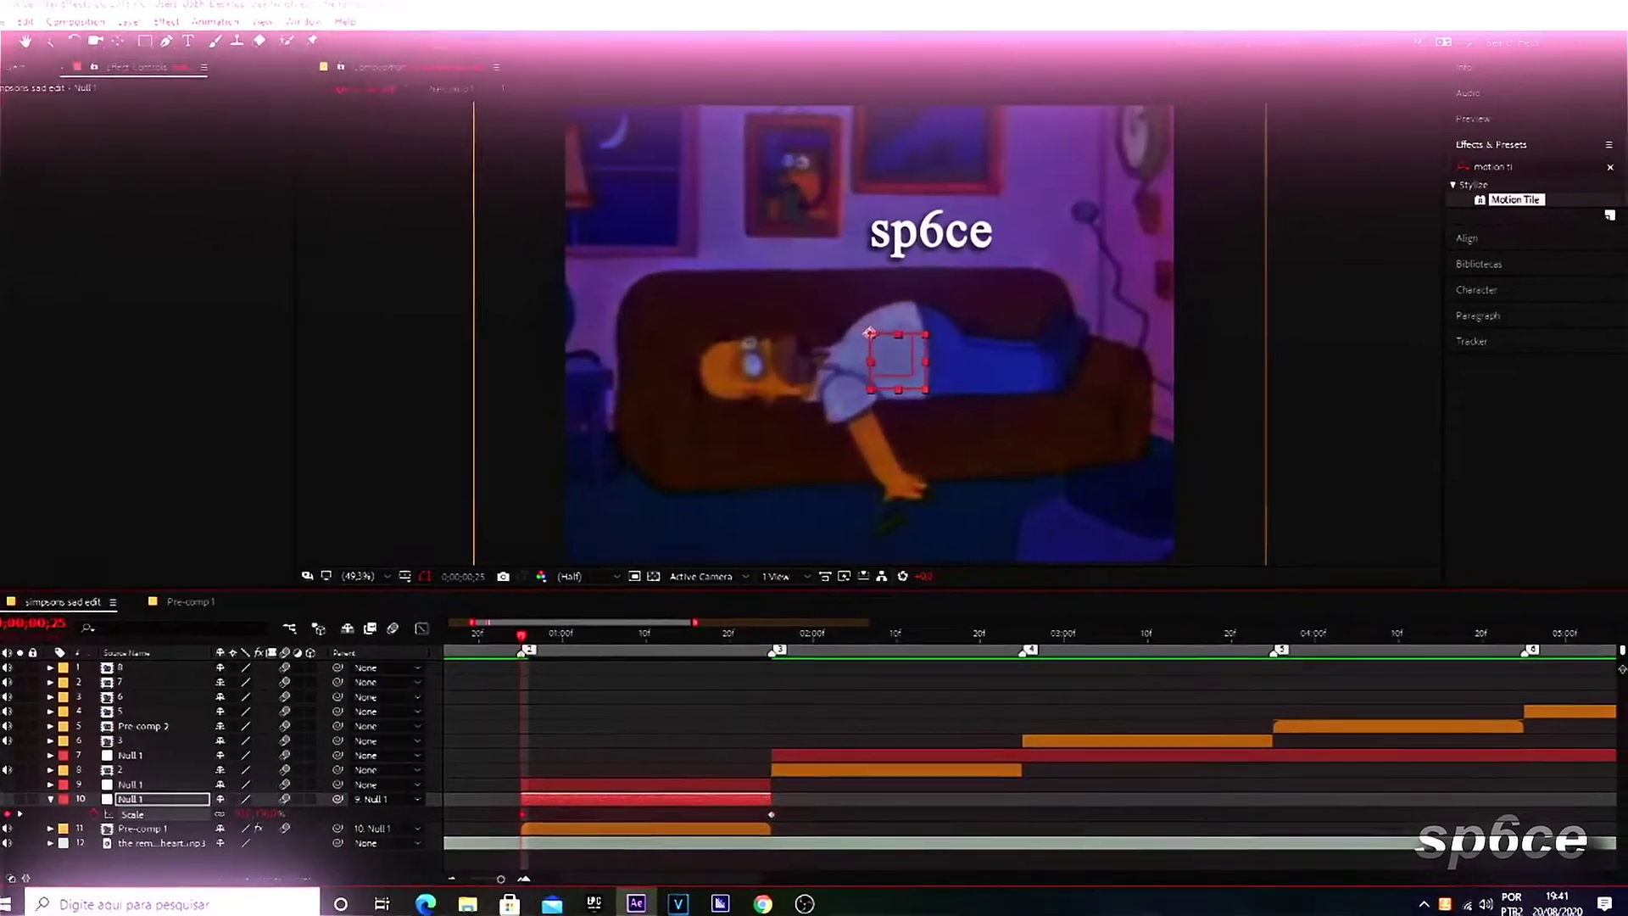
pyautogui.press('space')
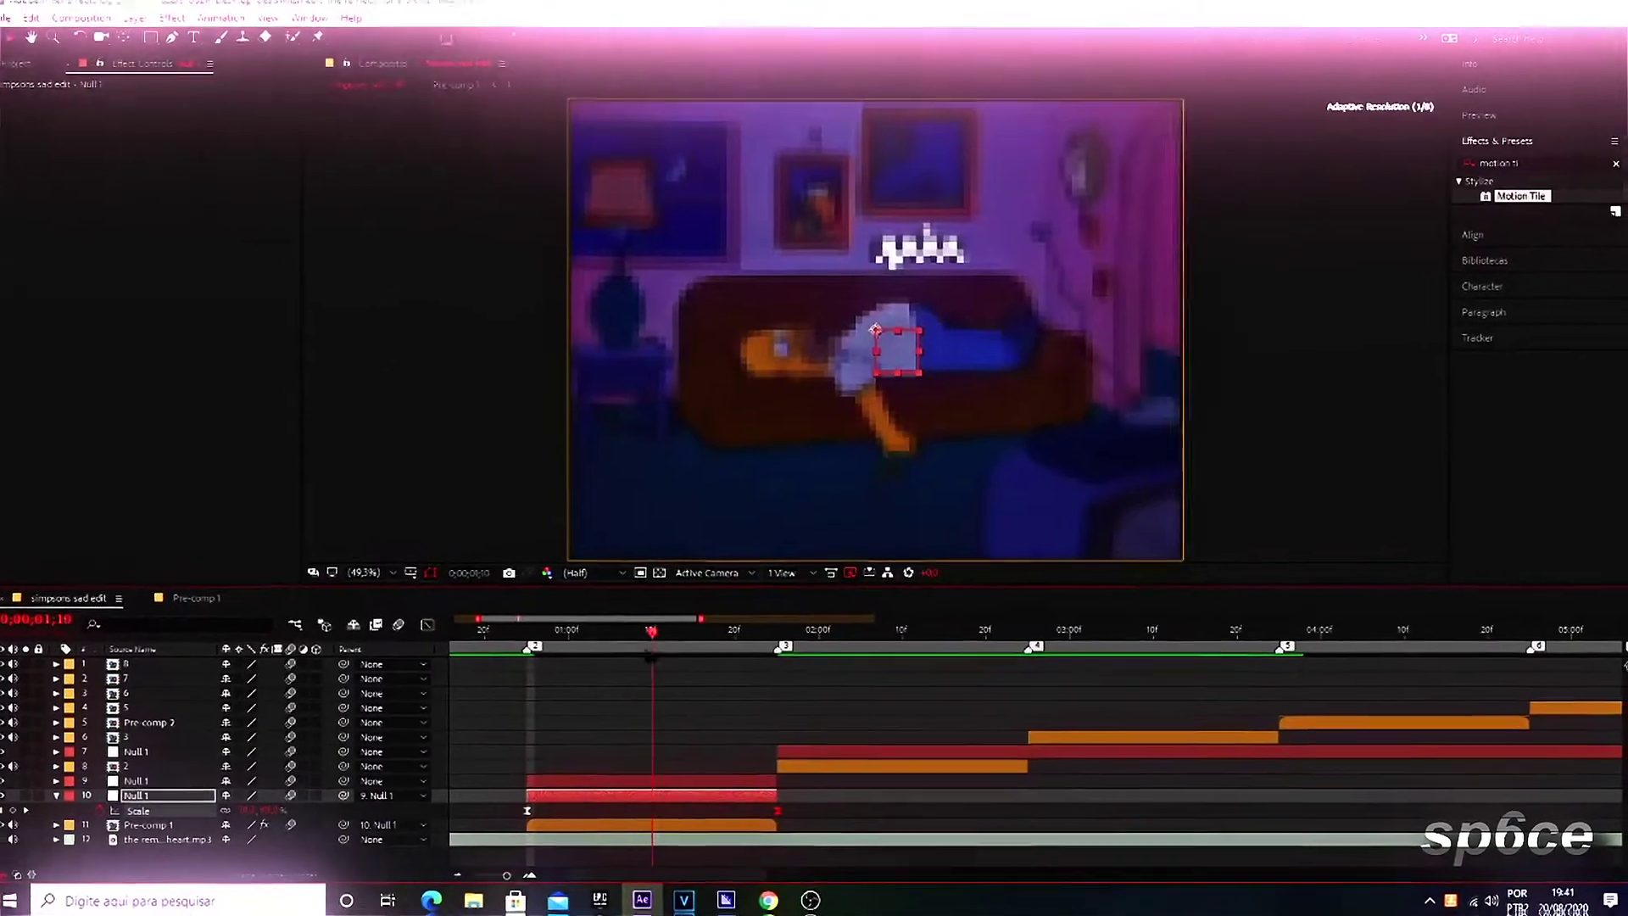
pyautogui.click(170, 779)
pyautogui.press('s')
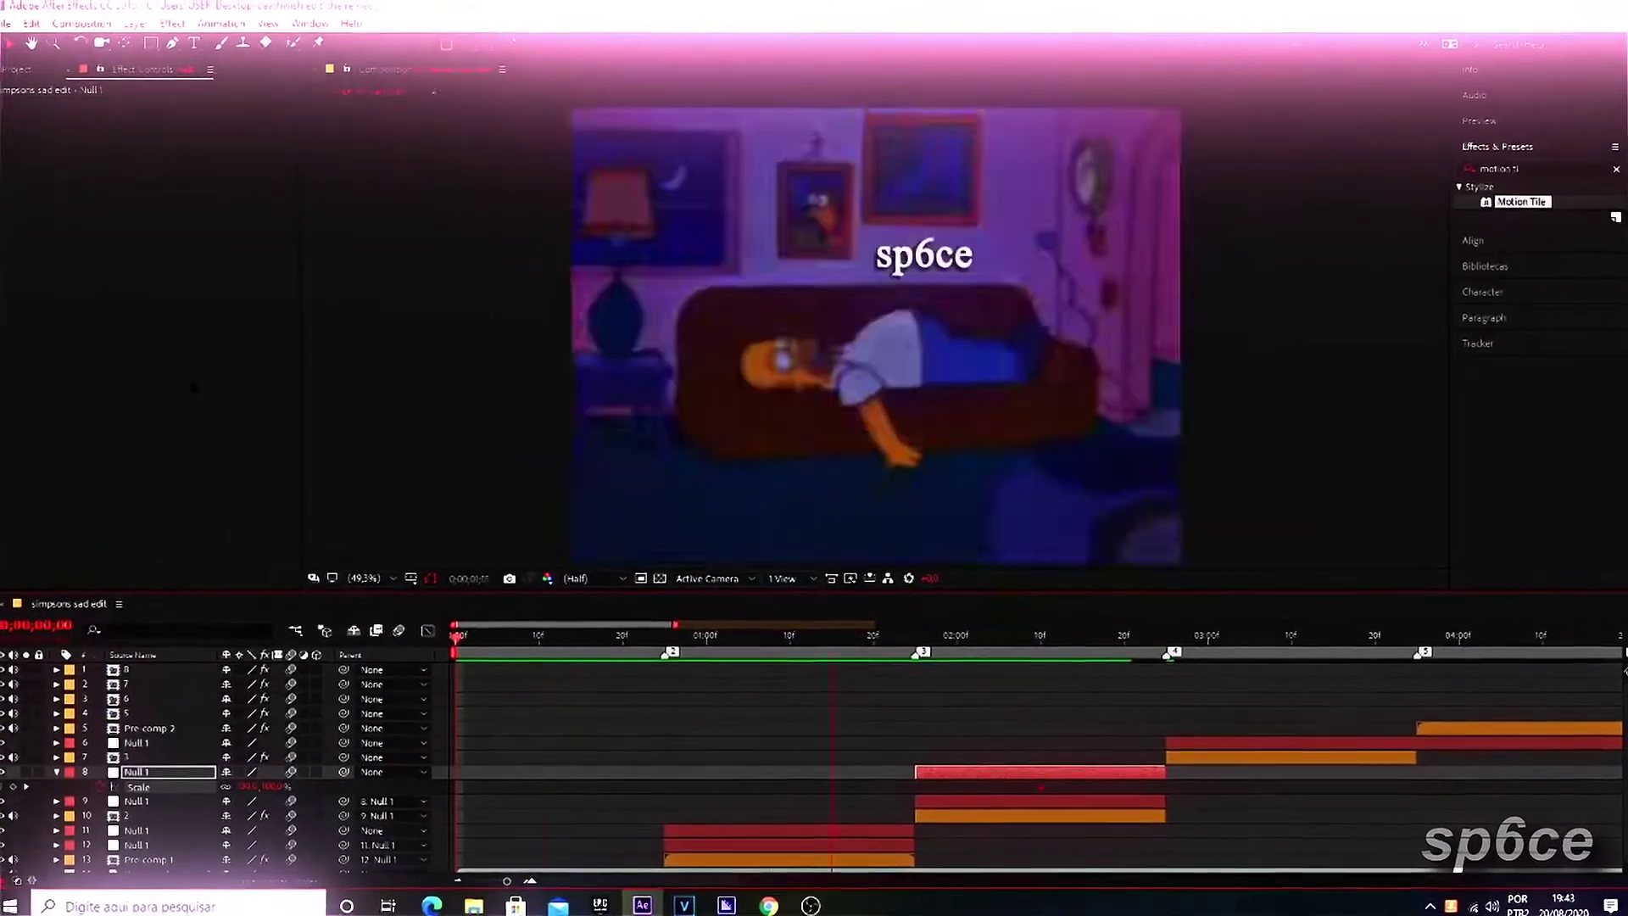
# - Shape the eased Scale and Rotation speed curves of the next nulls in the Graph Editor
pyautogui.press('space')
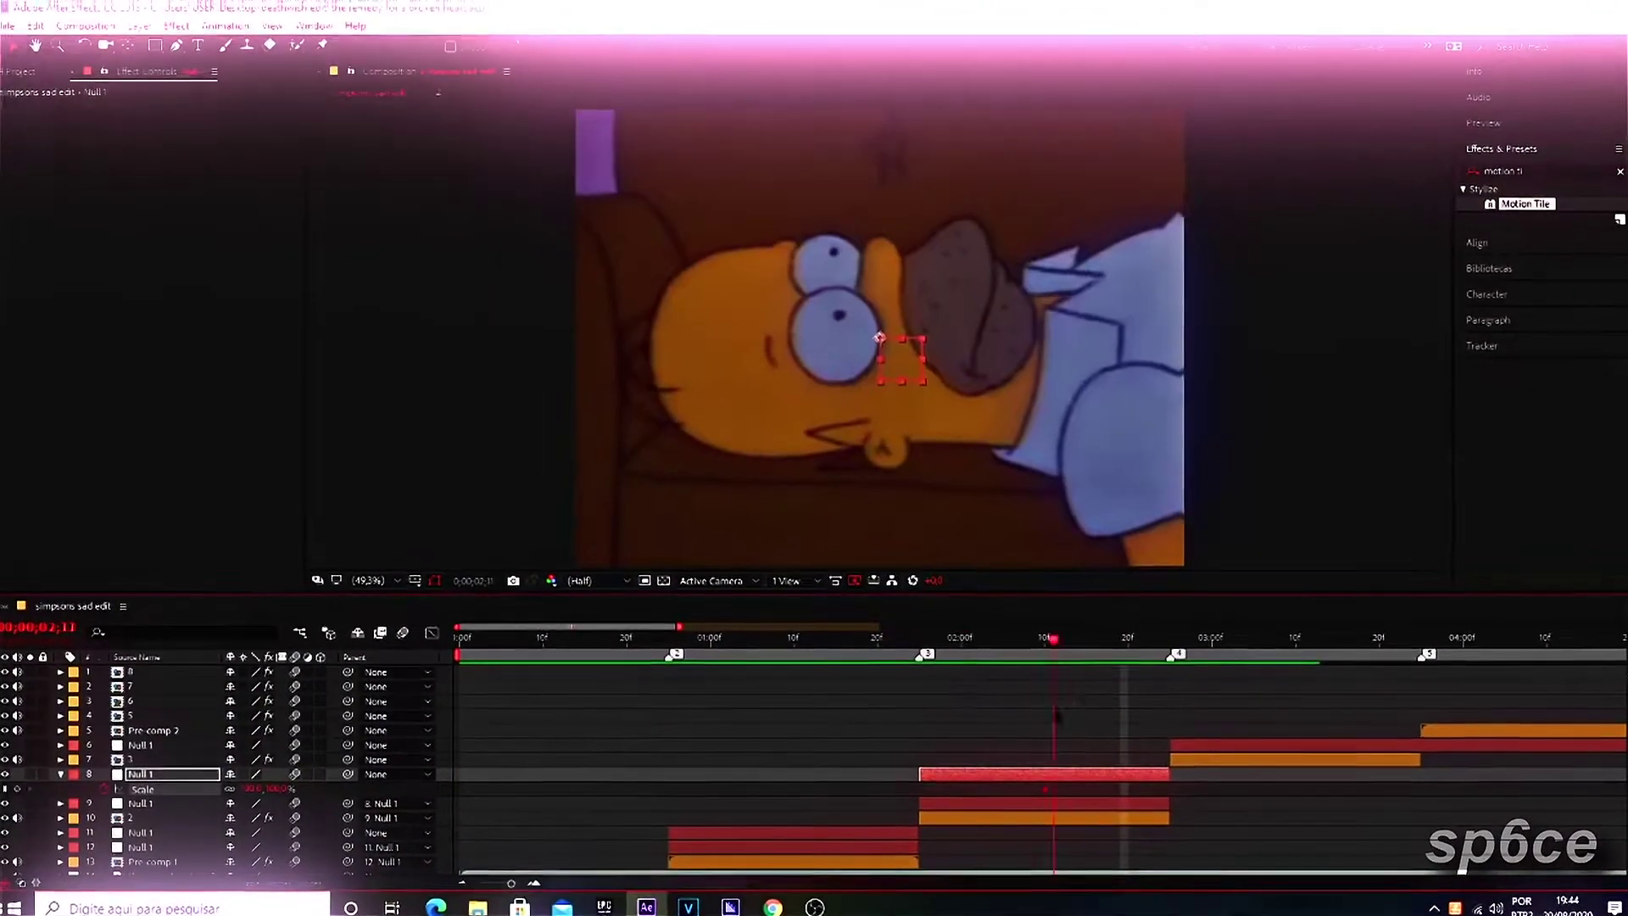
pyautogui.hotkey('shift', 'F3')
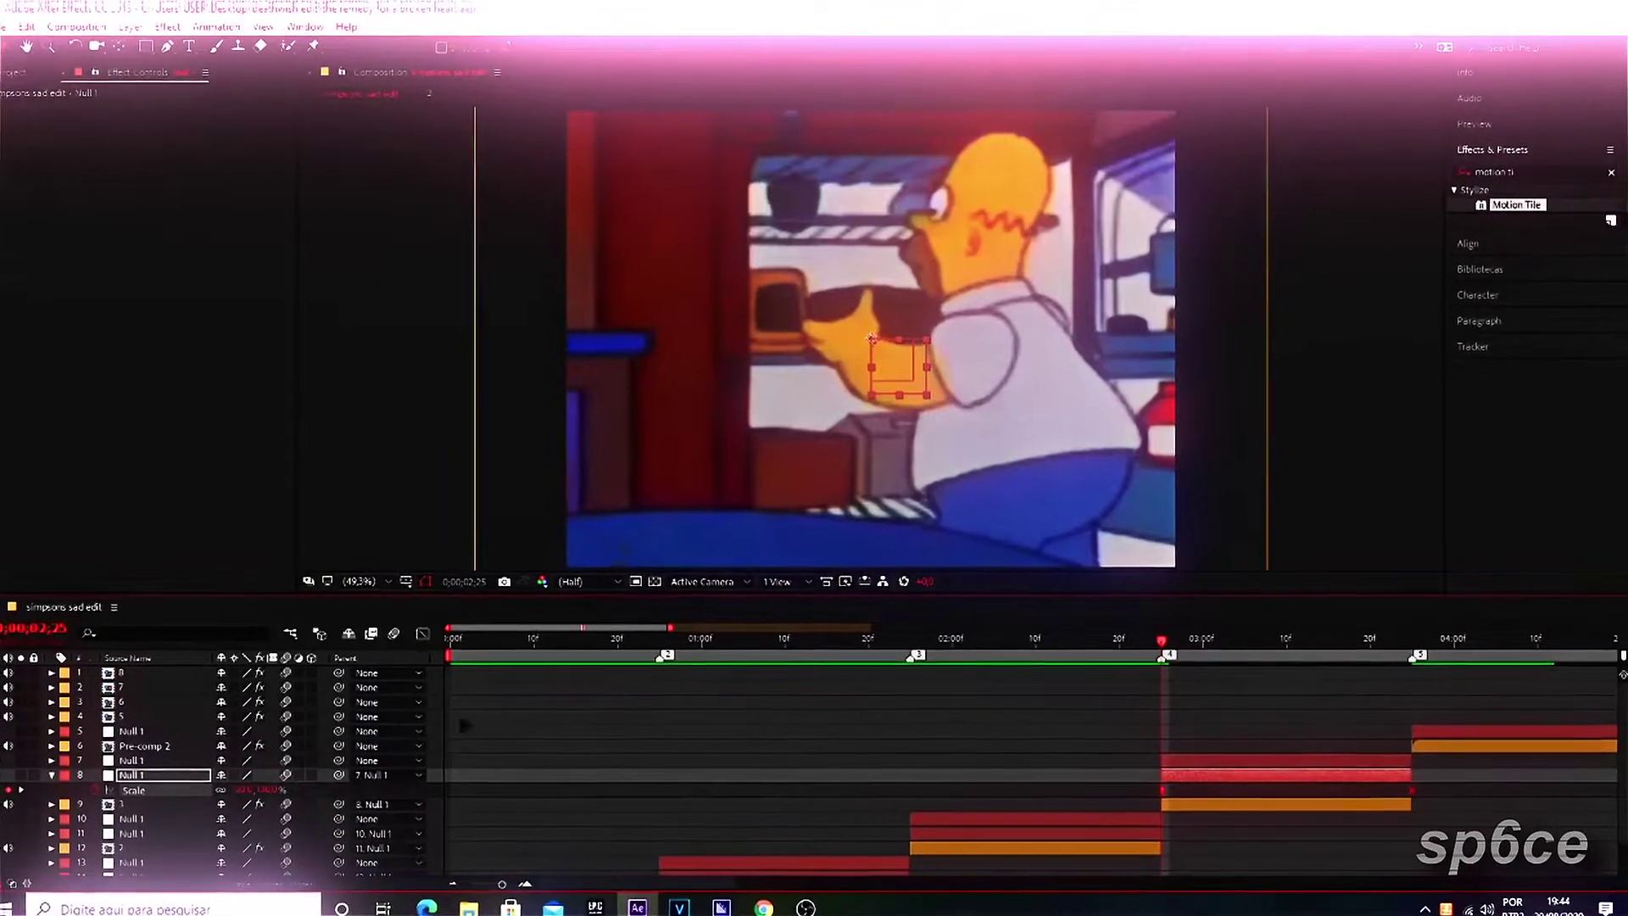
pyautogui.hotkey('shift', 'F3')
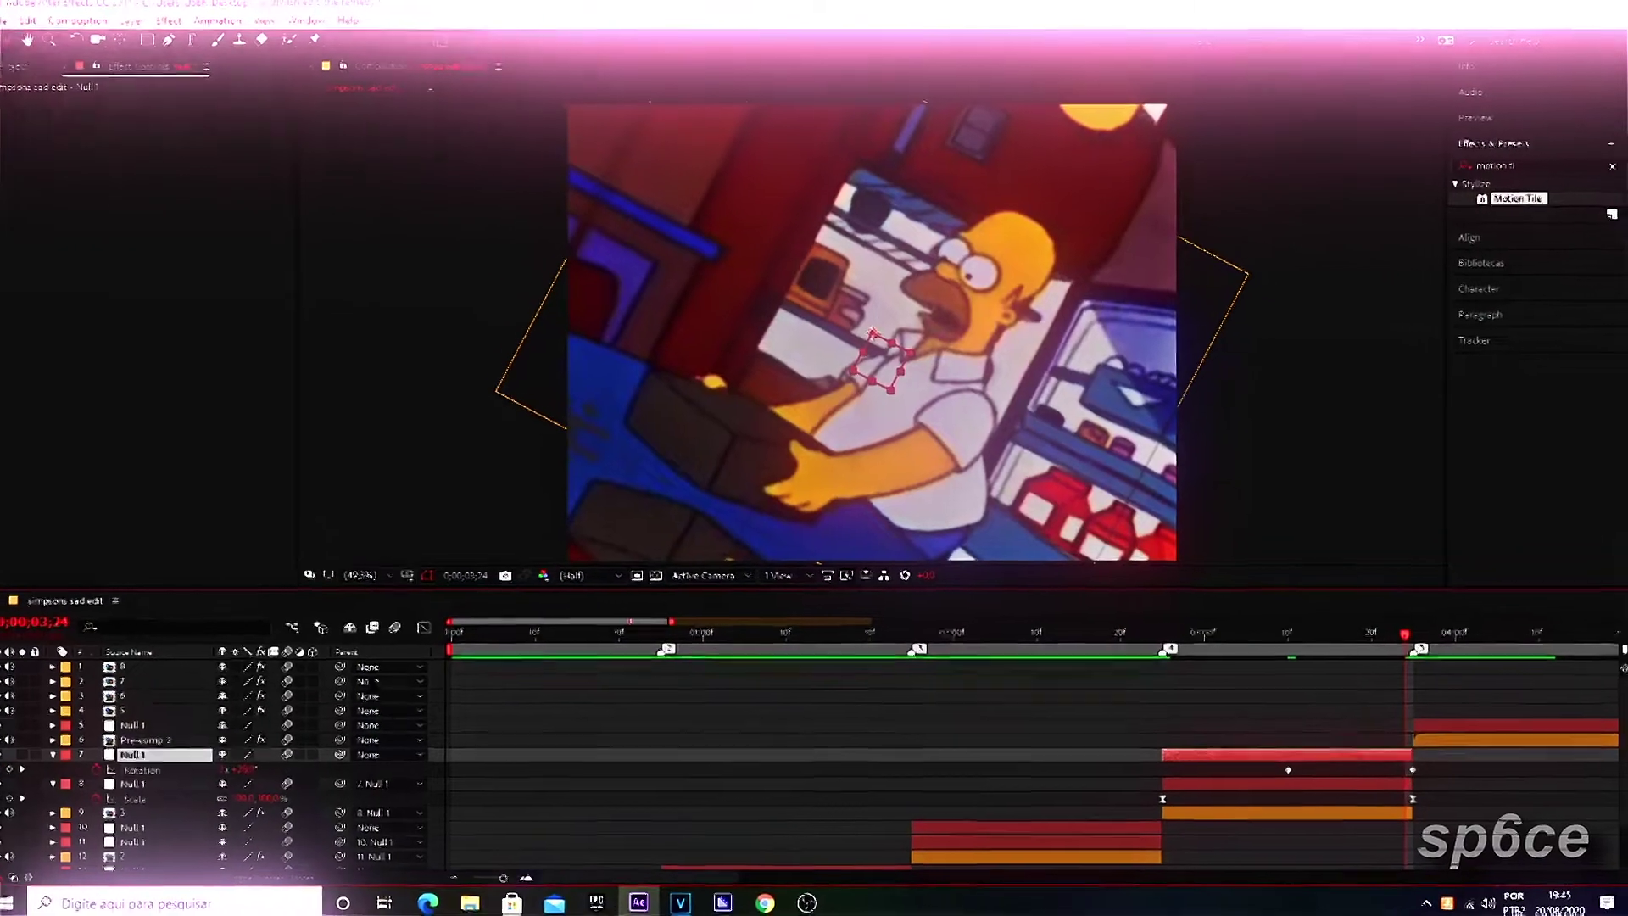
pyautogui.hotkey('shift', 'F3')
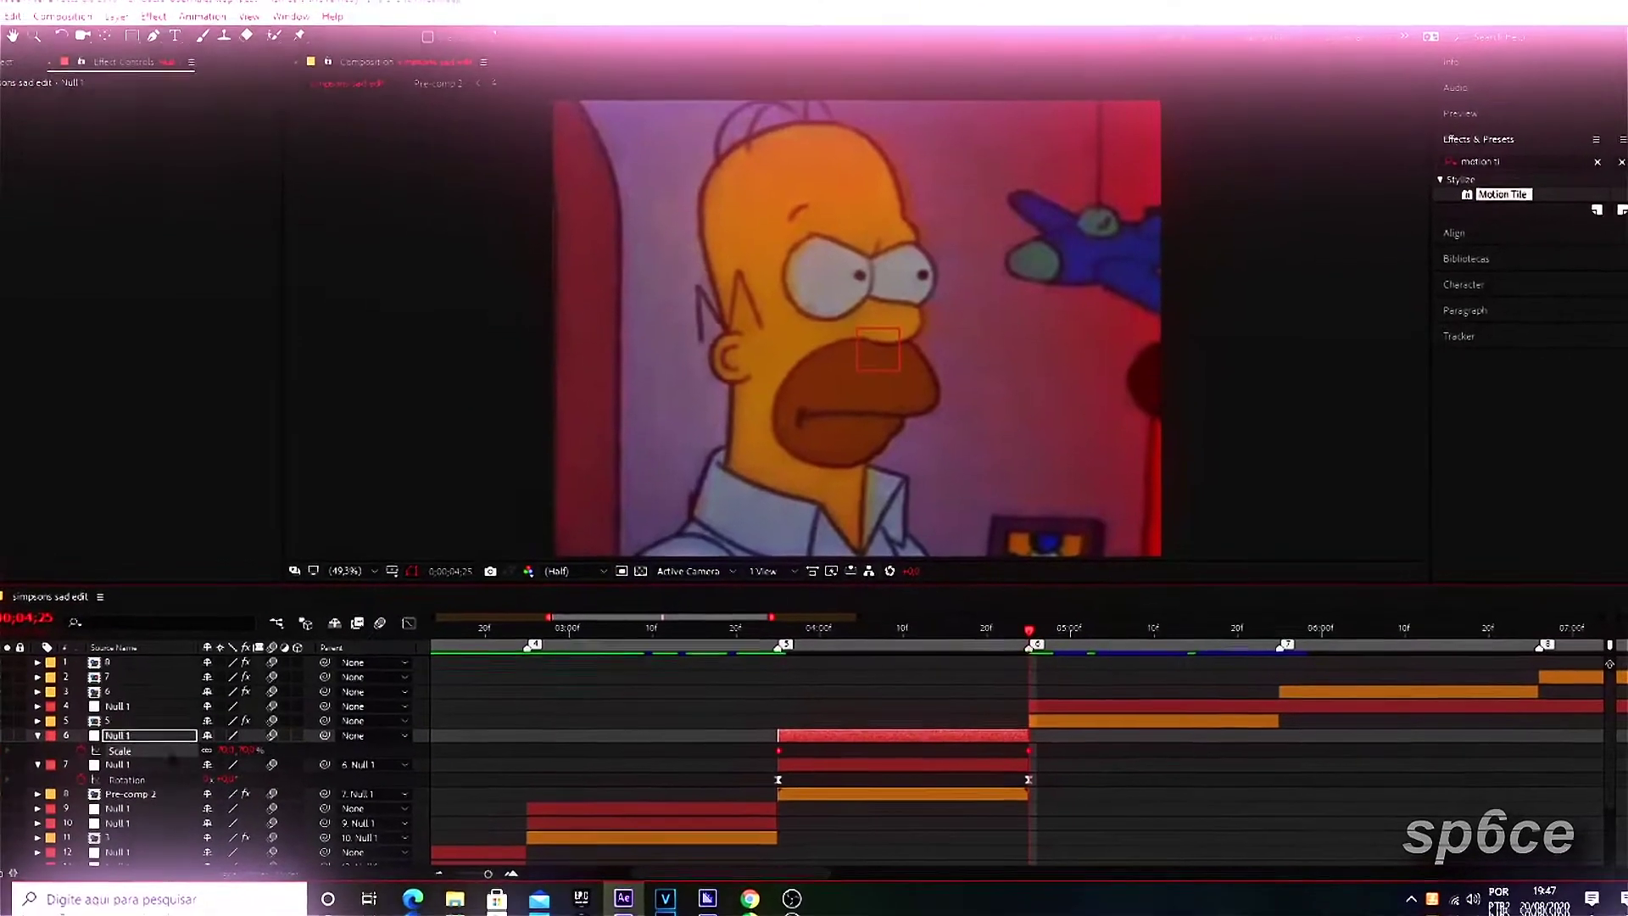
# - Ease a null's Scale curve, then slide another null's X Position left and shape its speed curve
pyautogui.hotkey('shift', 'F3')
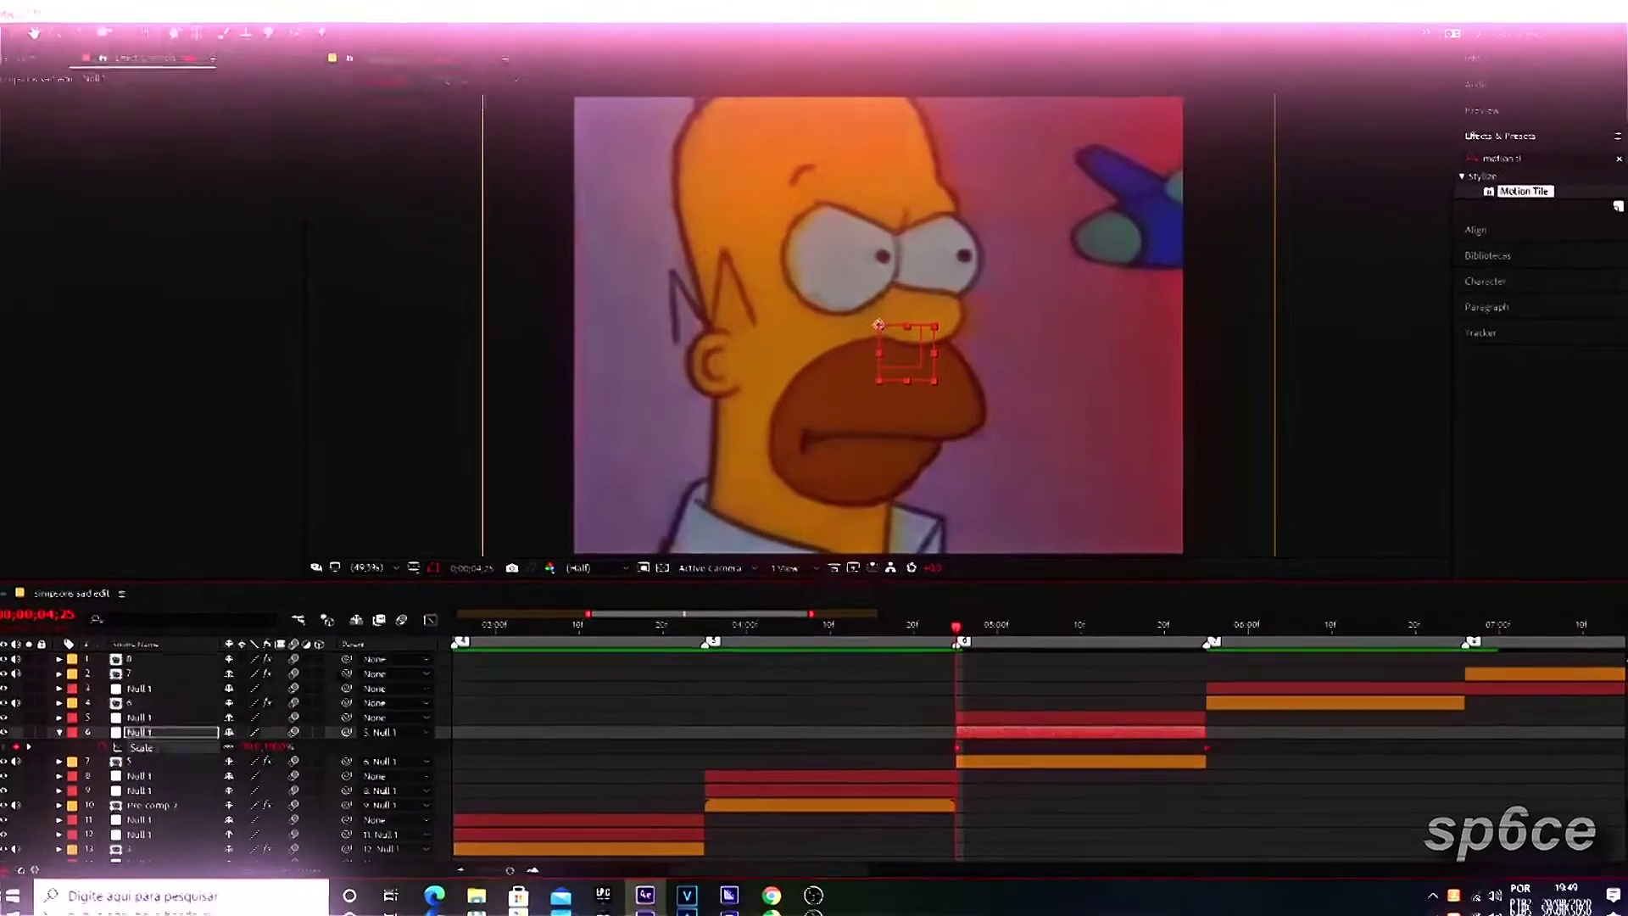
pyautogui.hotkey('shift', 'F3')
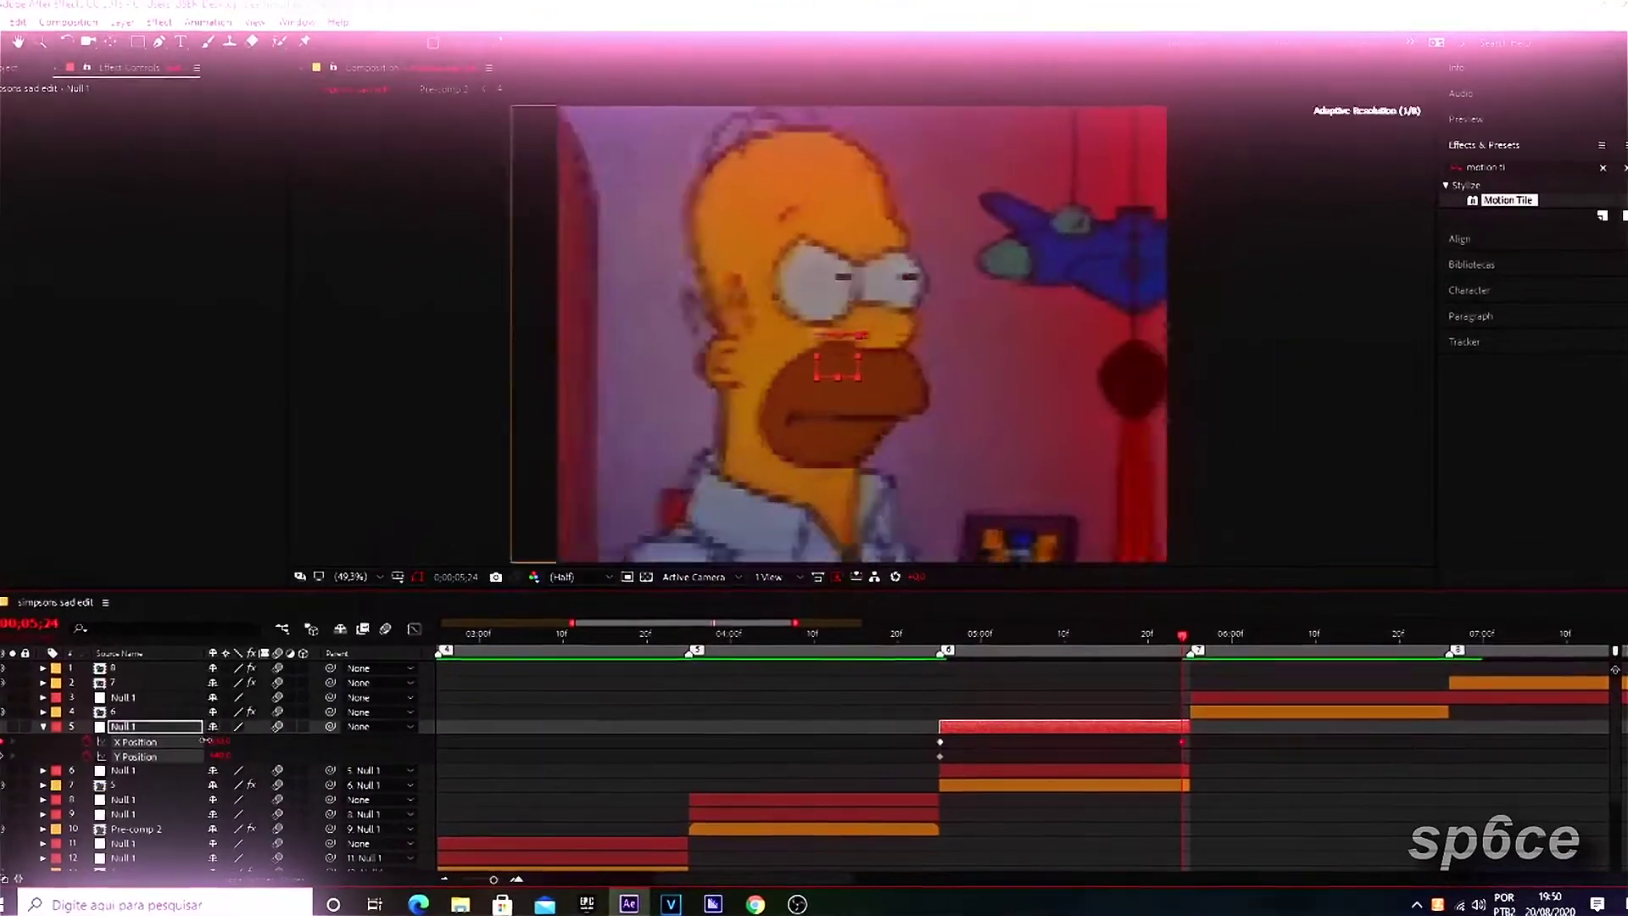
pyautogui.moveTo(204, 740); pyautogui.dragTo(170, 741)
pyautogui.hotkey('shift', 'F3')
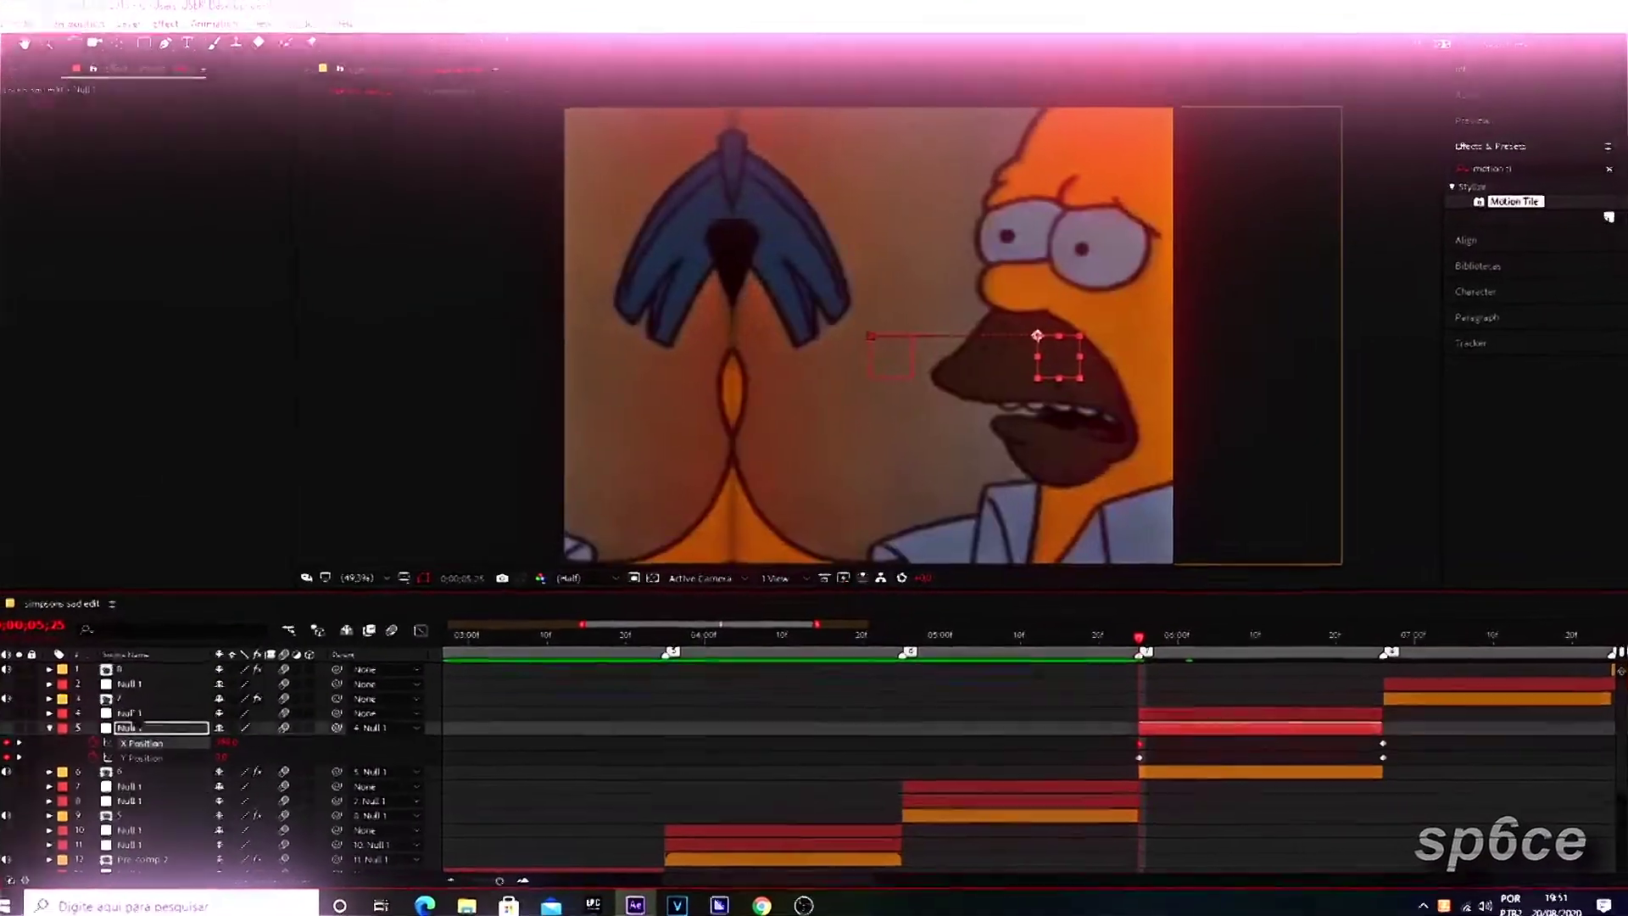
pyautogui.hotkey('shift', 'F3')
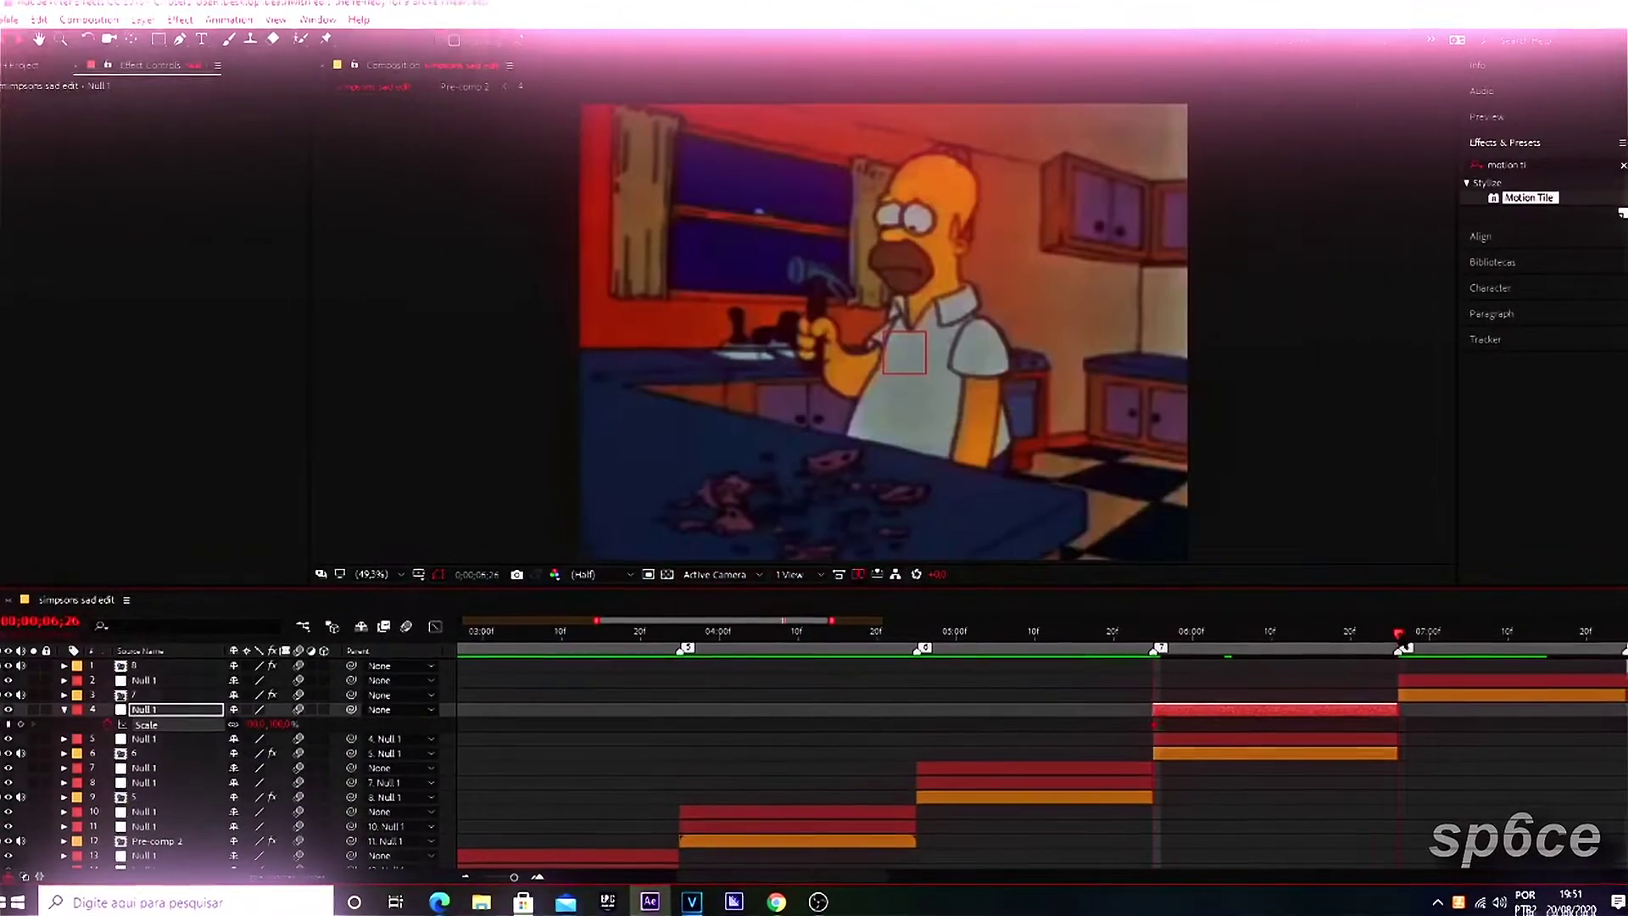
# - Shape the Scale speed curves of the remaining clips' zooms in the Graph Editor
pyautogui.hotkey('shift', 'F3')
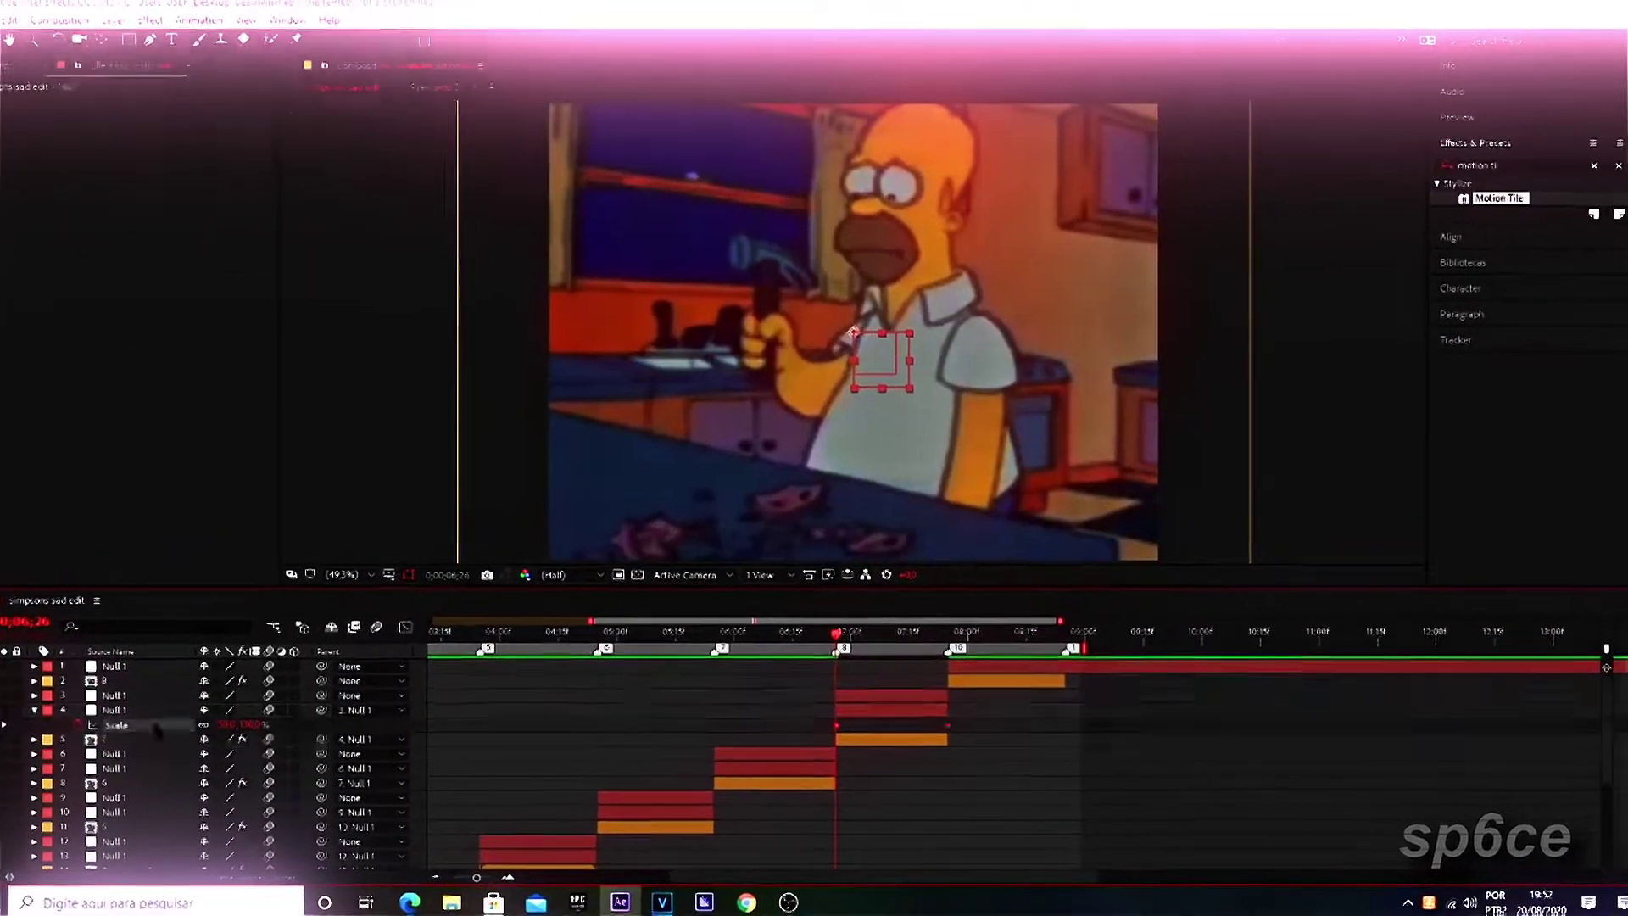
pyautogui.hotkey('shift', 'F3')
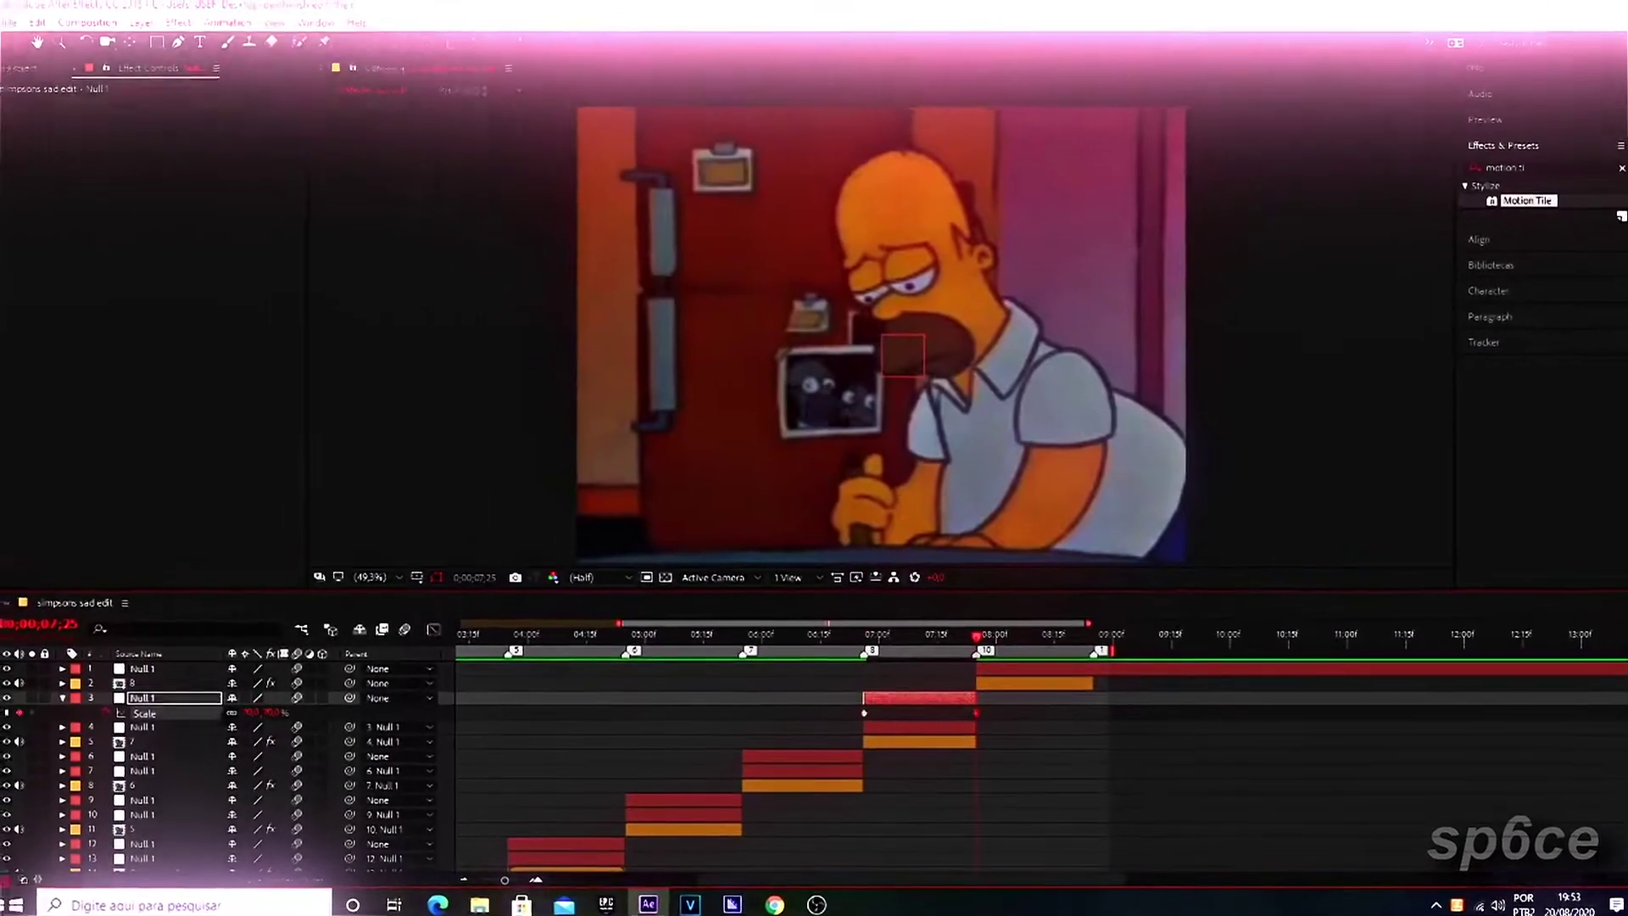
pyautogui.hotkey('shift', 'F3')
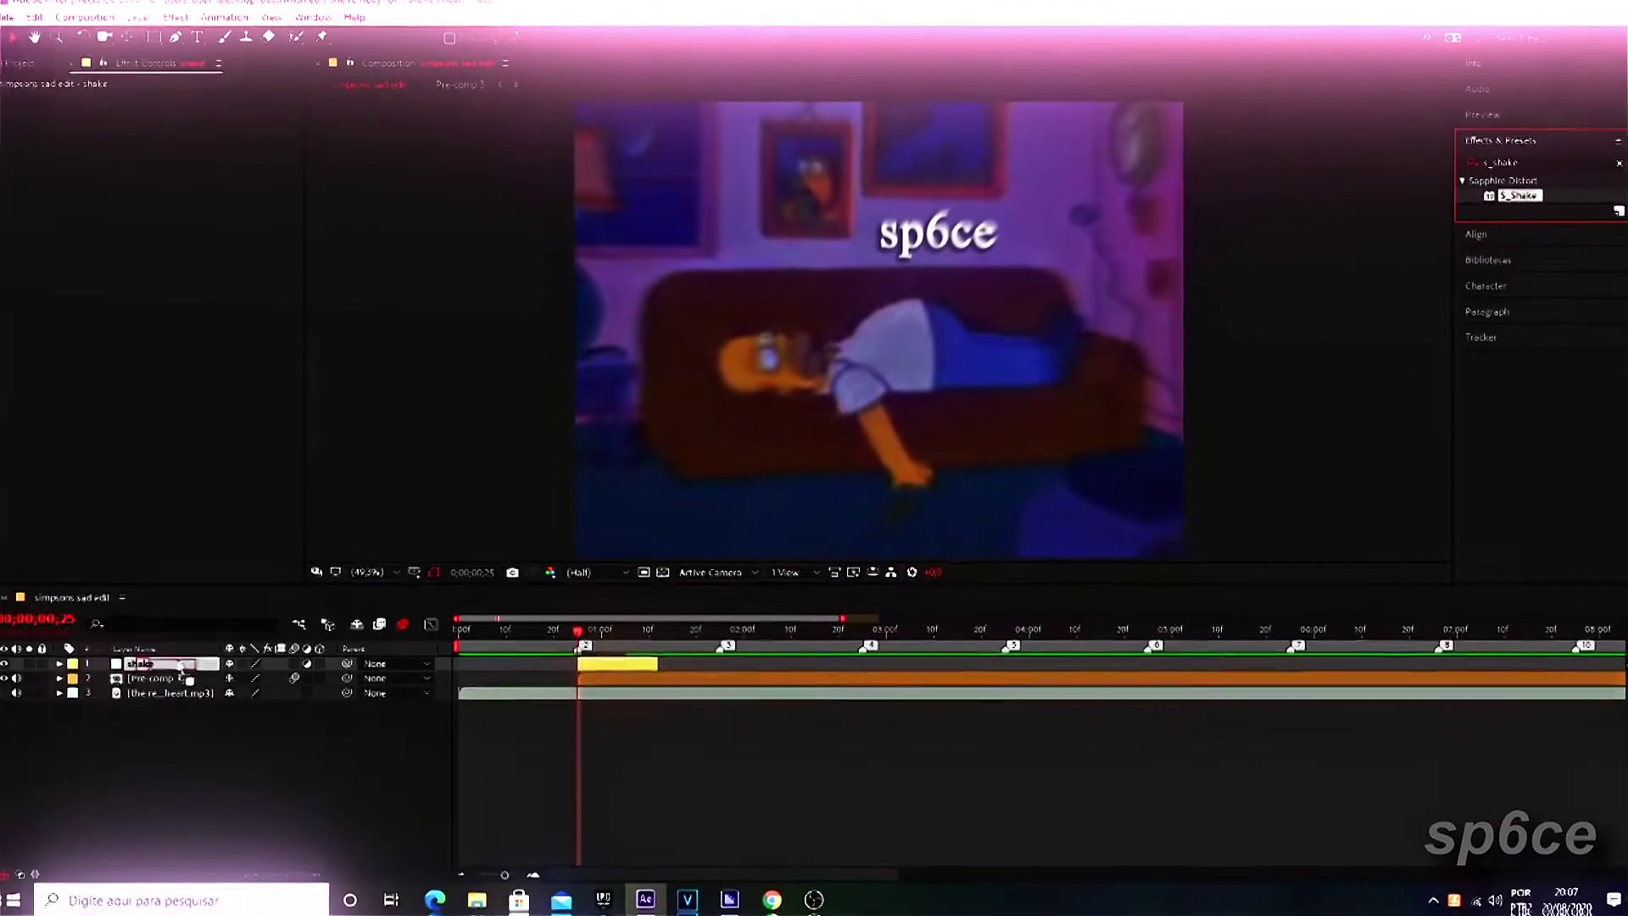
# - Enable S_Shake motion blur, lower the horizontal shake amplitude, and keyframe Amplitude around frame 25
pyautogui.click(167, 274)
pyautogui.click(16, 348)
pyautogui.moveTo(170, 362); pyautogui.dragTo(159, 373)
pyautogui.click(4, 439)
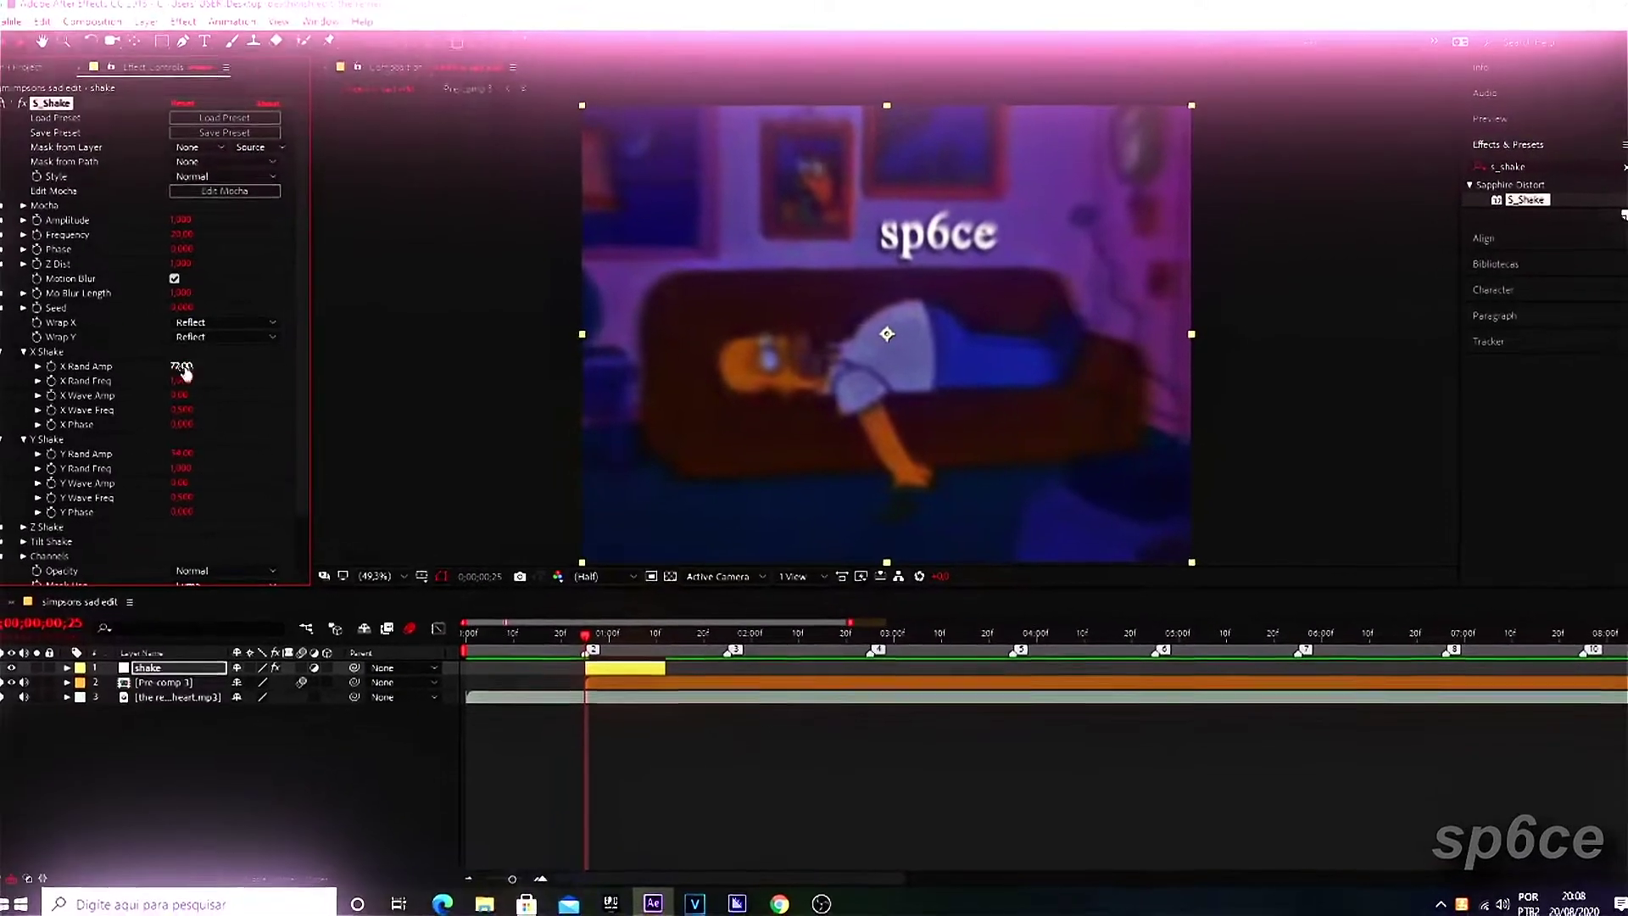
pyautogui.click(24, 351)
pyautogui.click(23, 365)
pyautogui.click(36, 220)
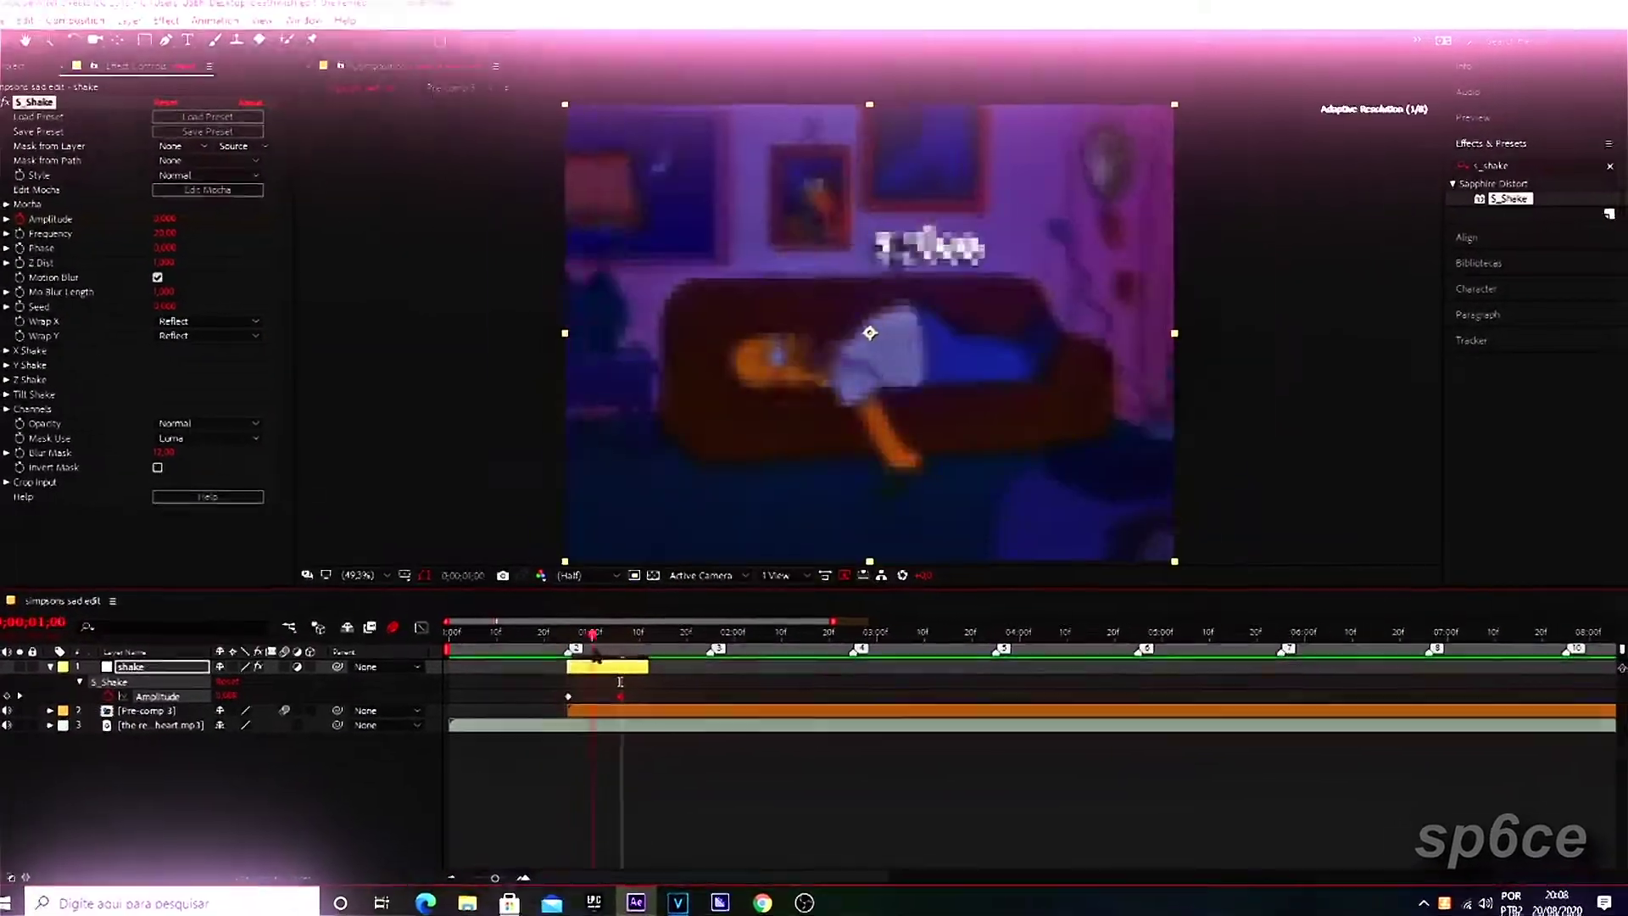
pyautogui.press('pageup')
pyautogui.press('pagedown')
# - Apply Exposure to the shake layer, ease its flash keyframes, and preview the result
pyautogui.write('expos')
pyautogui.click(146, 685)
pyautogui.click(148, 670)
pyautogui.doubleClick(1527, 349)
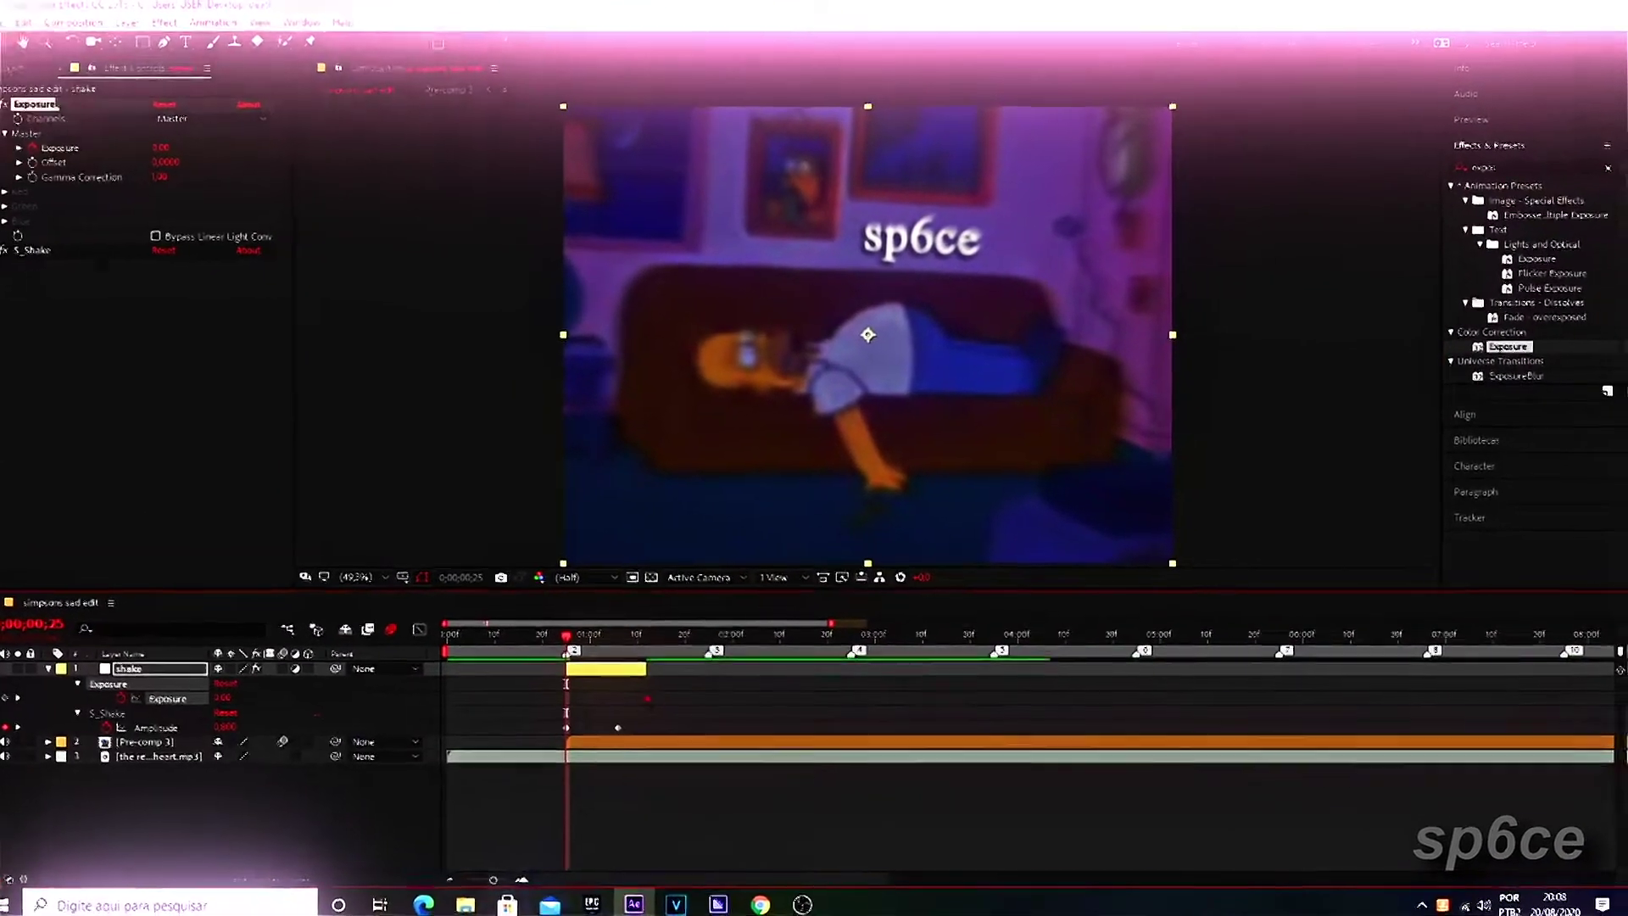
pyautogui.hotkey('shift', 'F3')
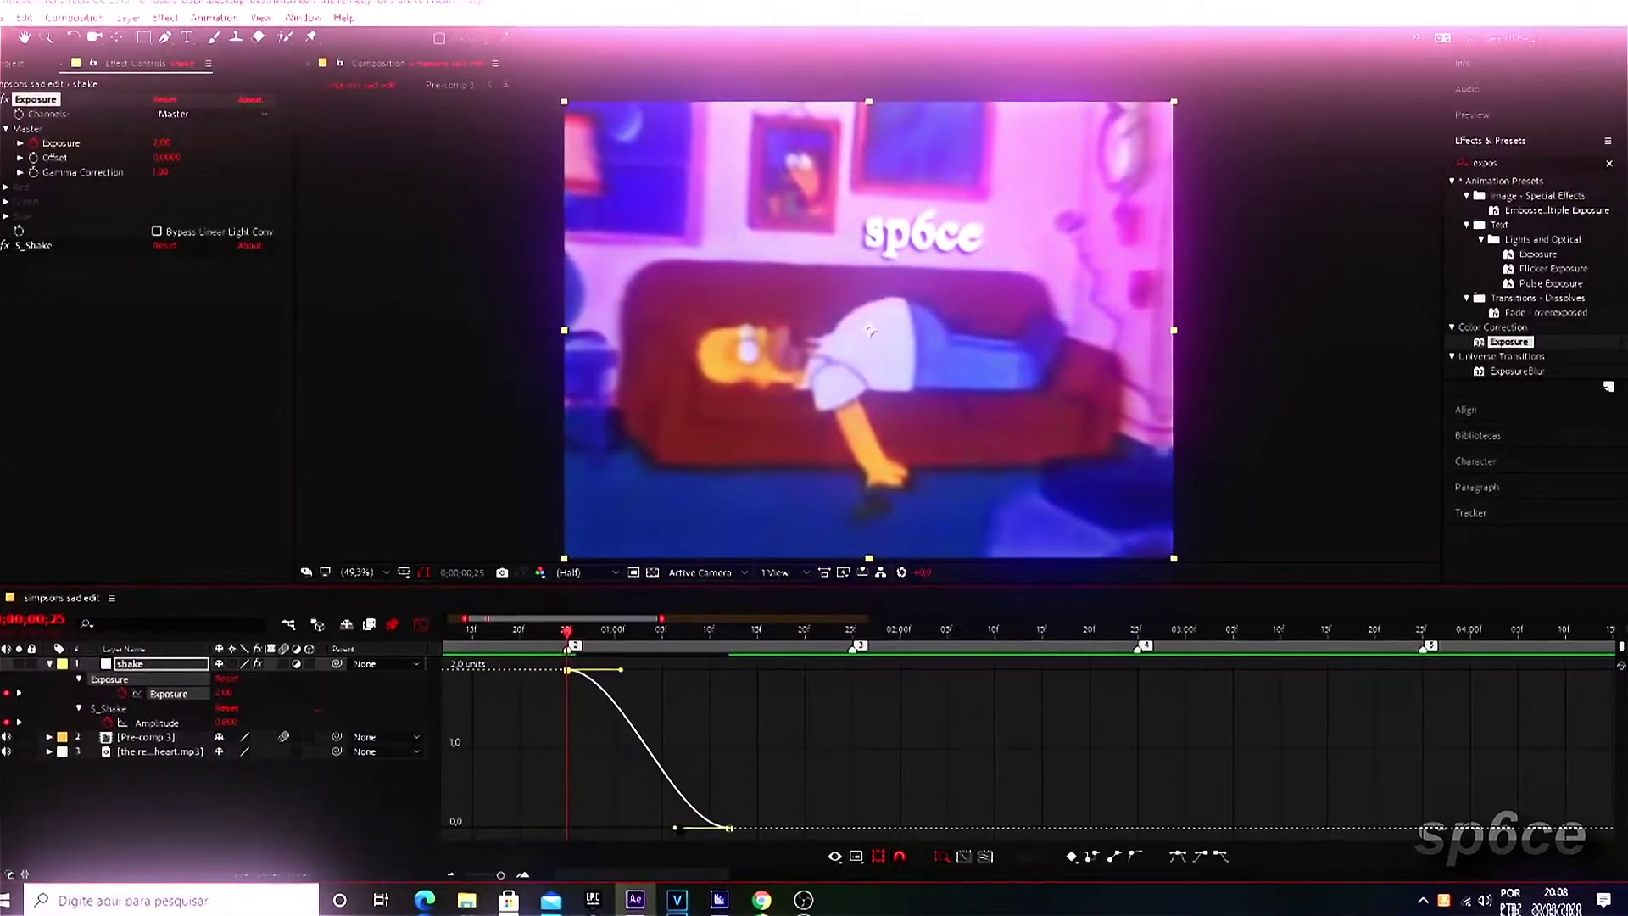
pyautogui.hotkey('shift', 'F3')
pyautogui.press('space')
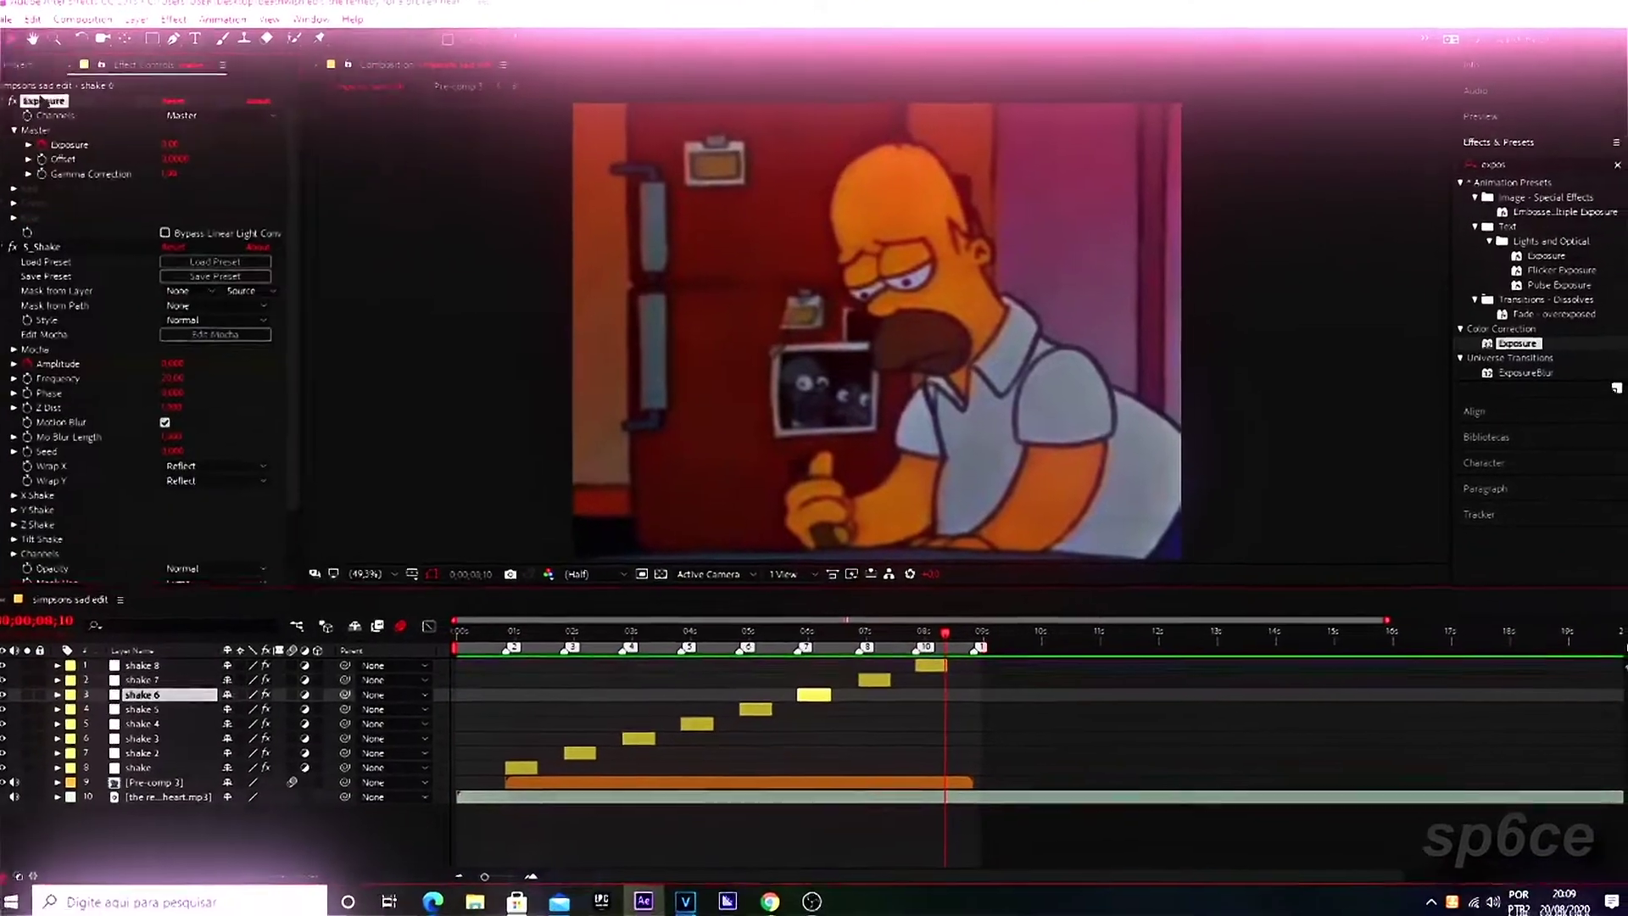
pyautogui.click(141, 753)
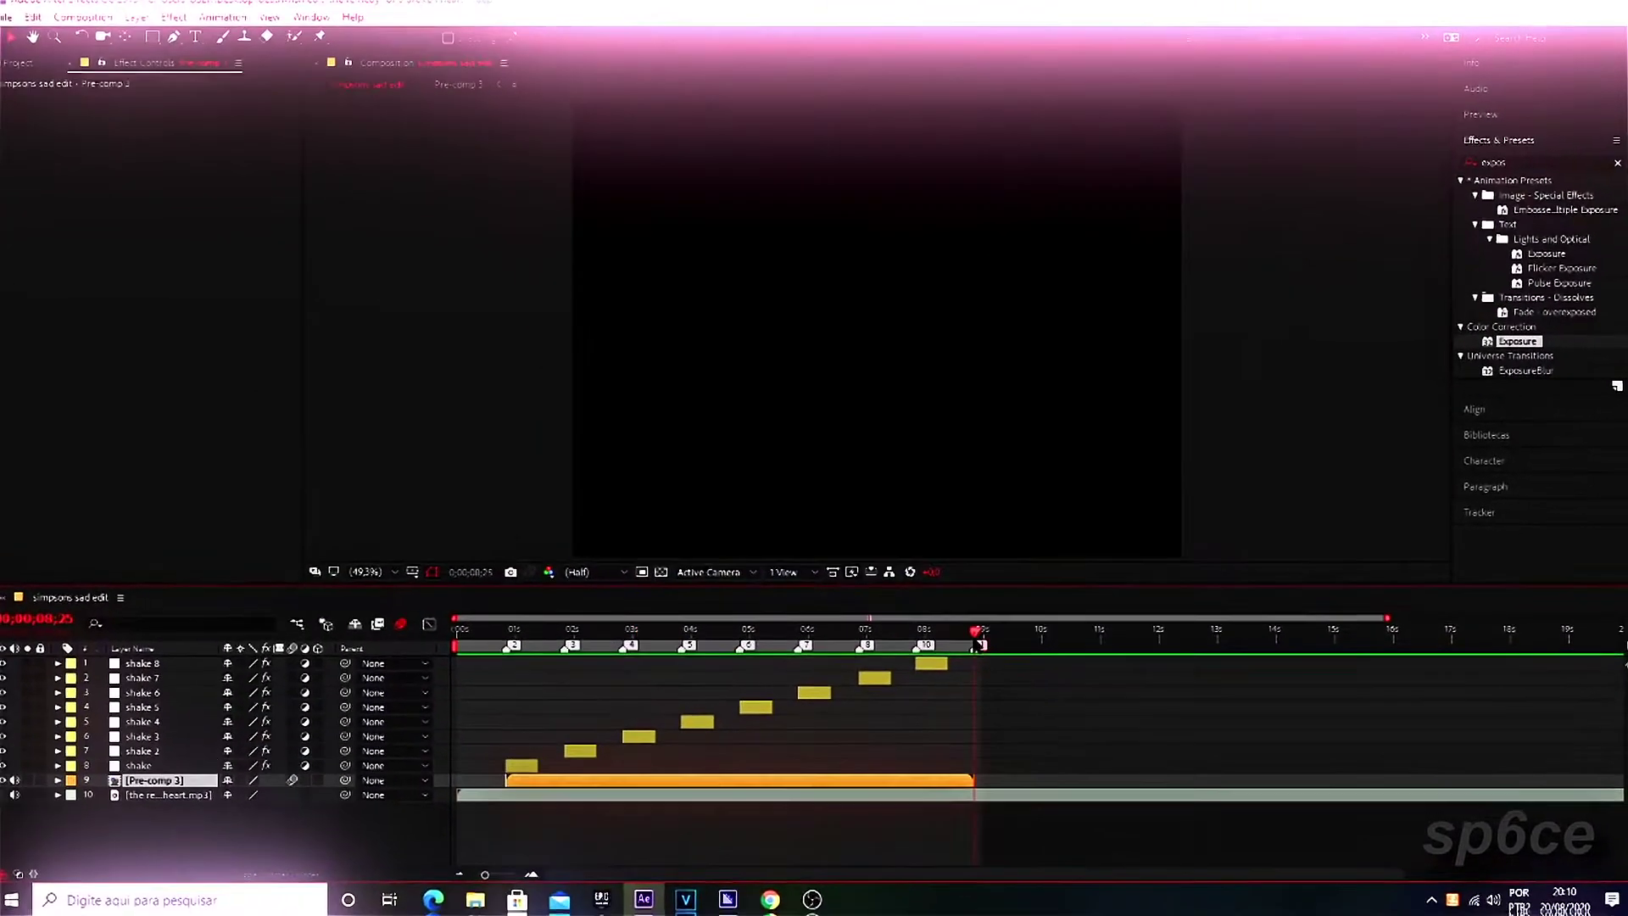
# - Split the audio, nest shake layers and Pre-comp 3 into Pre-comp 4, and duplicate it at 8;25
pyautogui.hotkey('ctrl', 'shift', 'd')
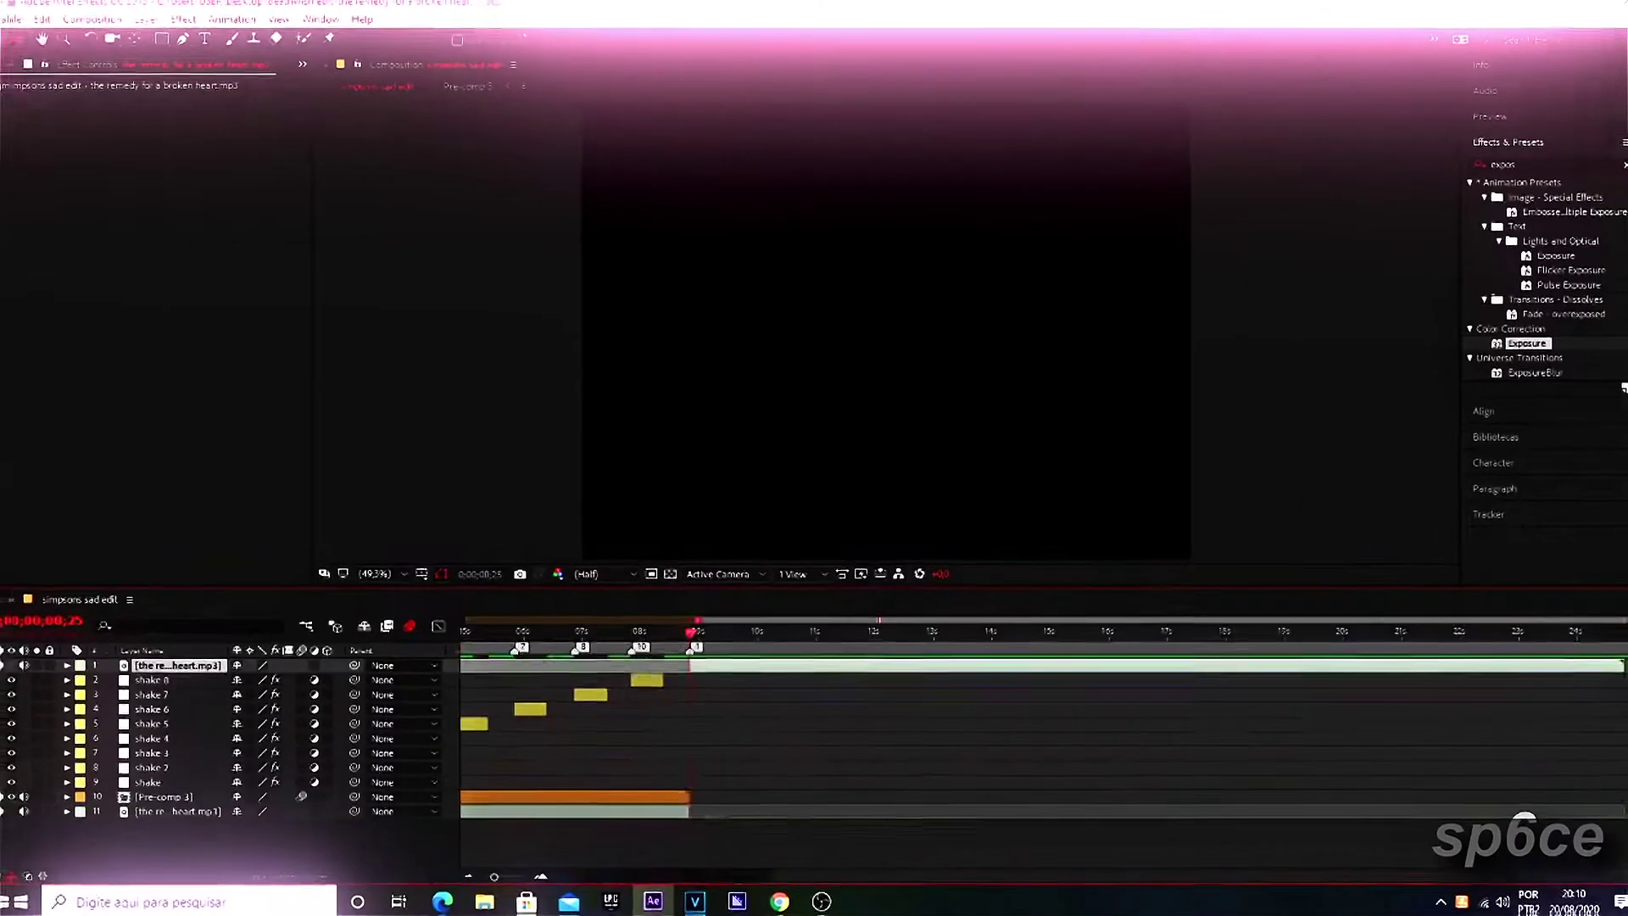
pyautogui.hotkey('ctrl', 'shift', 'c')
pyautogui.press('Return')
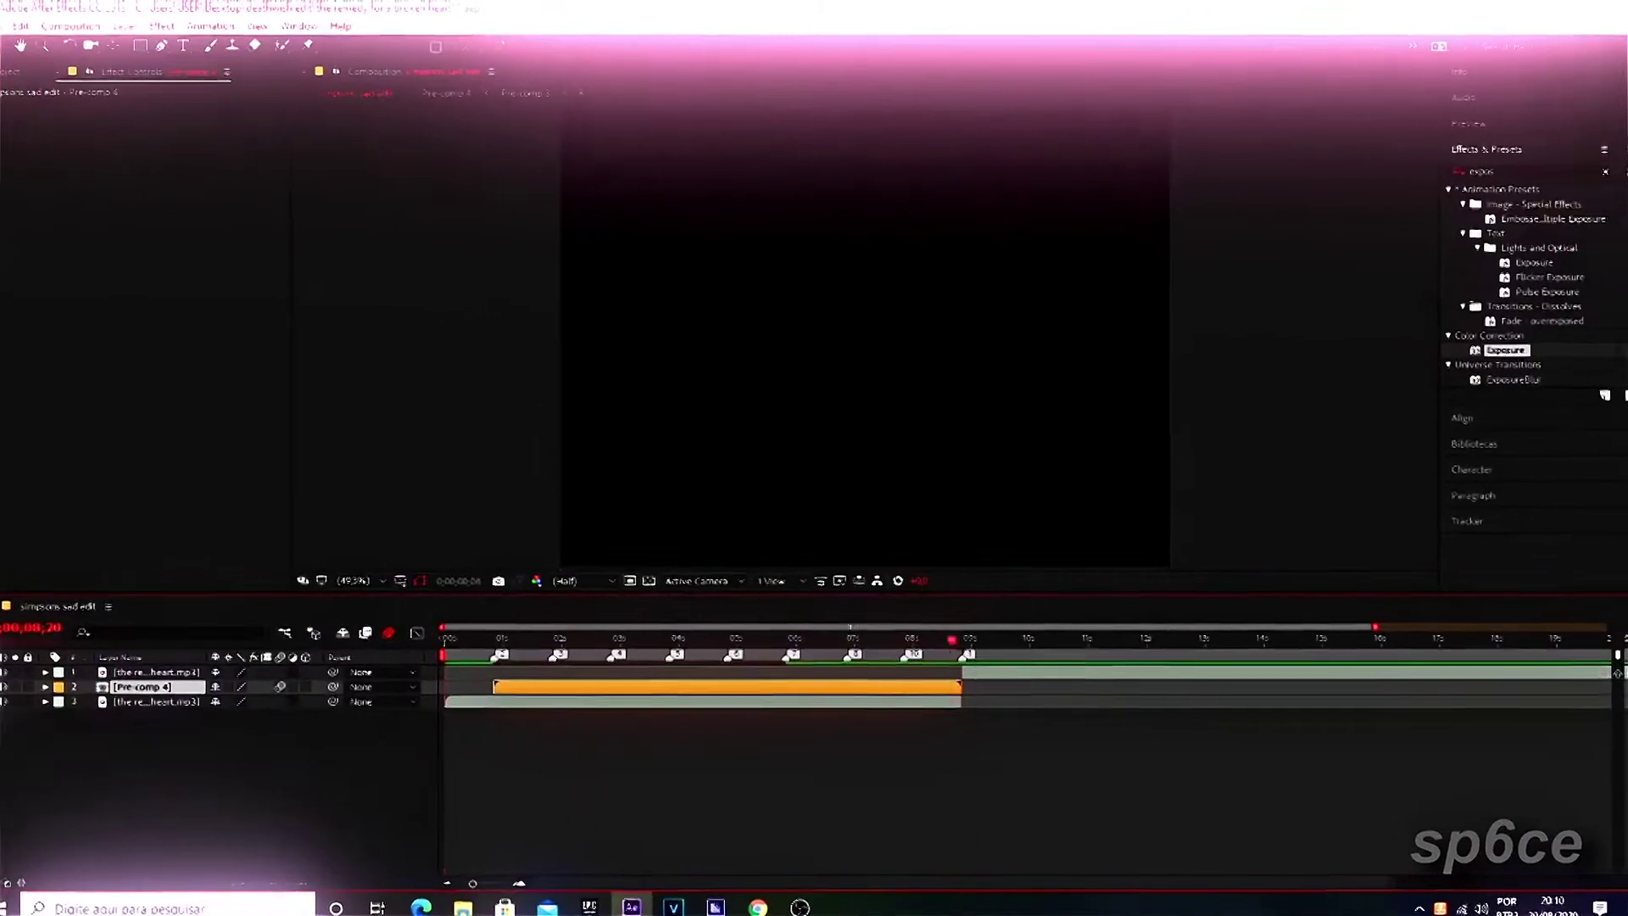
pyautogui.hotkey('ctrl', 'd')
pyautogui.press('[')
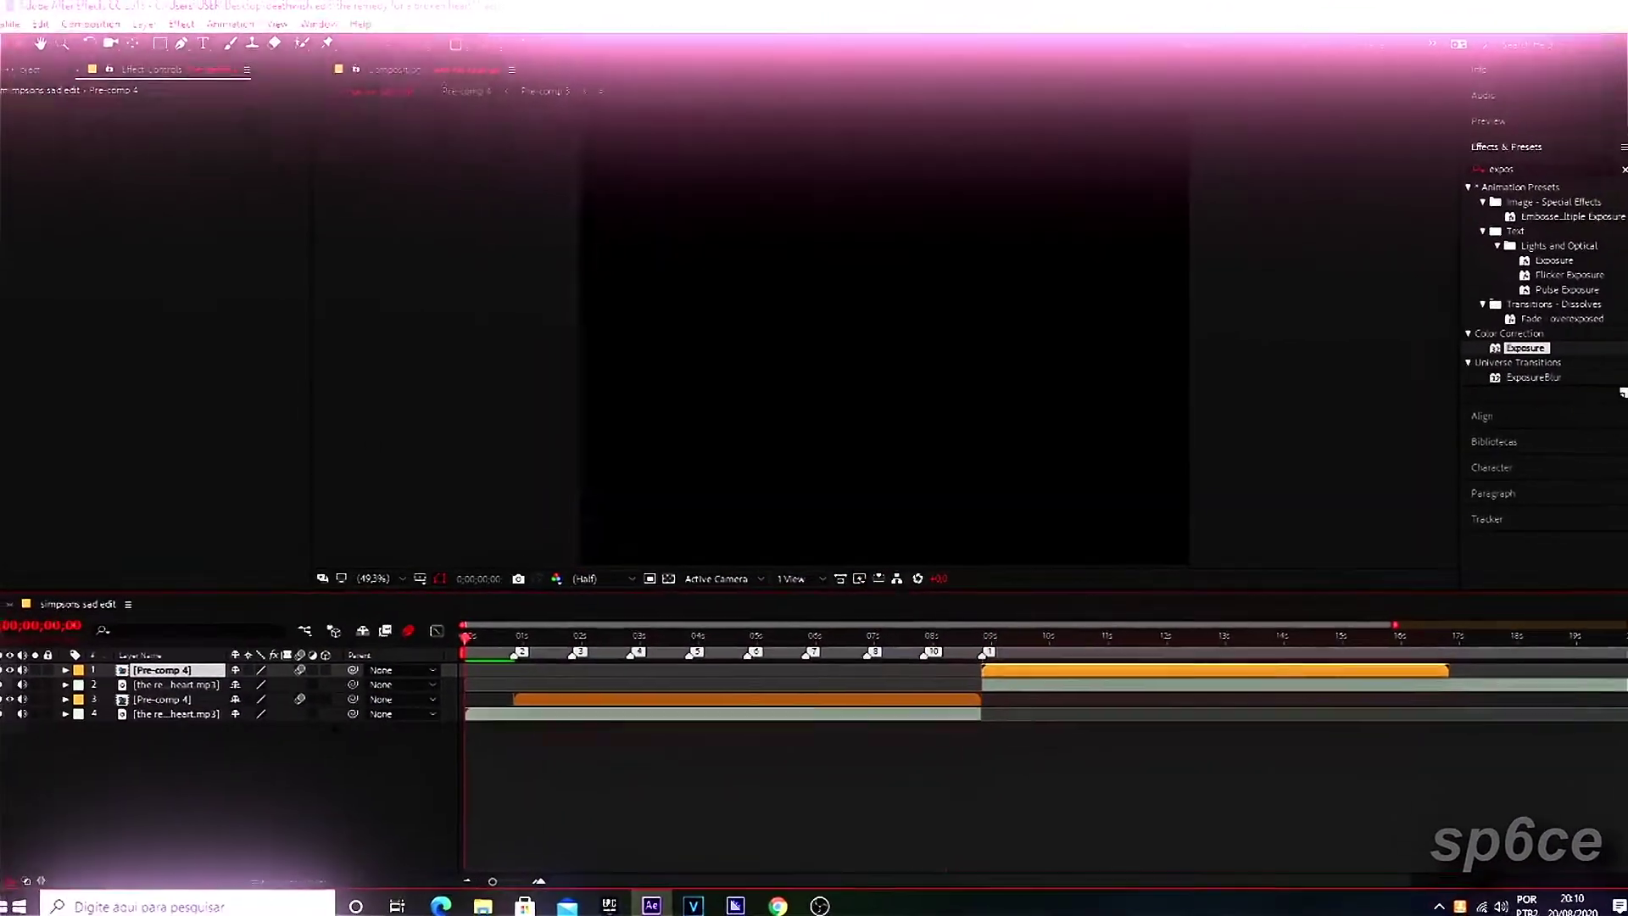
# - Preview the composition and set the current time to 16;14
pyautogui.press('space')
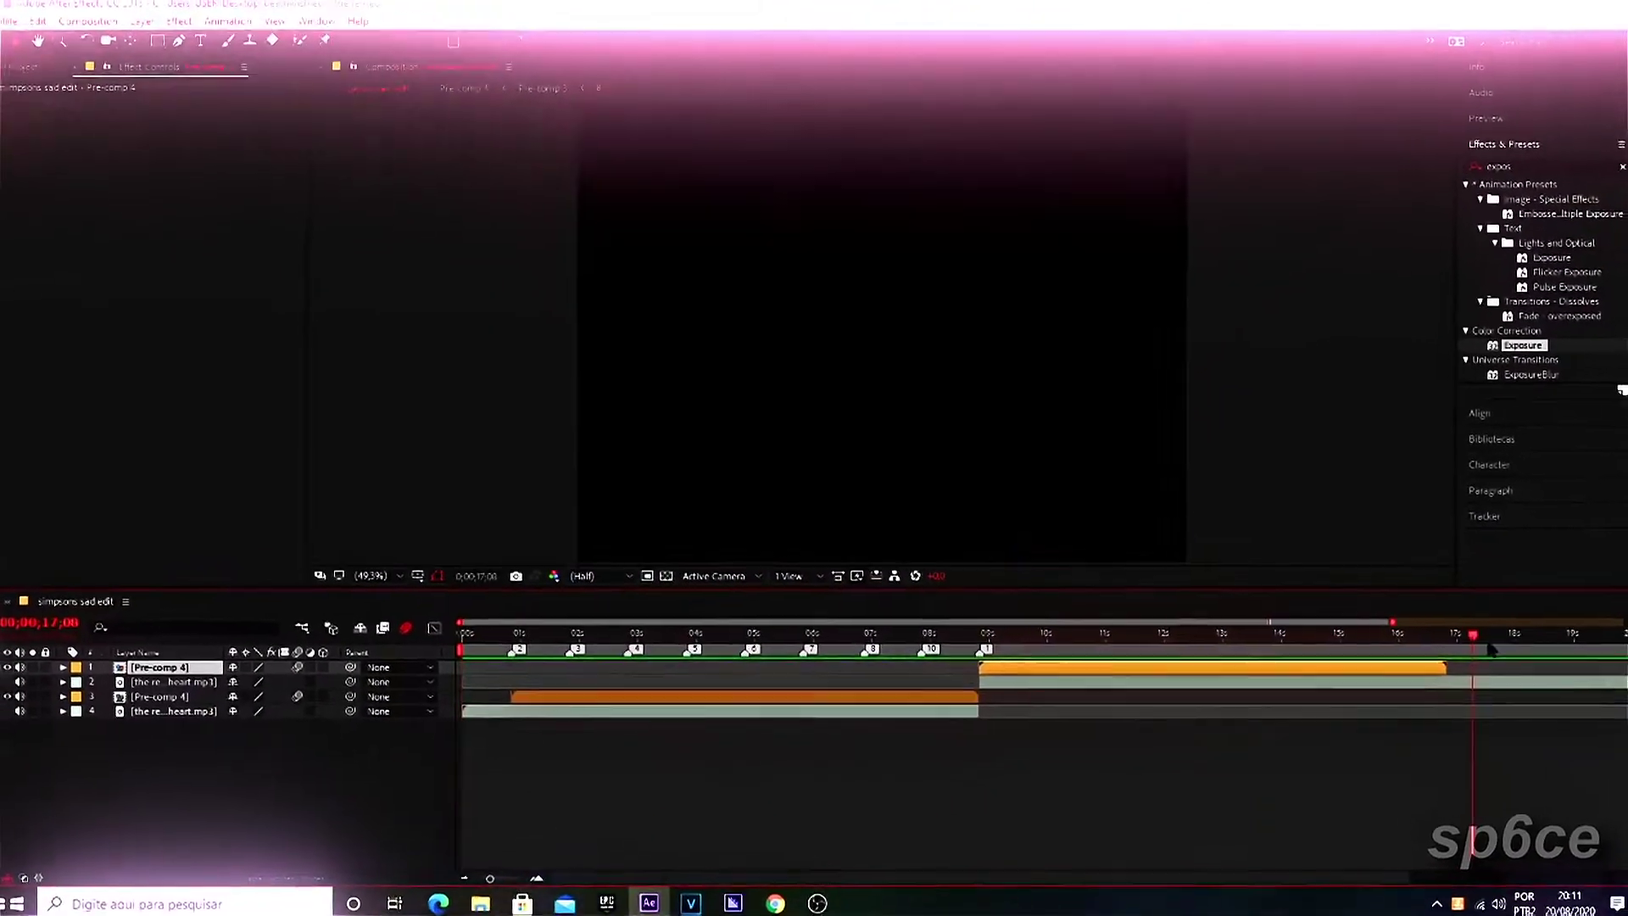
pyautogui.moveTo(1473, 635); pyautogui.dragTo(1425, 652)
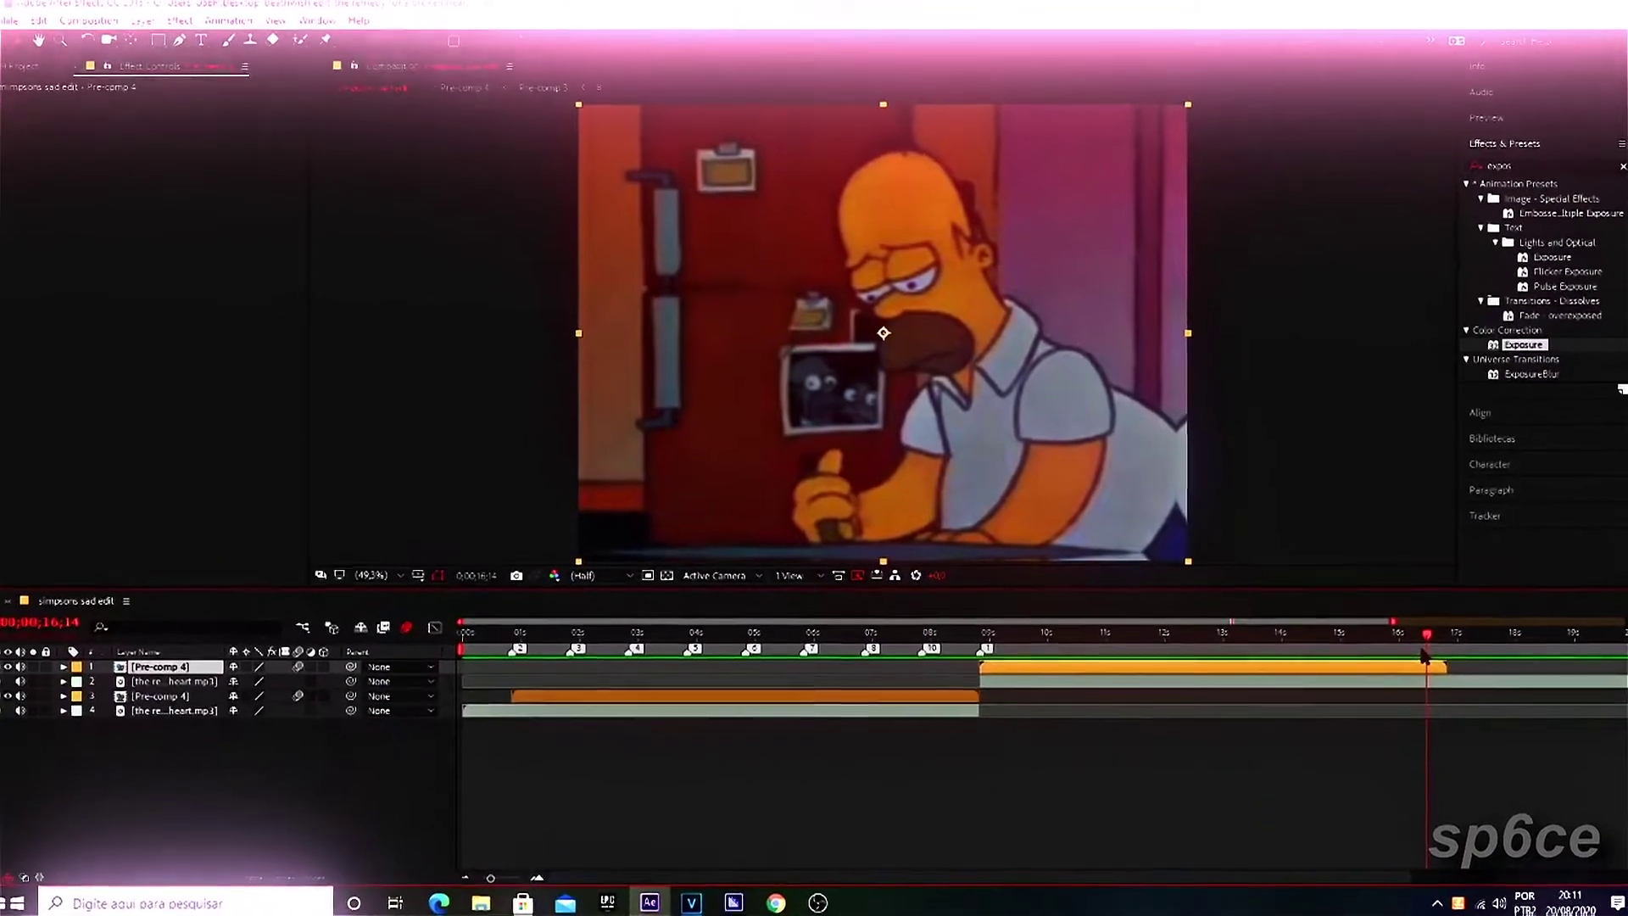
pyautogui.moveTo(1130, 669)
pyautogui.mouseDown()
pyautogui.moveTo(1147, 655)
pyautogui.moveTo(1133, 649)
pyautogui.mouseUp()
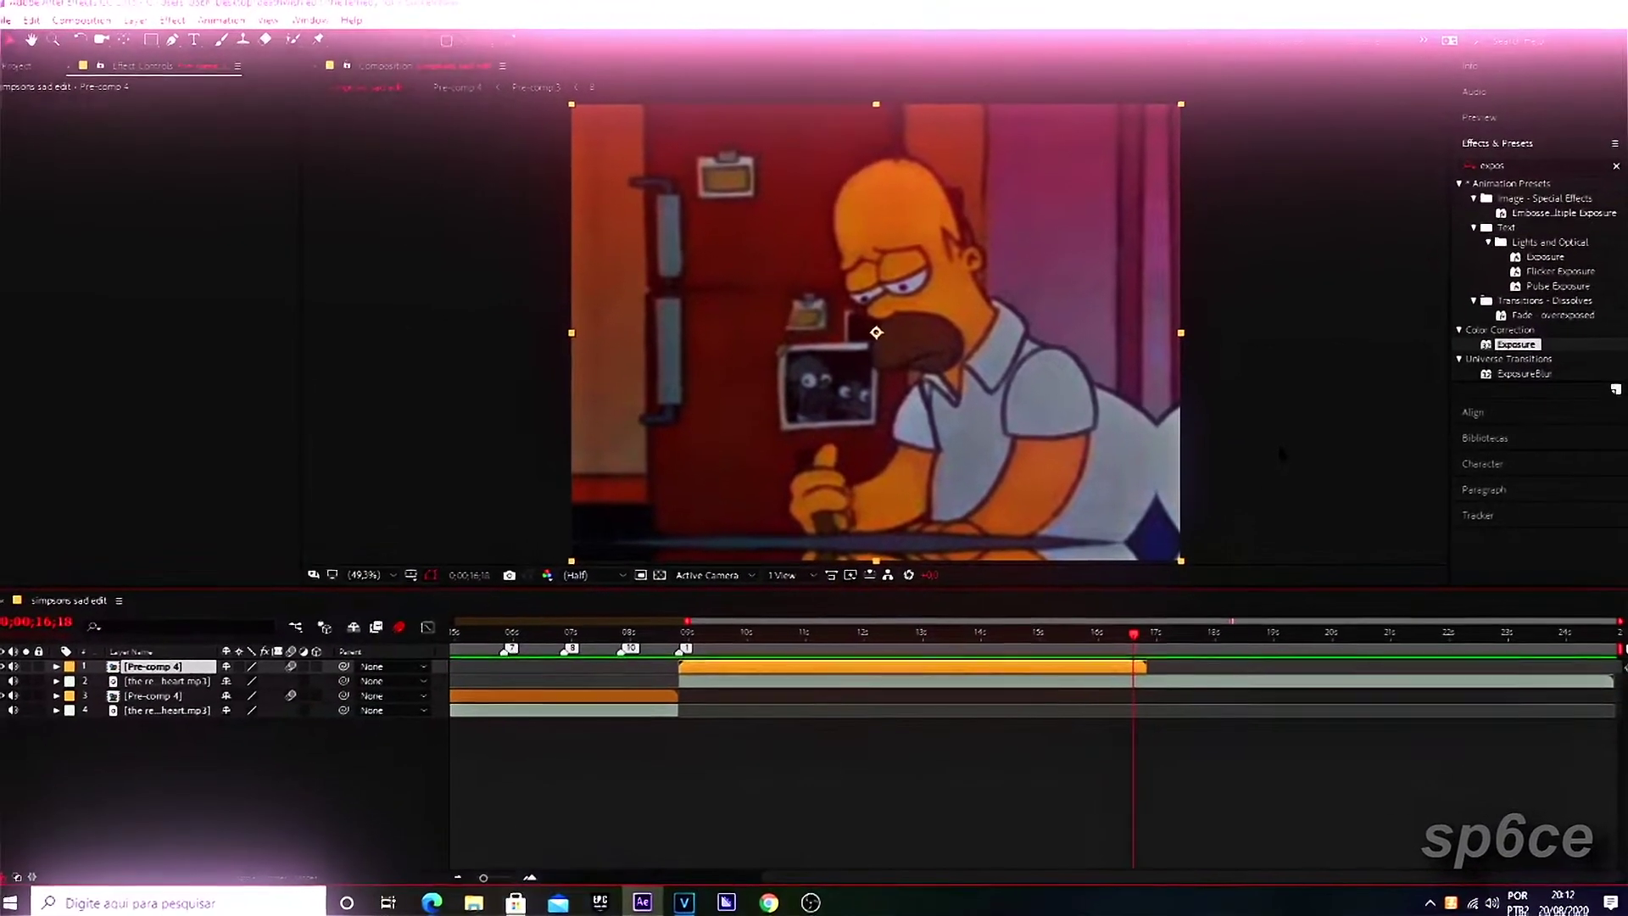
pyautogui.moveTo(1135, 644); pyautogui.dragTo(1130, 643)
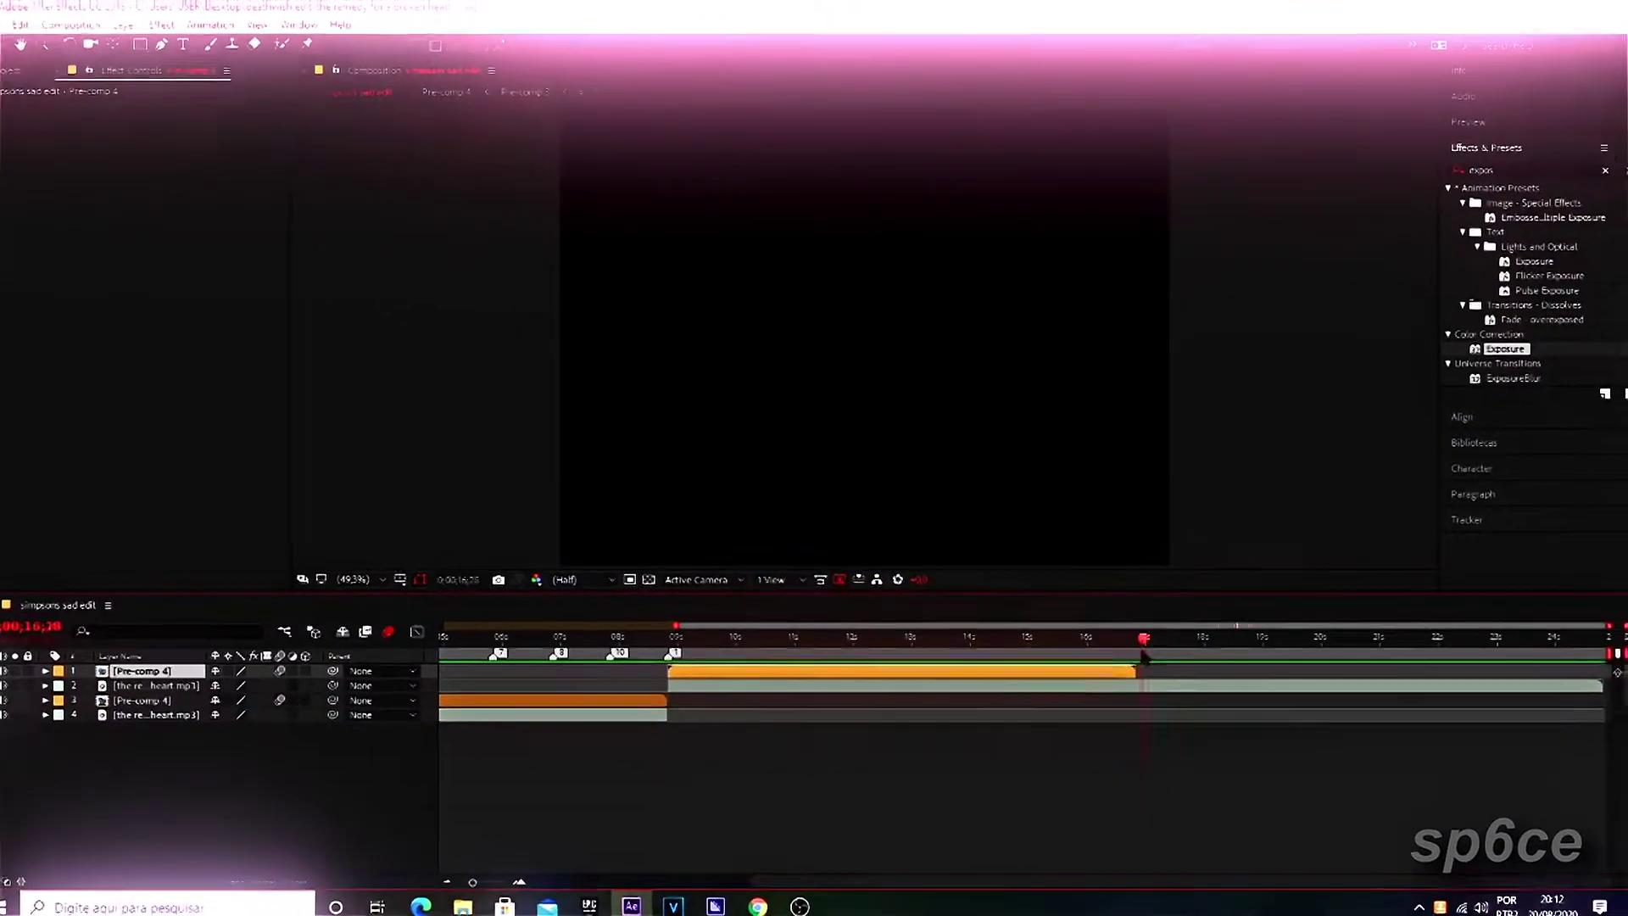
# - Type the lyric 'why am i so in love?' just after Pre-comp 4 ends
pyautogui.press('space')
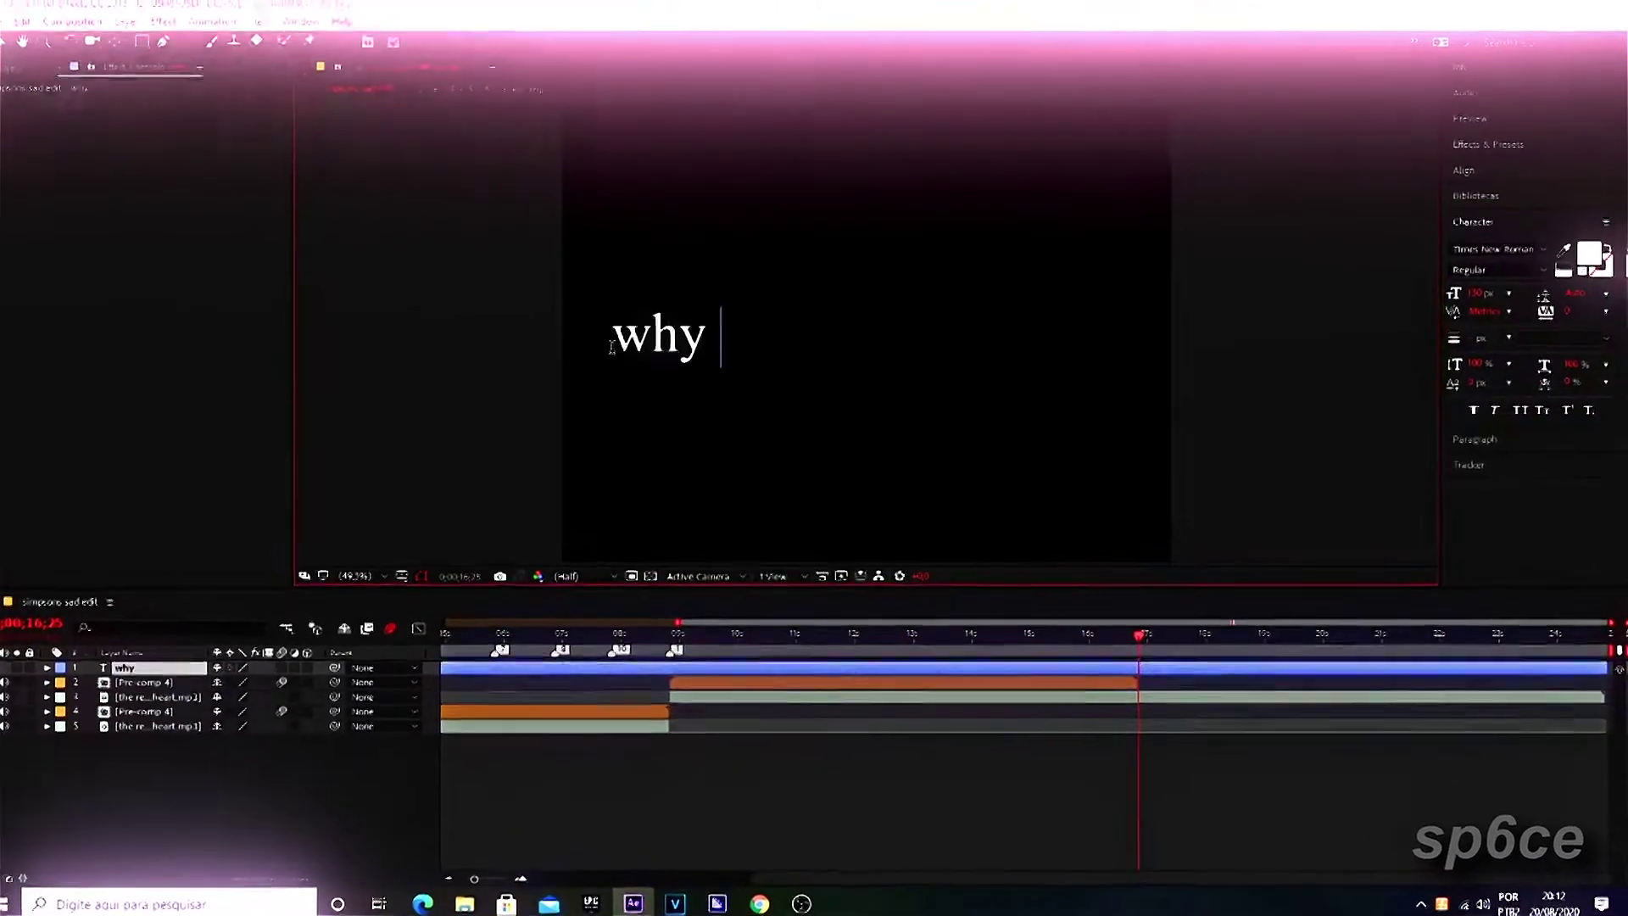
pyautogui.write('whya')
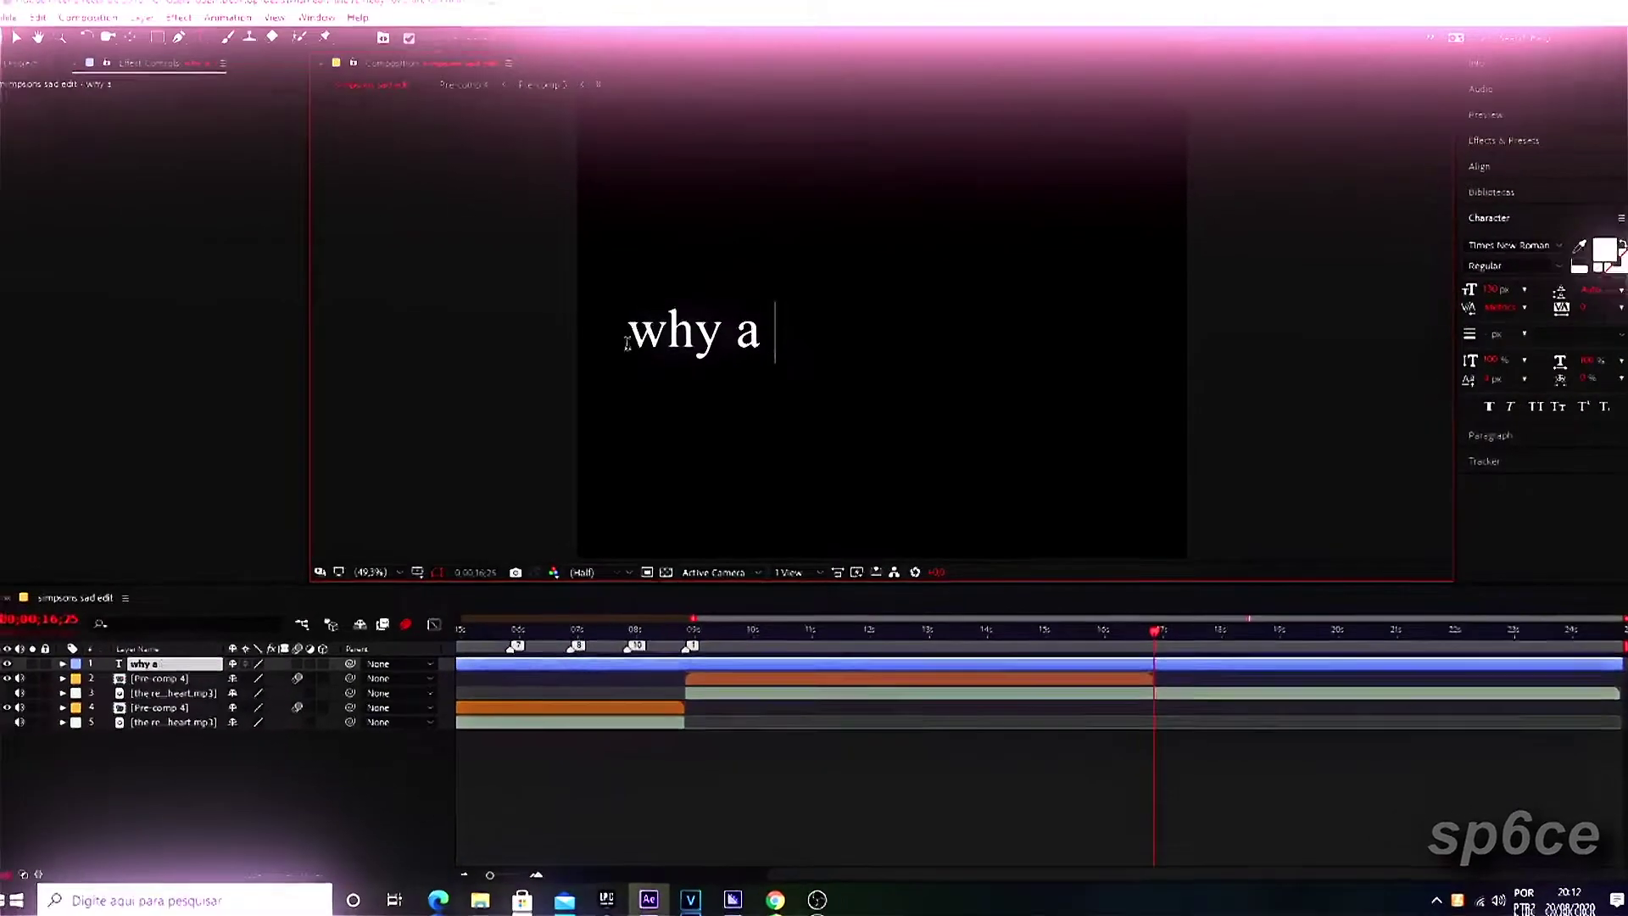
pyautogui.write('m i so in love?')
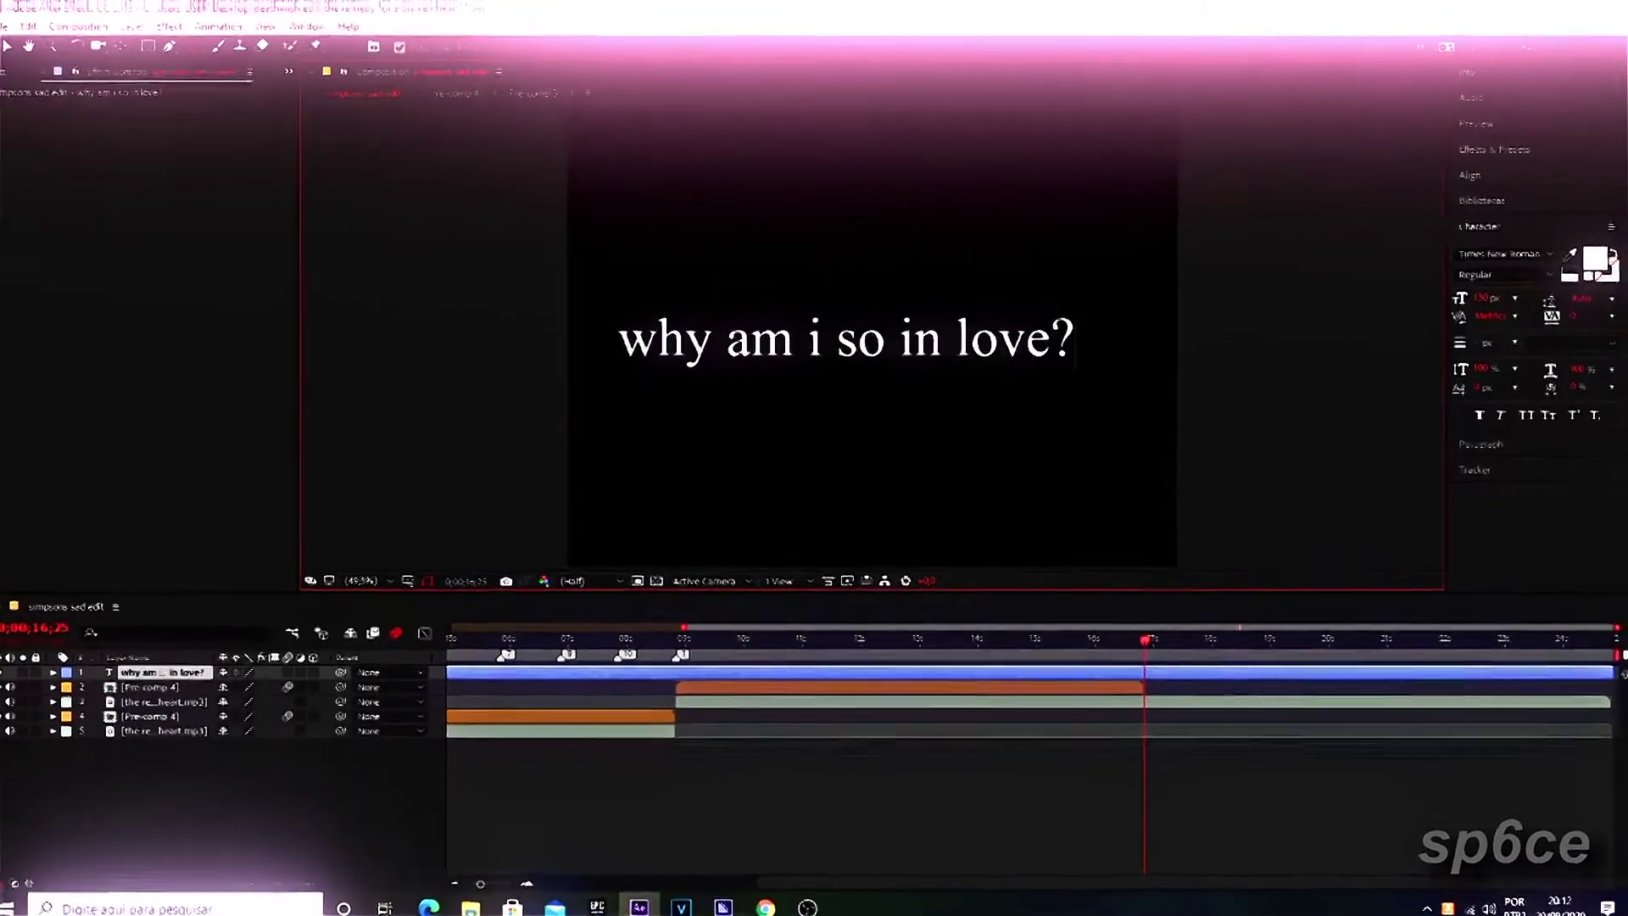
pyautogui.press('Escape')
# - Set the lyric's font to Viner Hand ITC and its fill colour to red
pyautogui.click(1507, 247)
pyautogui.click(1356, 367)
pyautogui.click(1507, 248)
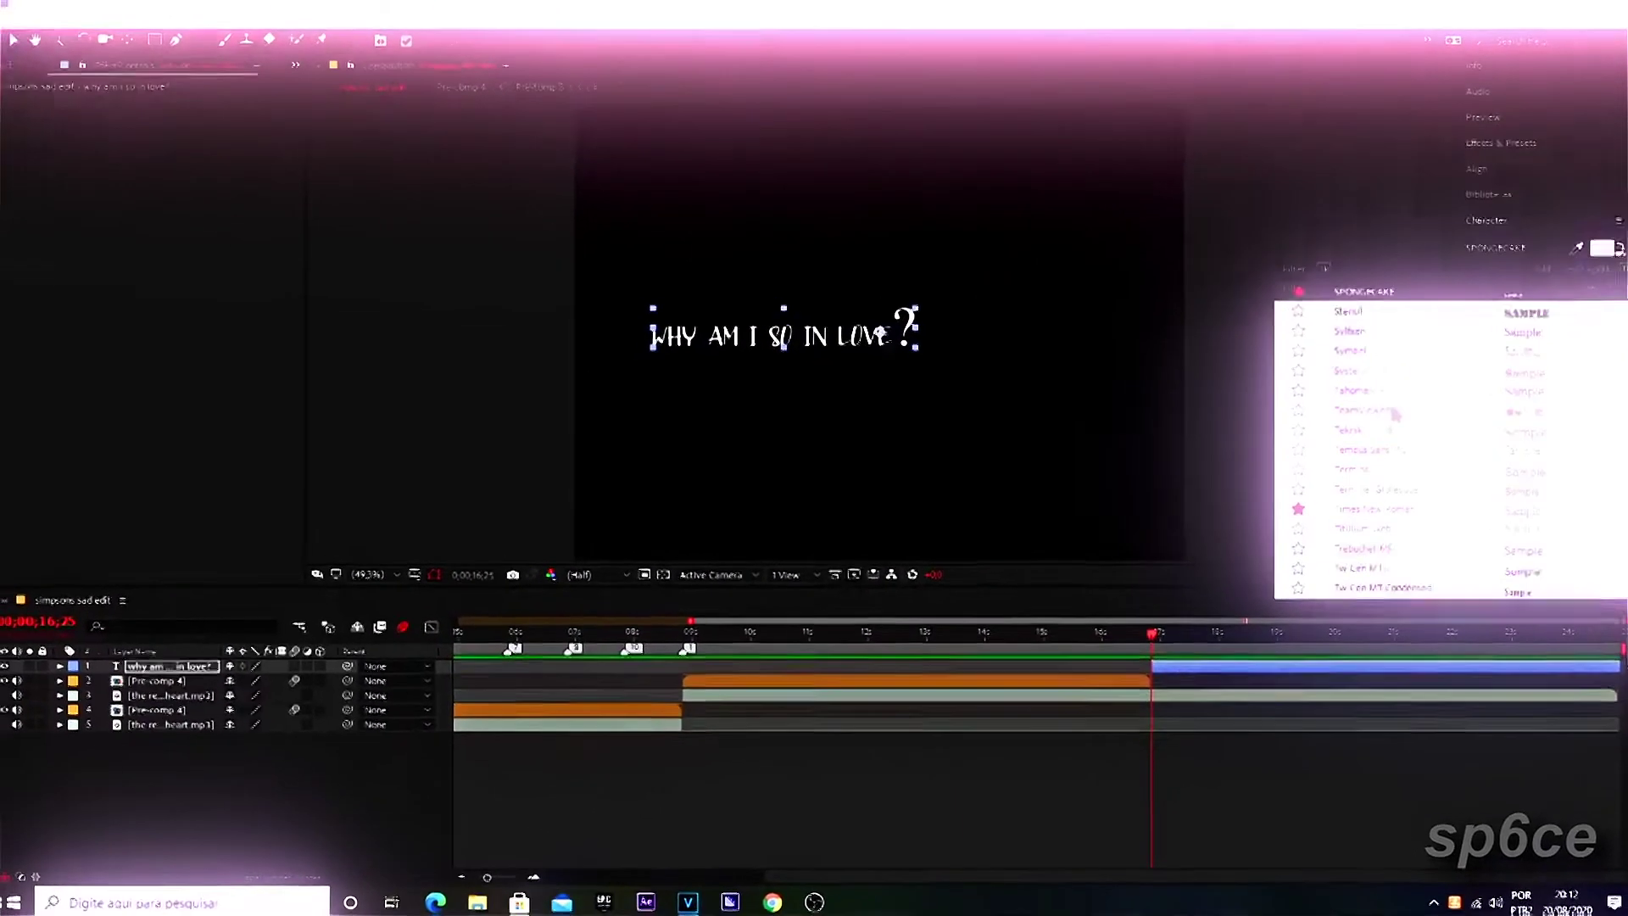
pyautogui.scroll(3, 1401, 461)
pyautogui.click(1414, 470)
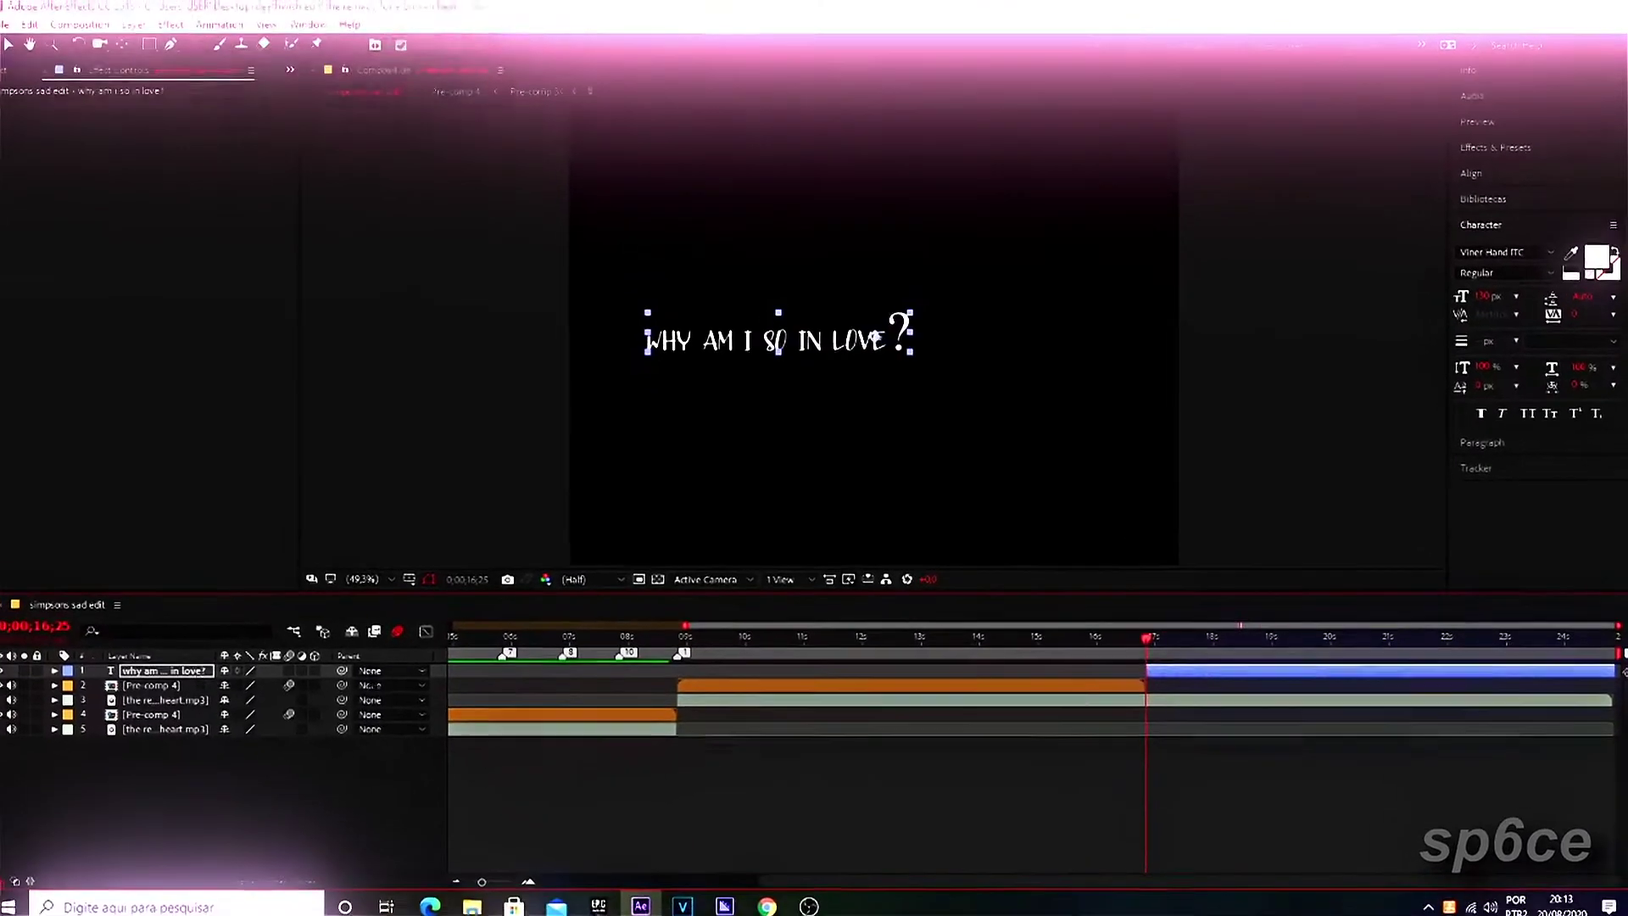
pyautogui.click(1479, 247)
pyautogui.press('Return')
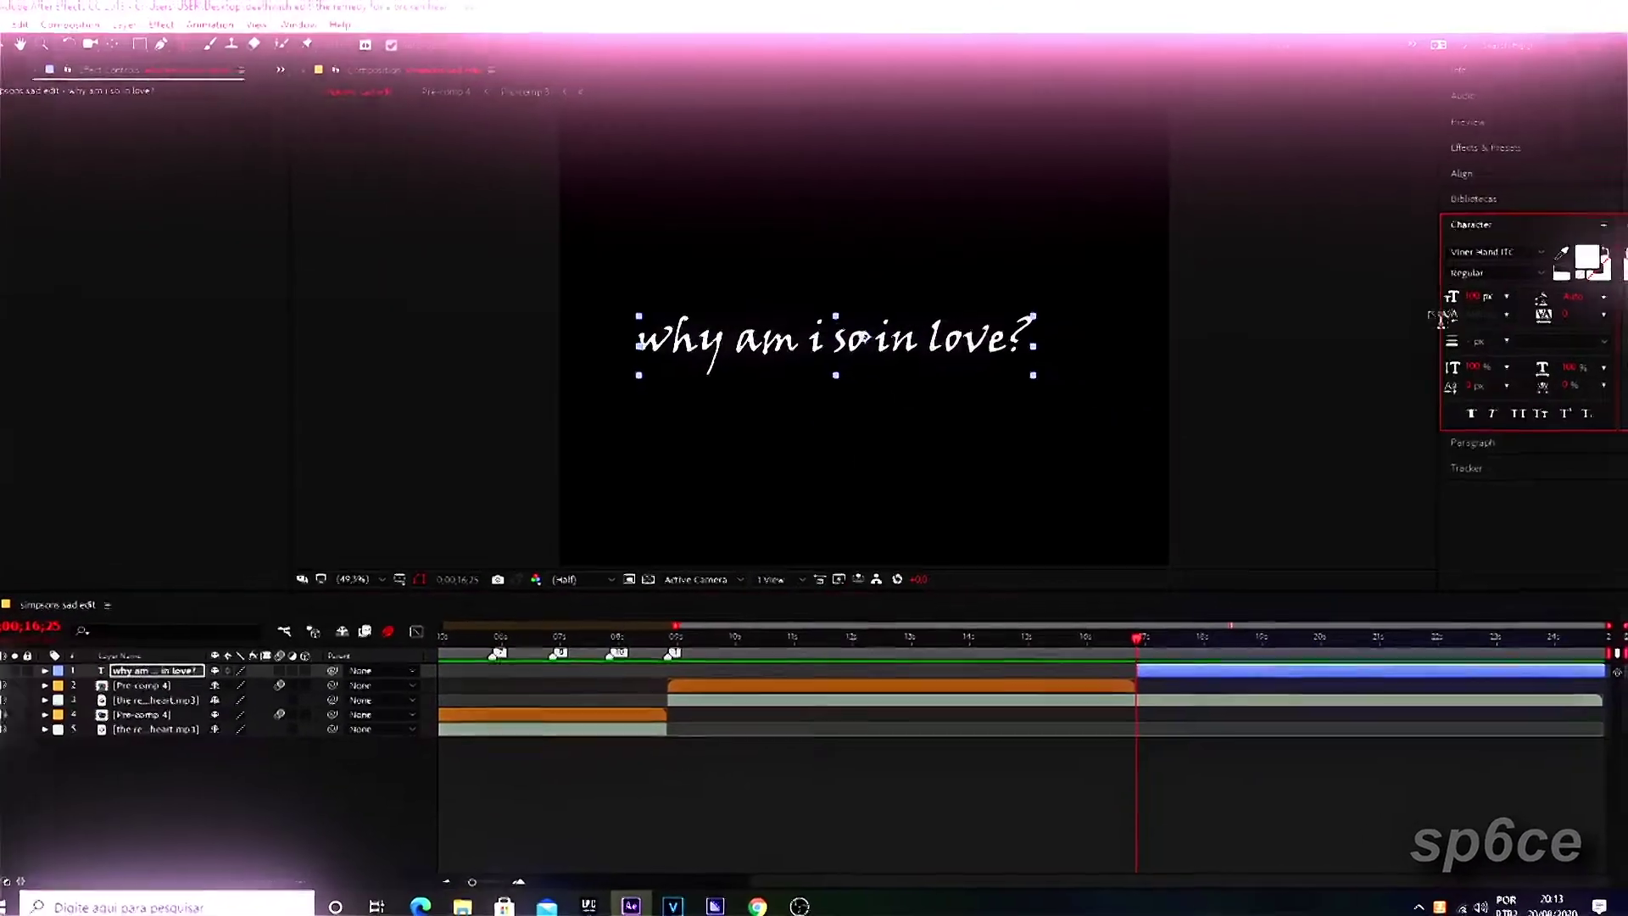
pyautogui.click(1586, 256)
pyautogui.press('Return')
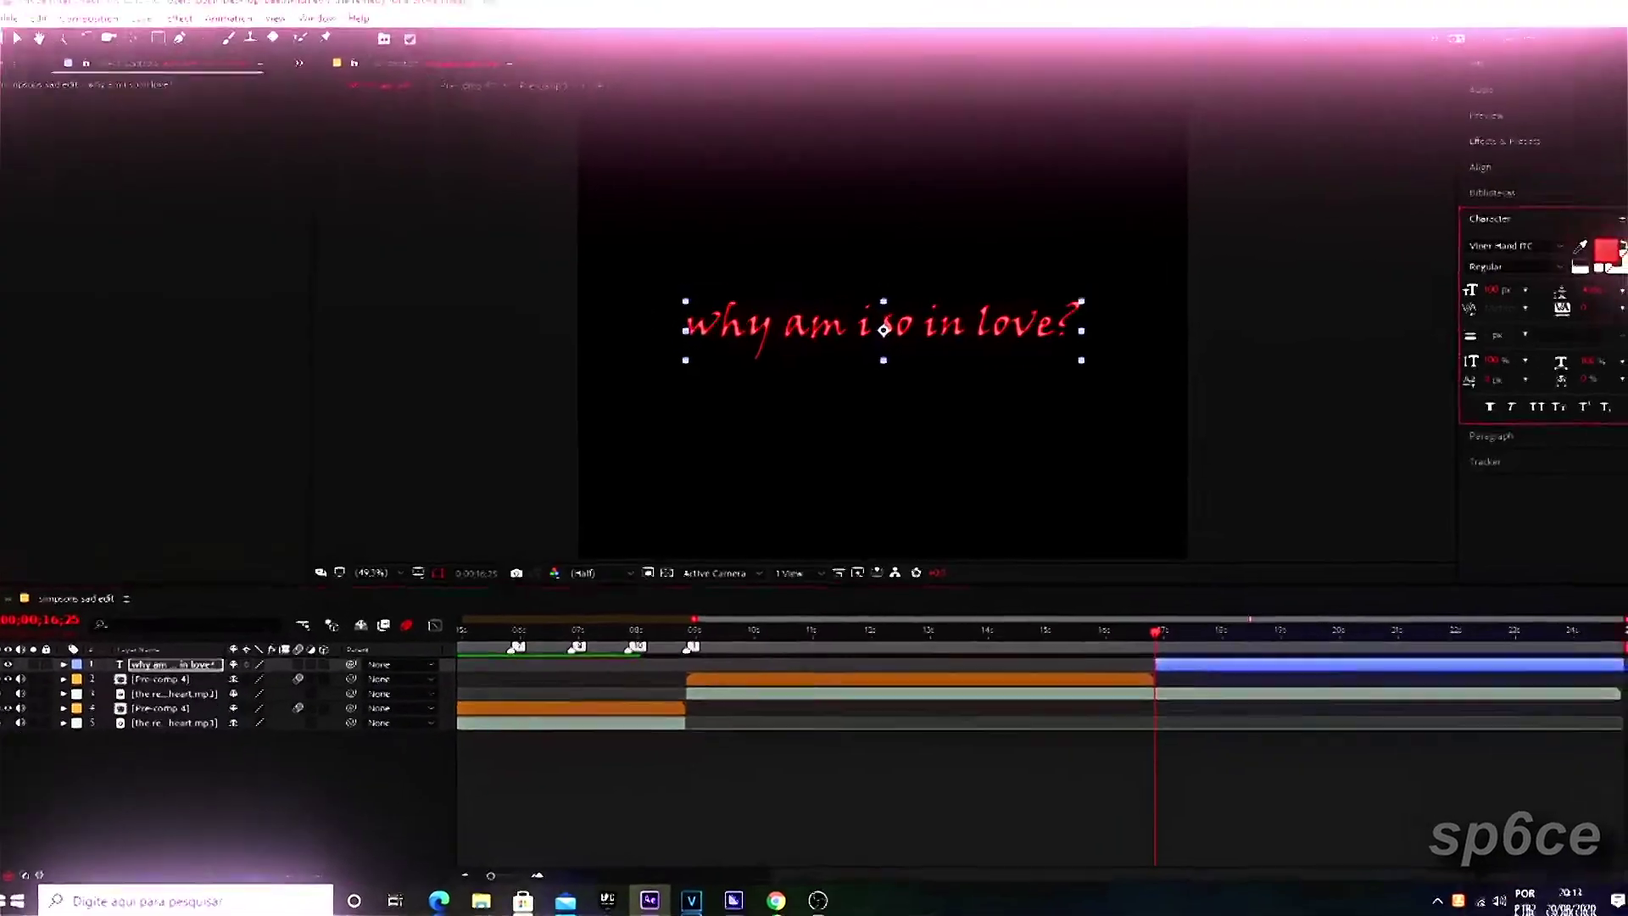
pyautogui.click(1303, 636)
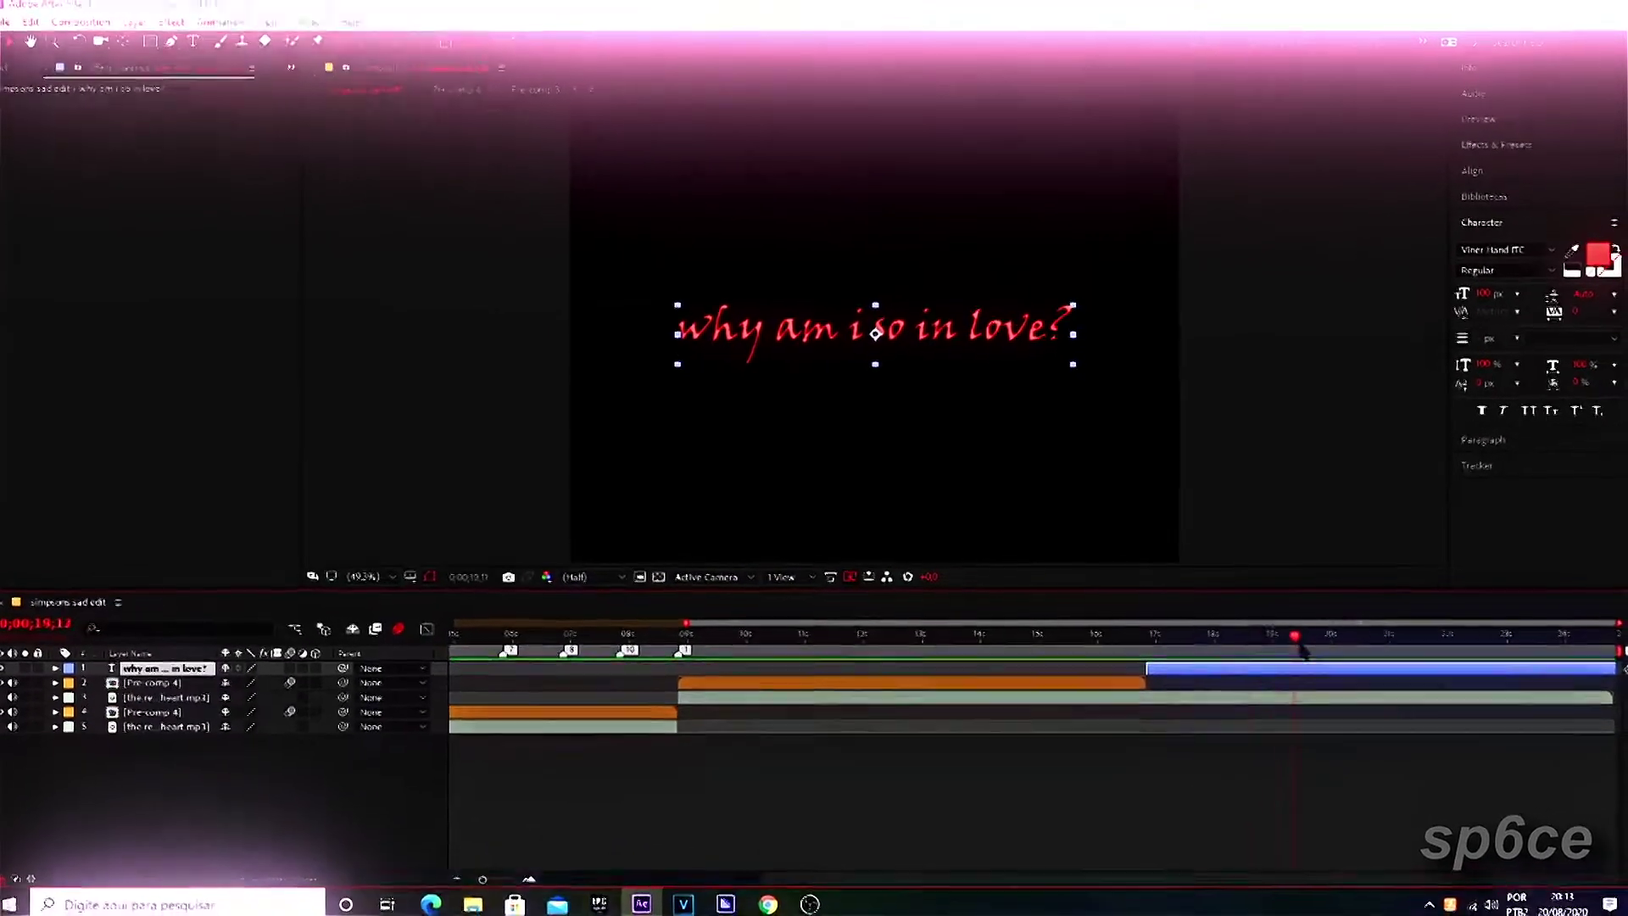
# - Trim the 'why am i so in love?' layer to end near 19 seconds
pyautogui.hotkey('alt', ']')
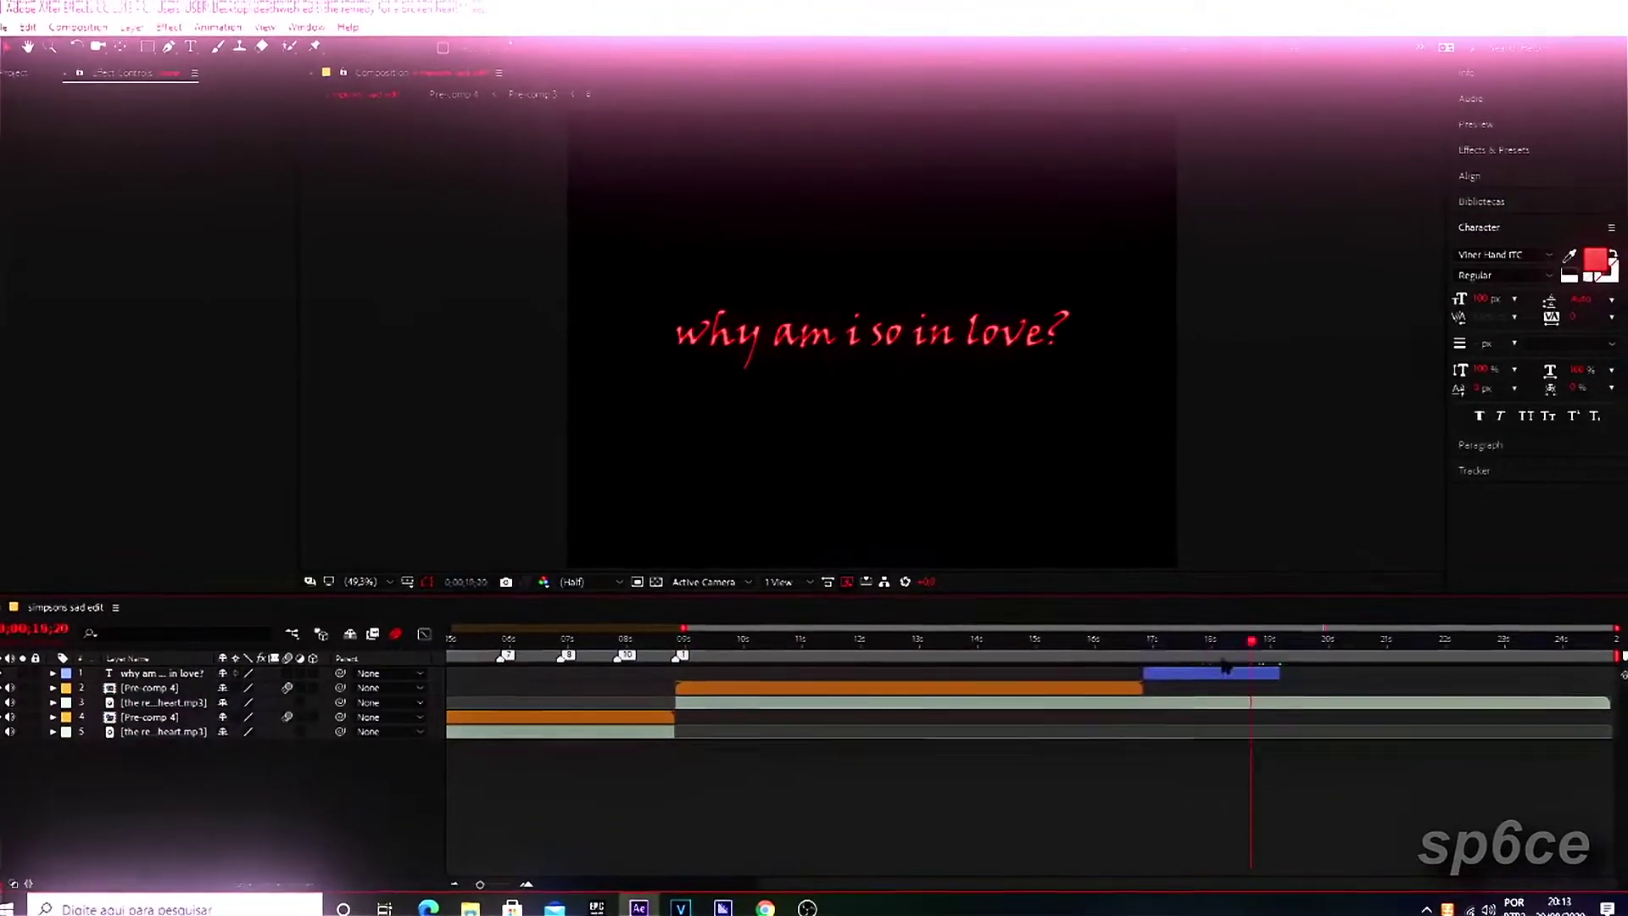
pyautogui.click(1225, 669)
pyautogui.press('i')
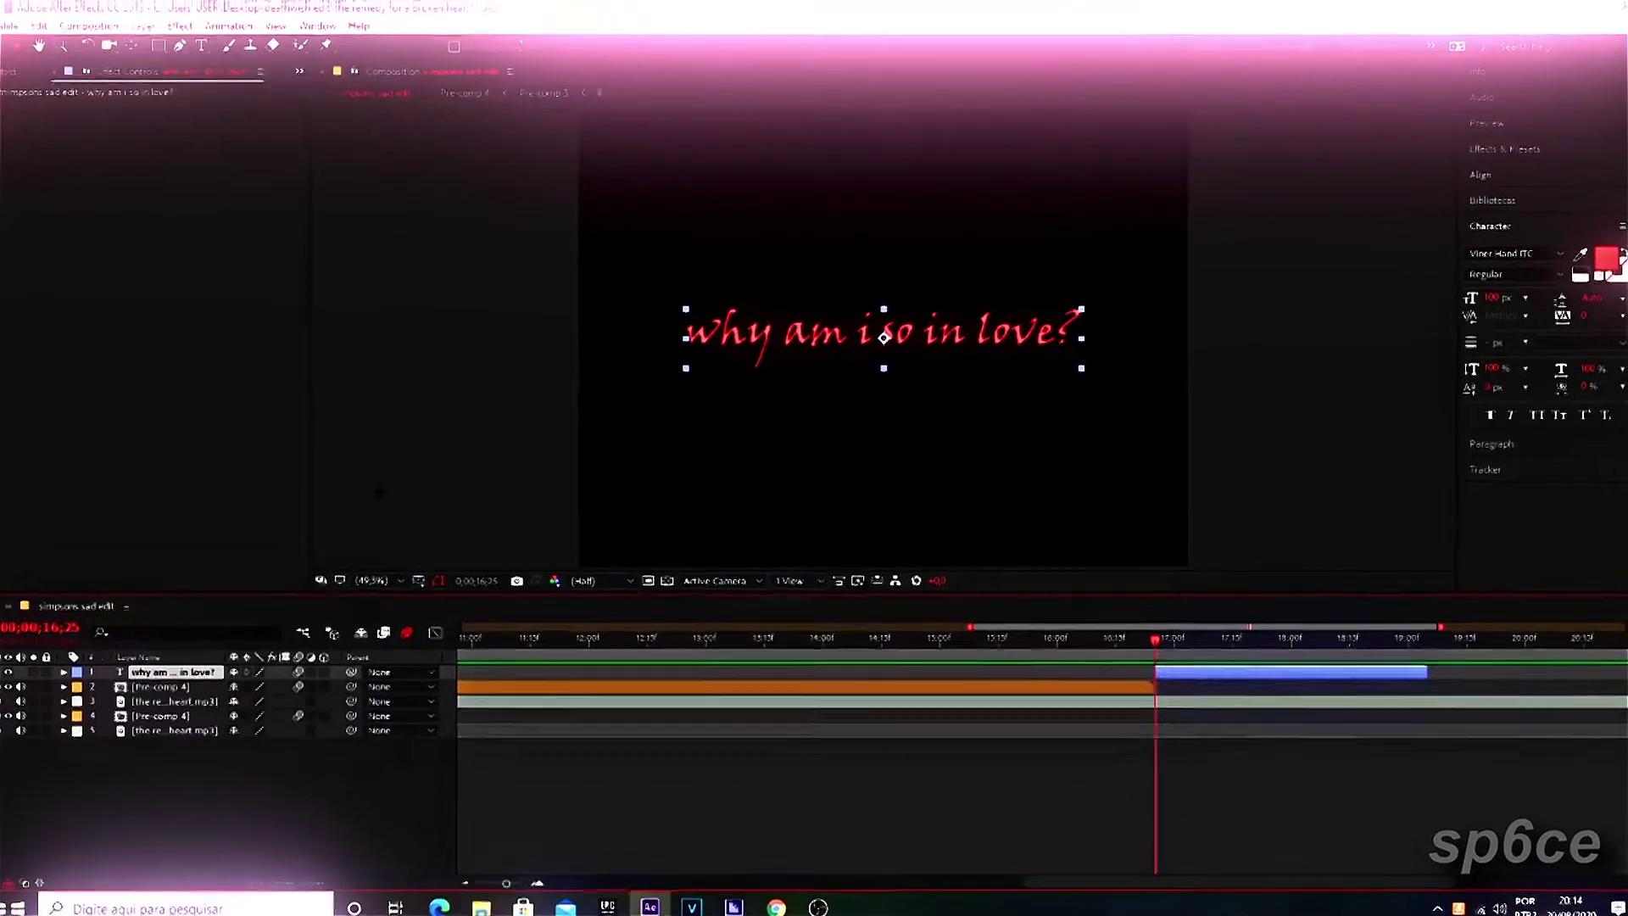
pyautogui.press('o')
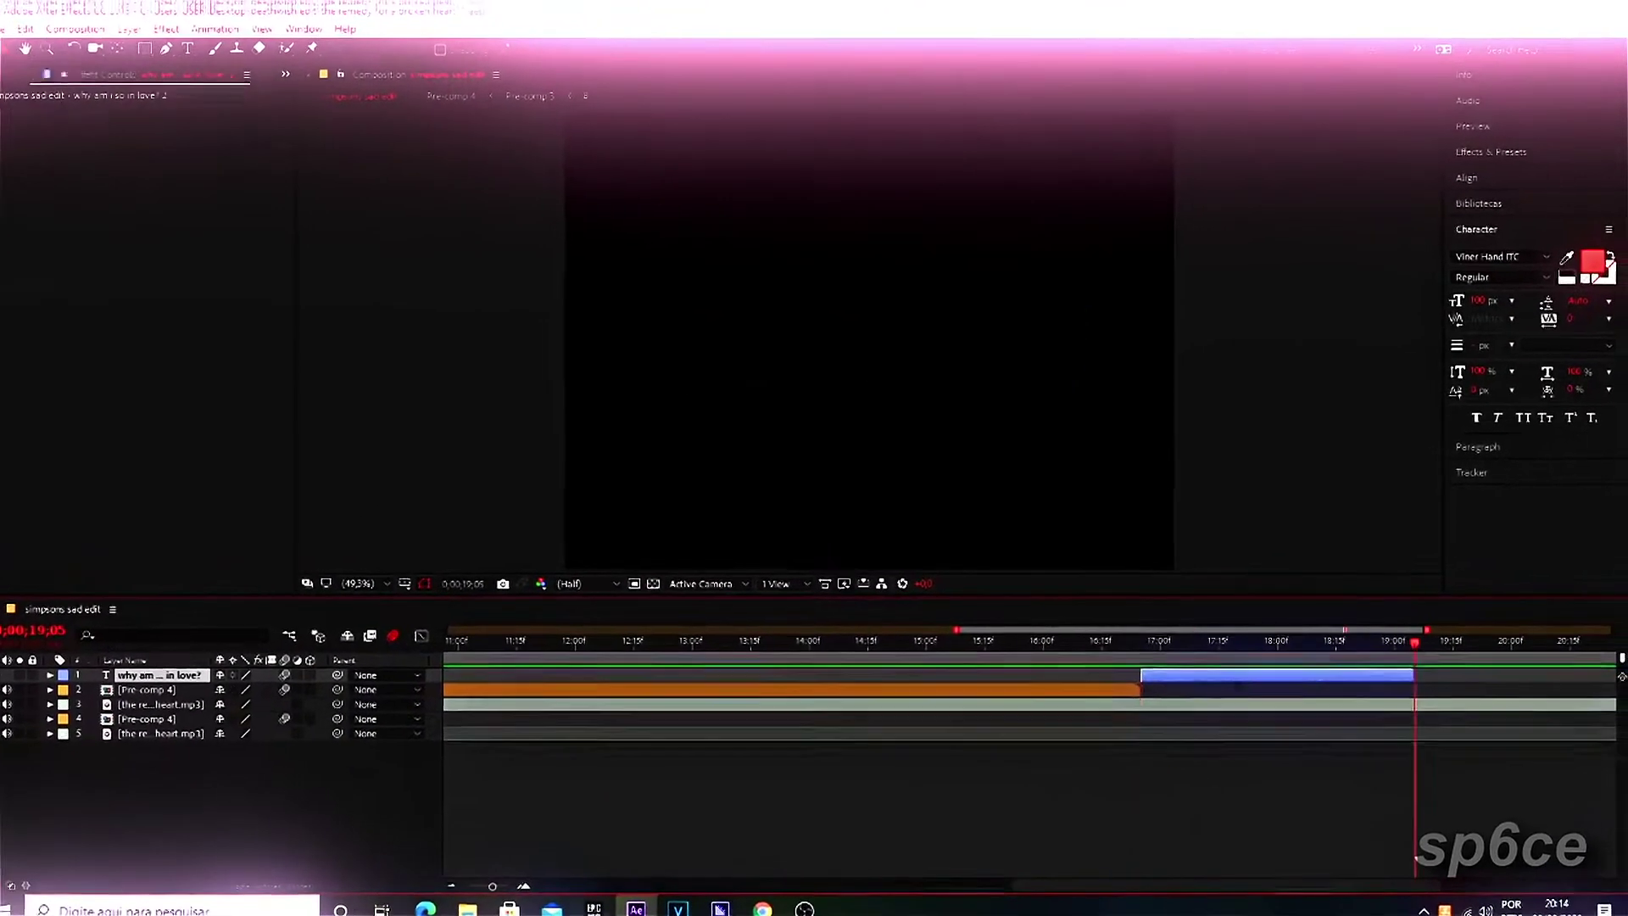
# - Duplicate the lyric layer at the current time and retype it as 'i don't know why'
pyautogui.hotkey('ctrl', 'd')
pyautogui.press('[')
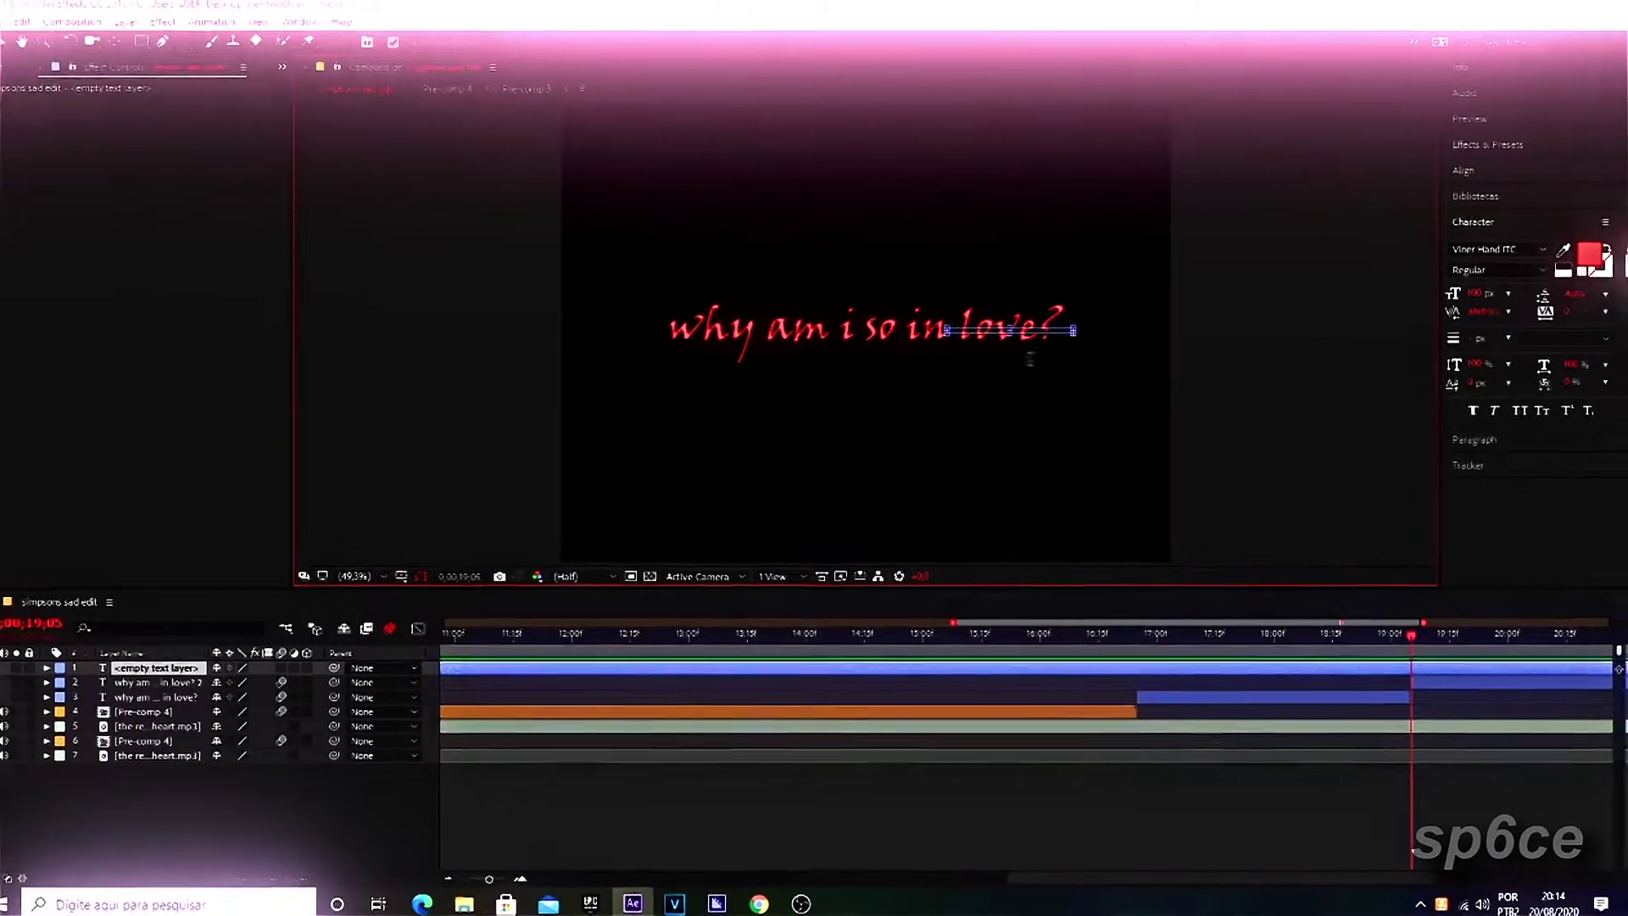
pyautogui.doubleClick(1041, 351)
pyautogui.press('BackSpace')
pyautogui.write('know why')
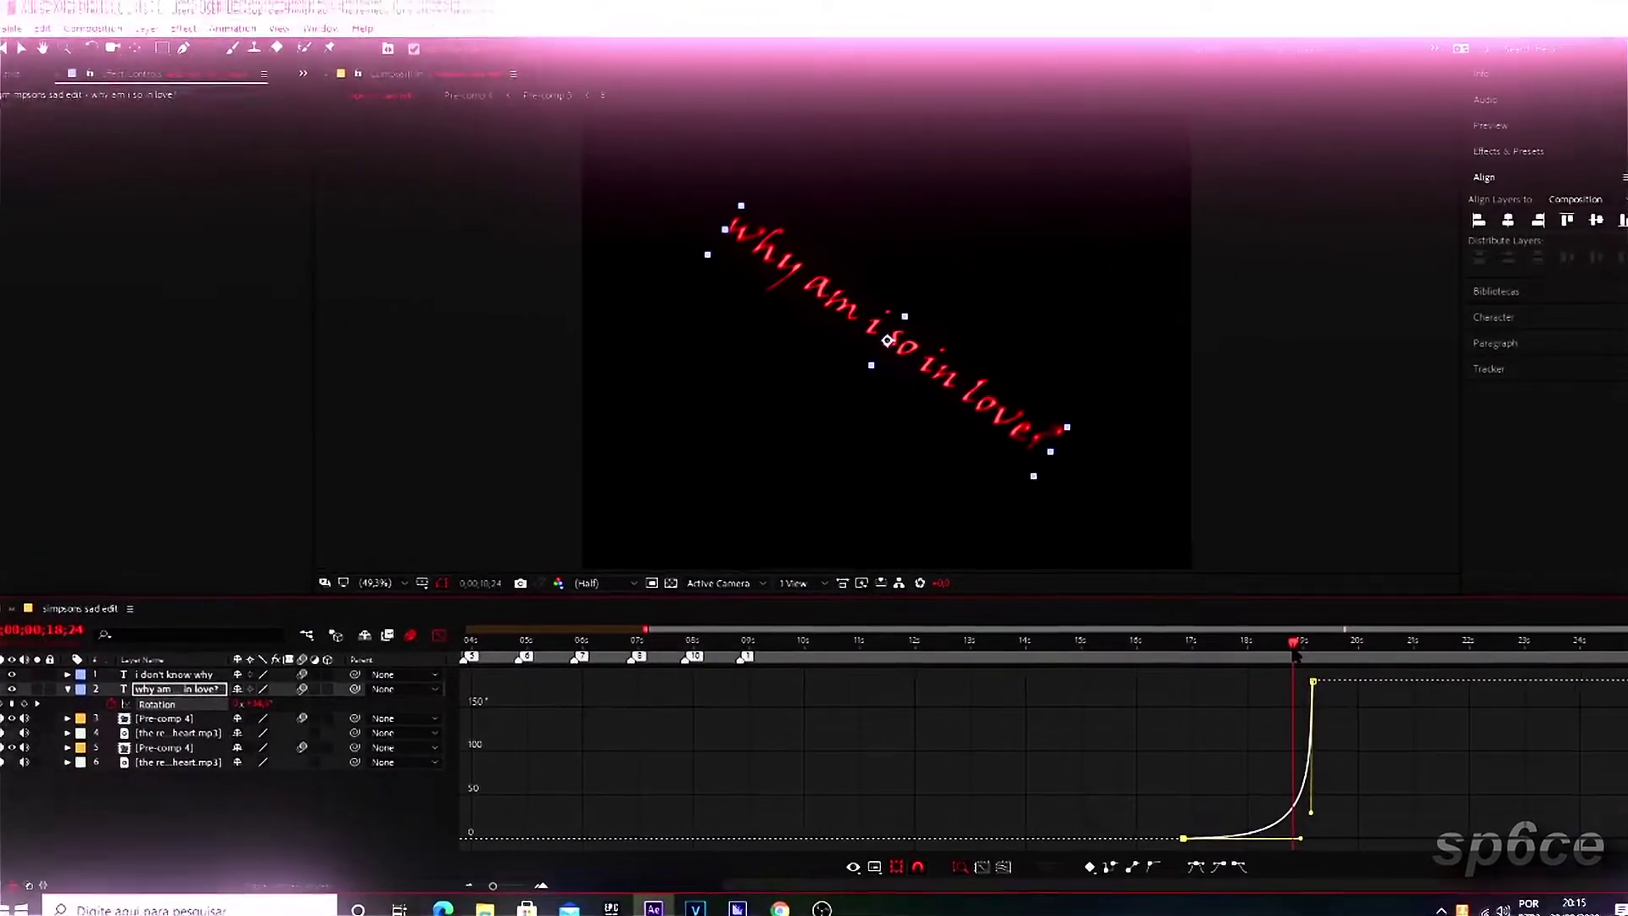
# - Move the previous lyric's second Scale keyframe onto the cut and preview it
pyautogui.moveTo(1294, 656); pyautogui.dragTo(1285, 708)
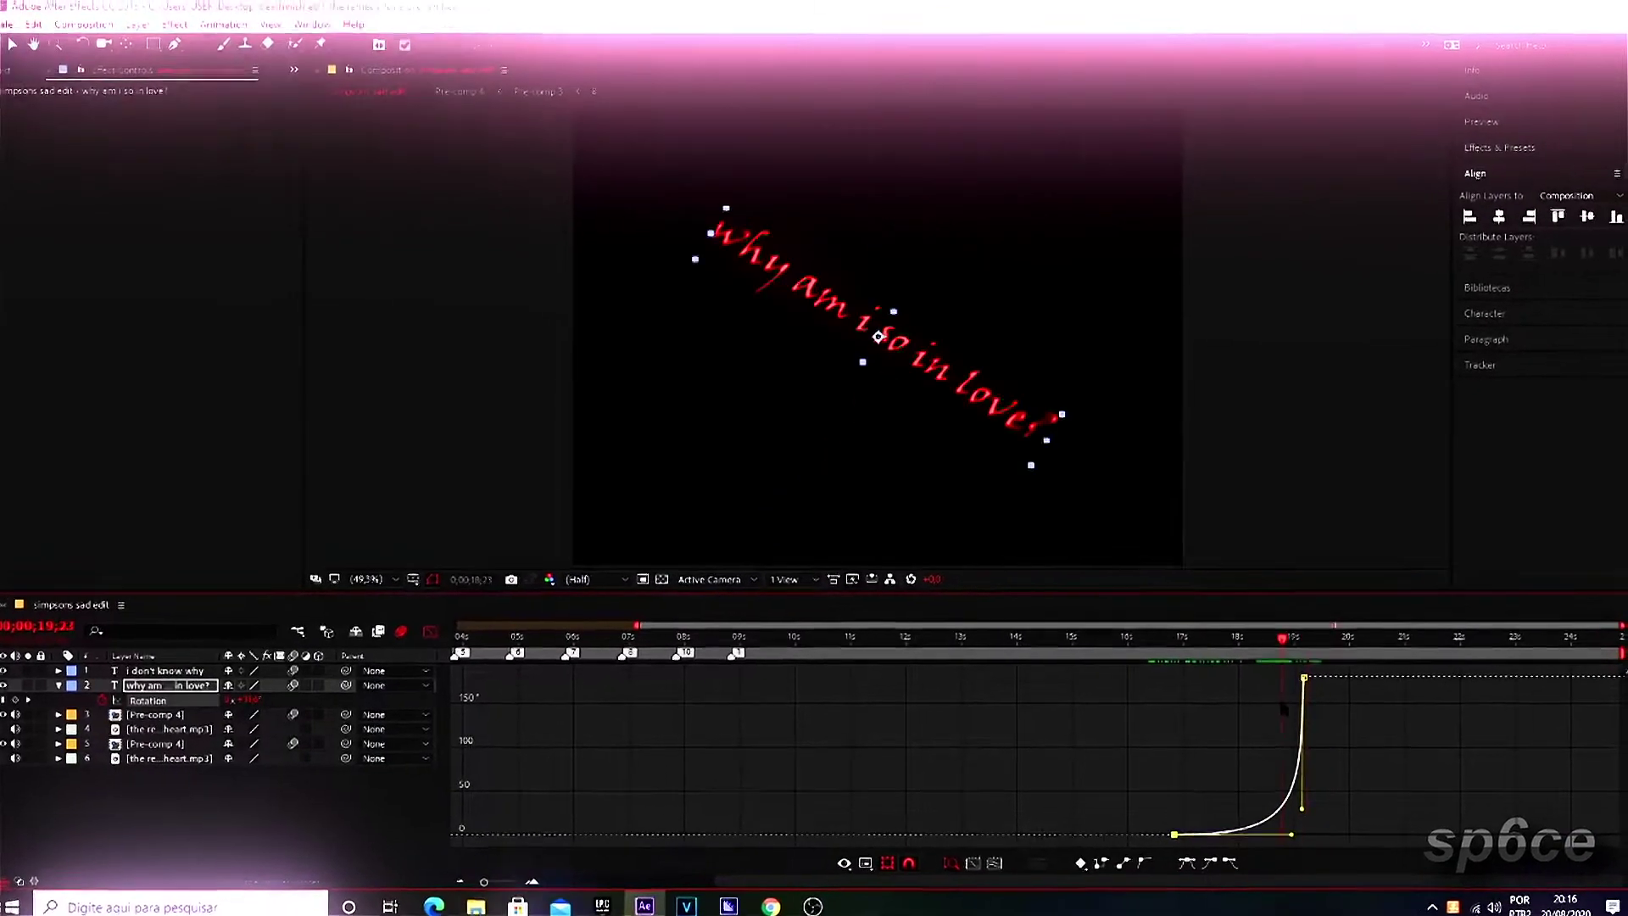
pyautogui.hotkey('shift', 'F3')
pyautogui.click(529, 871)
pyautogui.hotkey('shift', 'F3')
pyautogui.hotkey('shift', 'F3')
pyautogui.press('s')
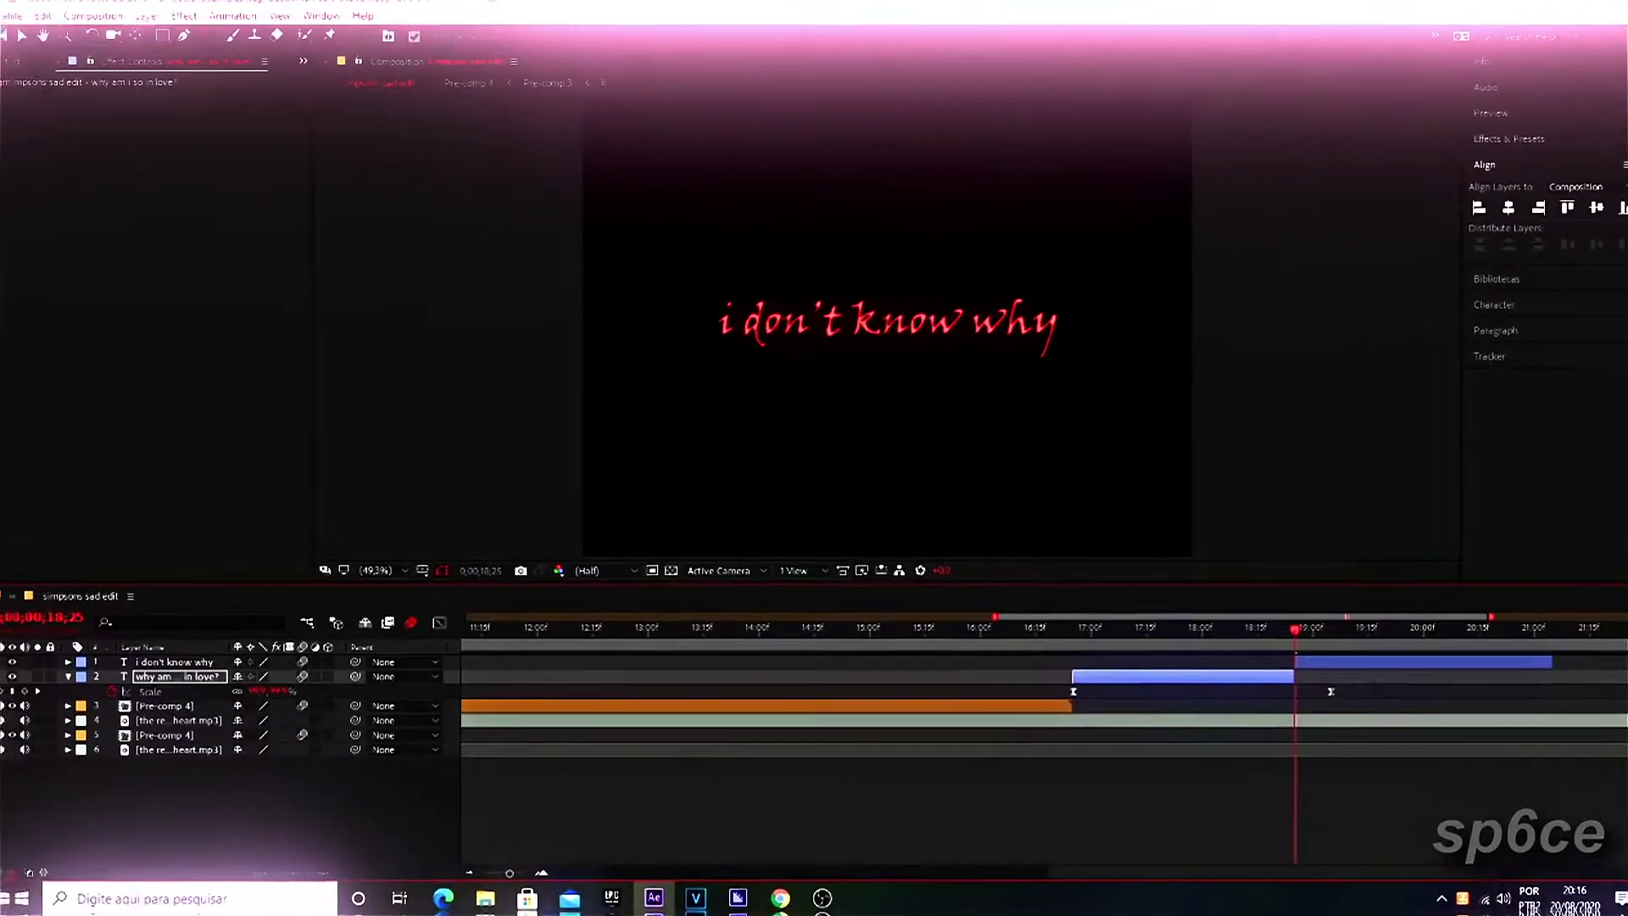
pyautogui.moveTo(1331, 691); pyautogui.dragTo(1295, 691)
# - Set a 180° Rotation keyframe on the 'i don't know why' layer
pyautogui.hotkey('shift', 'F3')
pyautogui.hotkey('shift', 'F3')
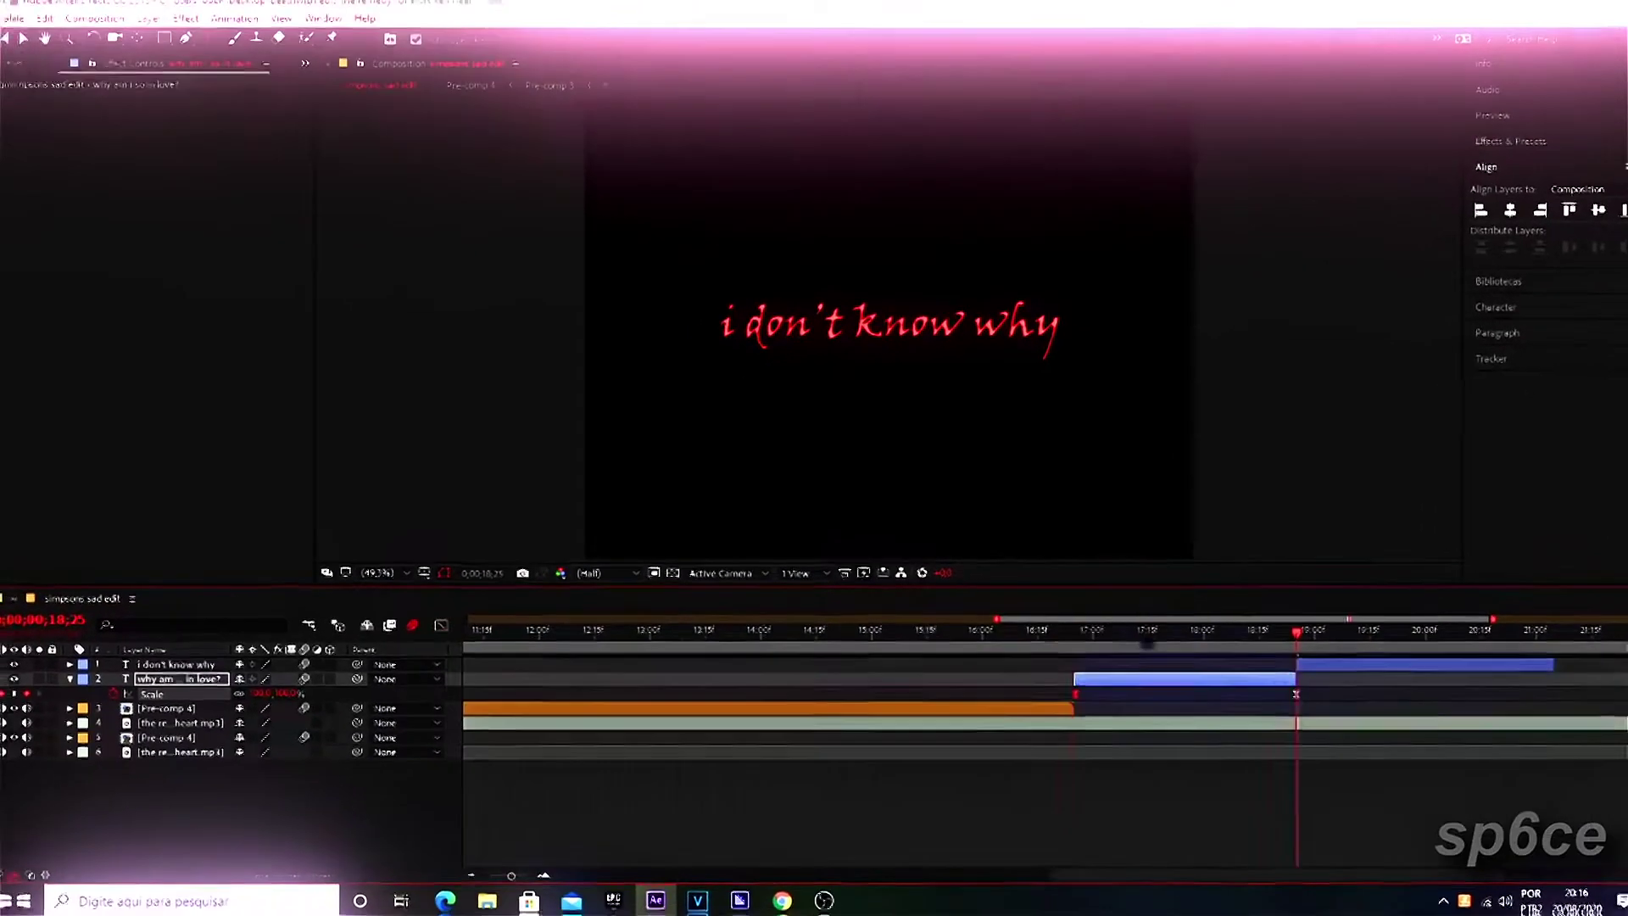
pyautogui.press('r')
pyautogui.press('space')
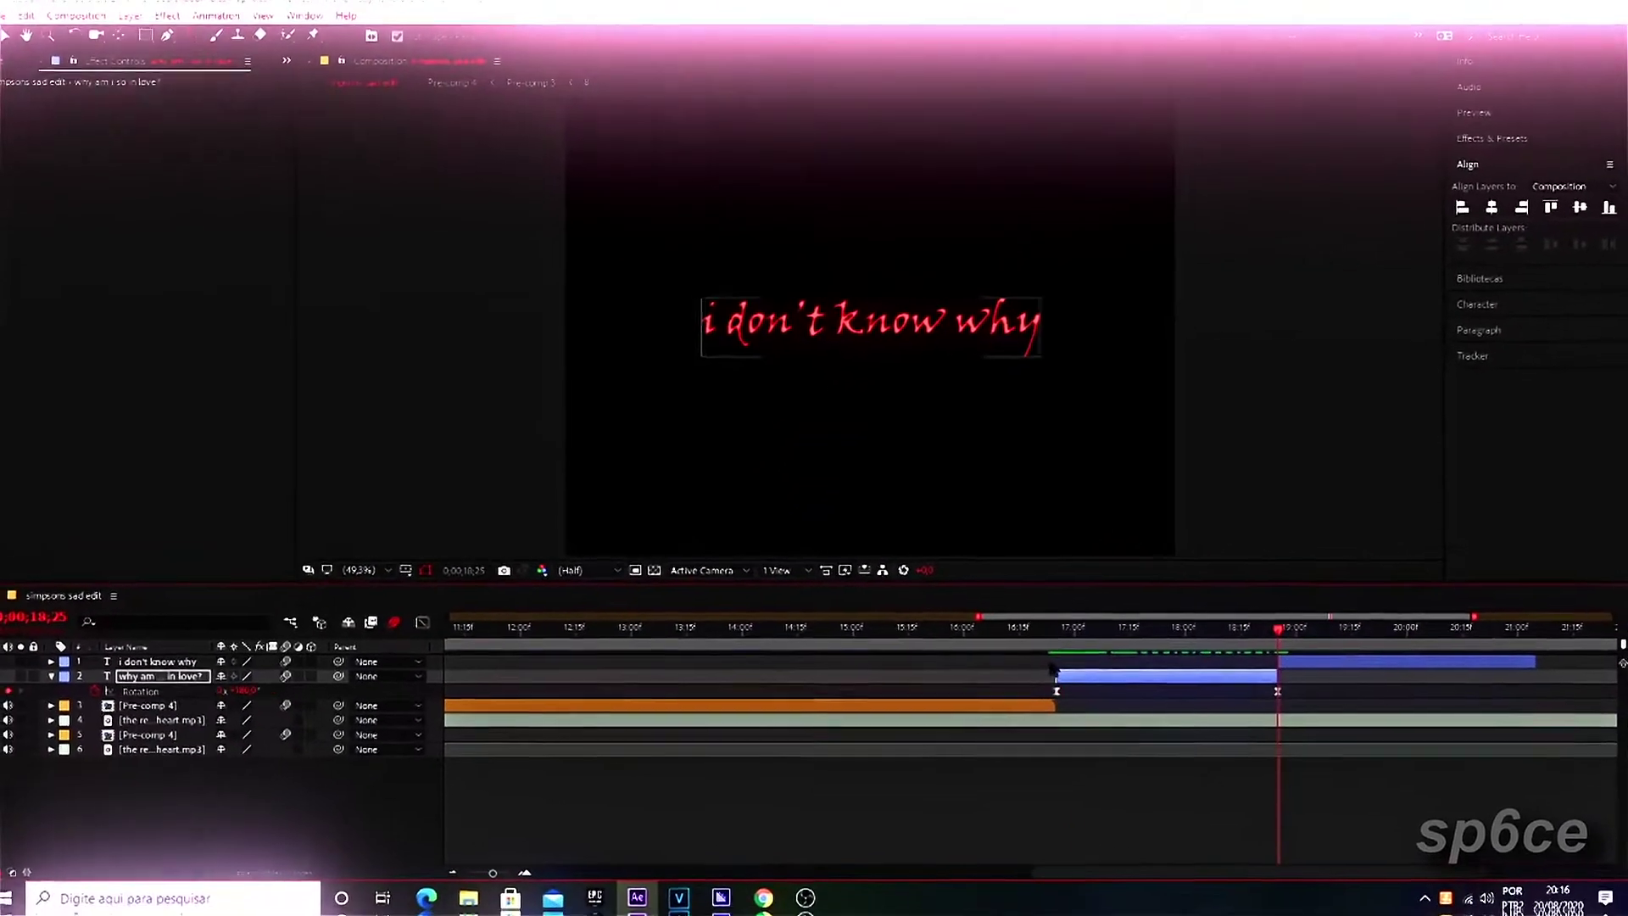
pyautogui.click(156, 661)
pyautogui.press('r')
pyautogui.click(243, 676)
pyautogui.write('180')
pyautogui.press('Return')
pyautogui.hotkey('shift', 'F3')
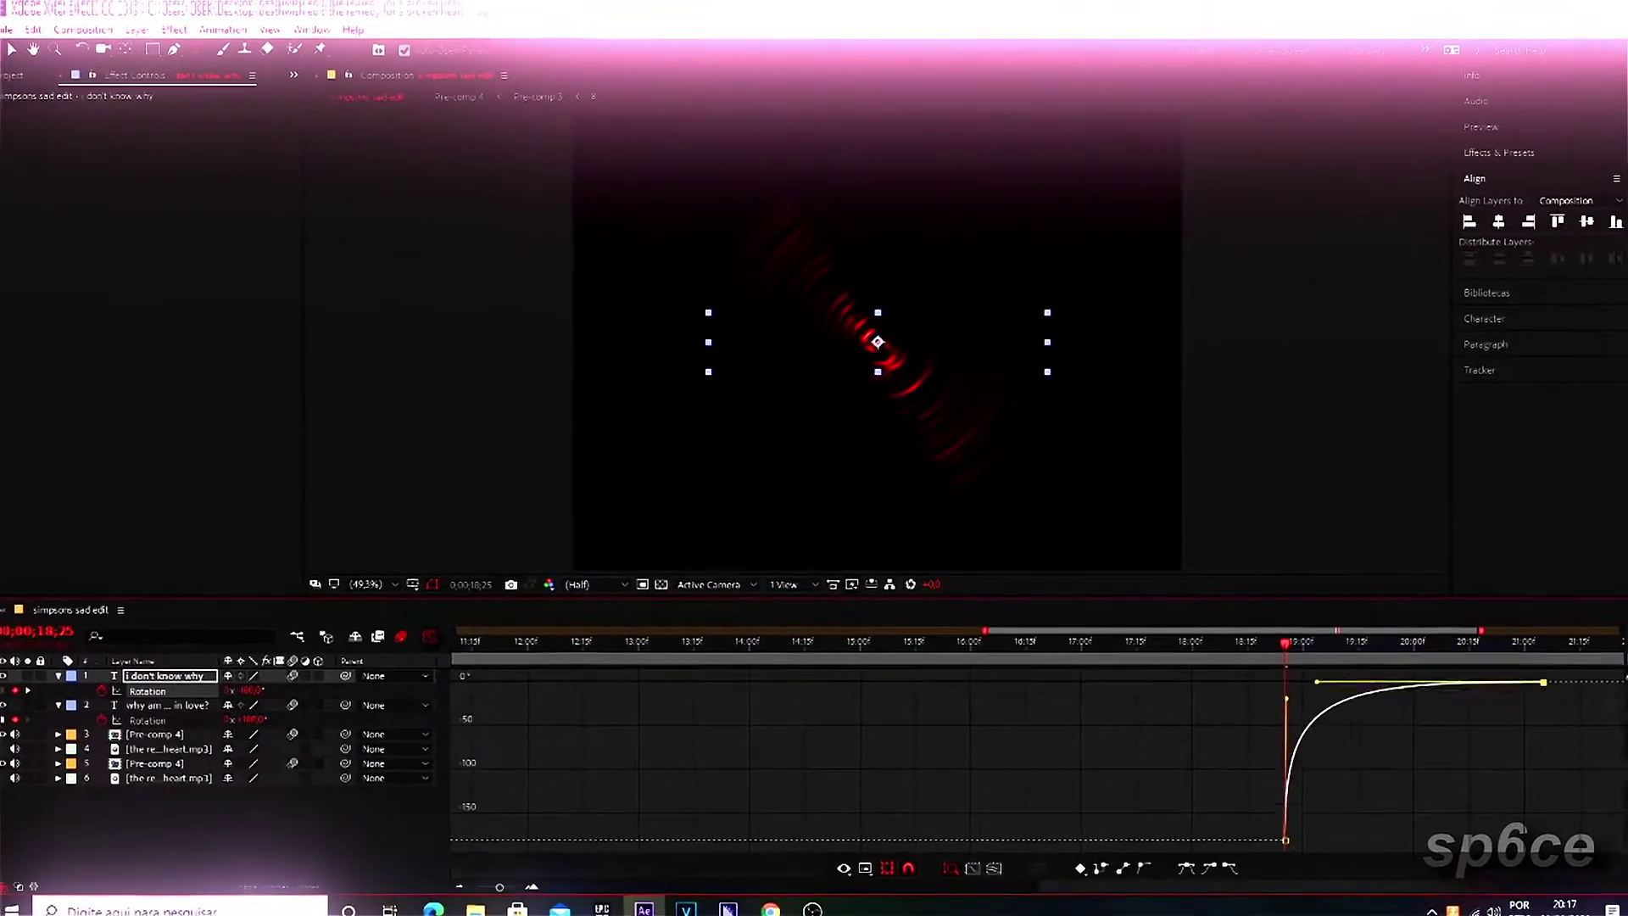
pyautogui.hotkey('shift', 'F3')
# - Add an eased 5% Scale keyframe and preview the composition
pyautogui.press('s')
pyautogui.click(238, 684)
pyautogui.write('5')
pyautogui.press('Return')
pyautogui.hotkey('shift', 'F3')
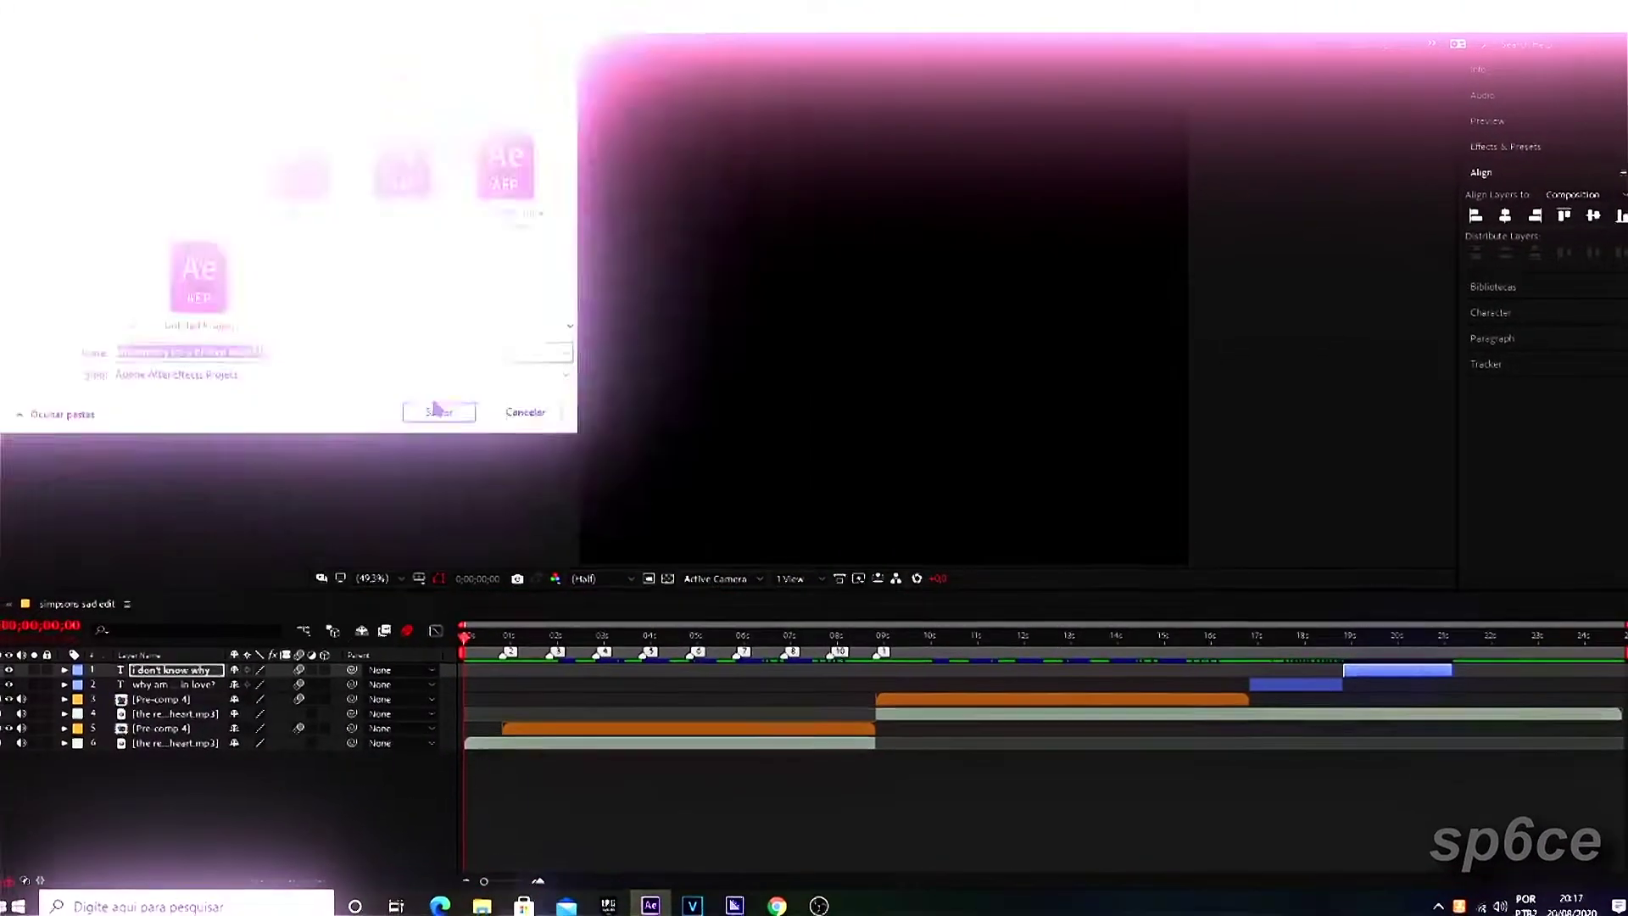
pyautogui.press('space')
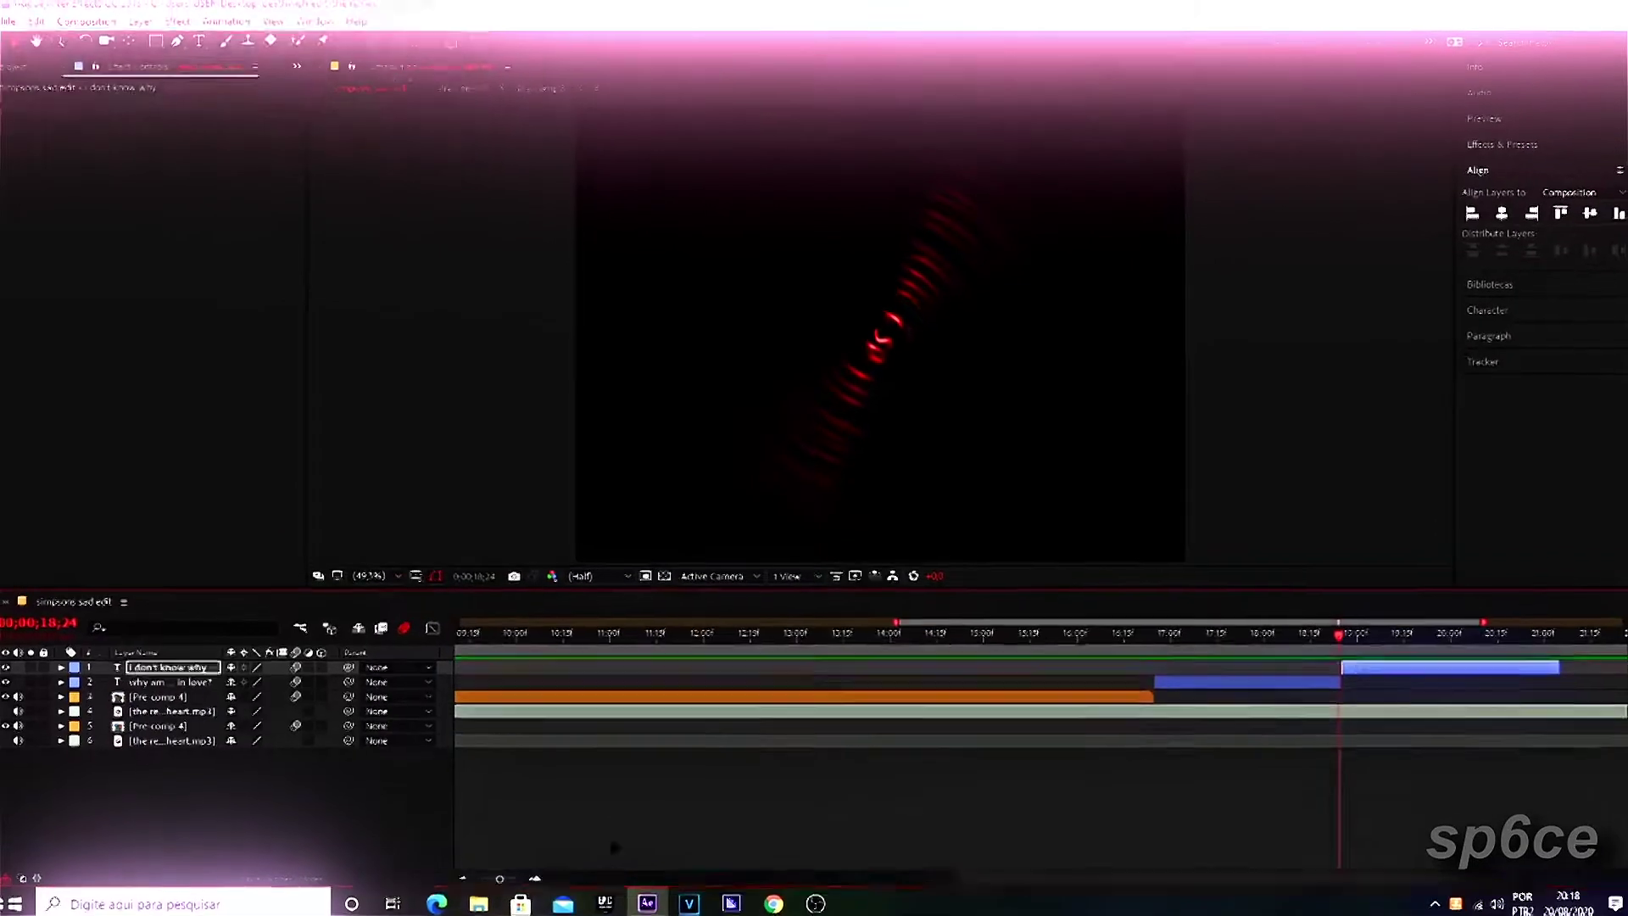
# - Review the Rotation keyframes on both lyric layers by scrubbing across the cut
pyautogui.press('u')
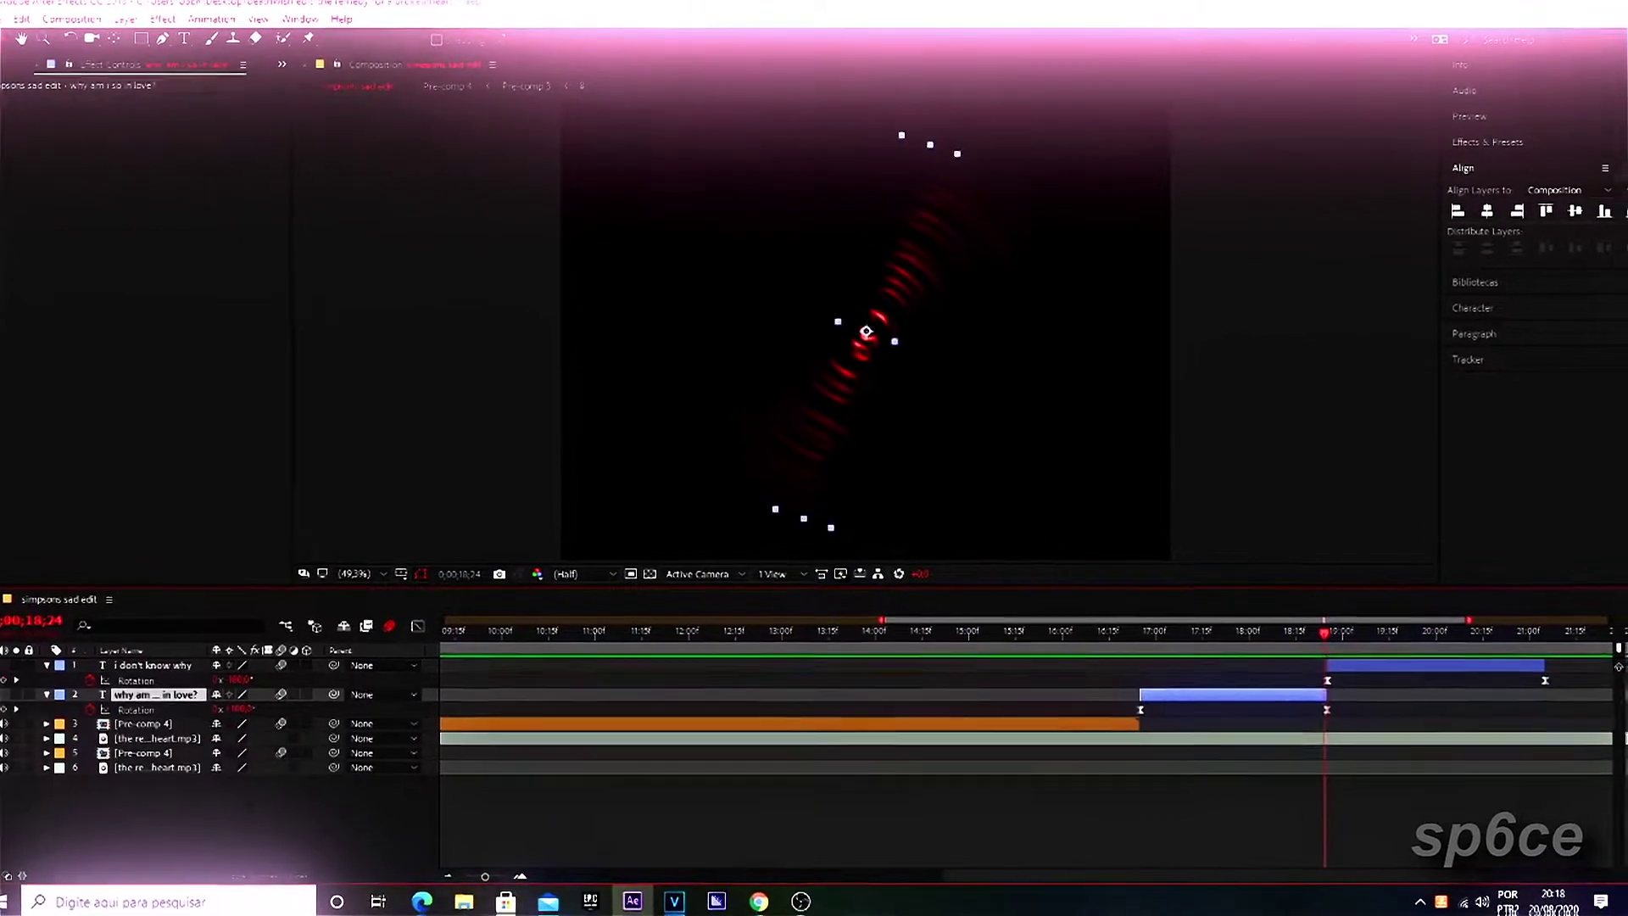
pyautogui.hotkey('shift', 'F3')
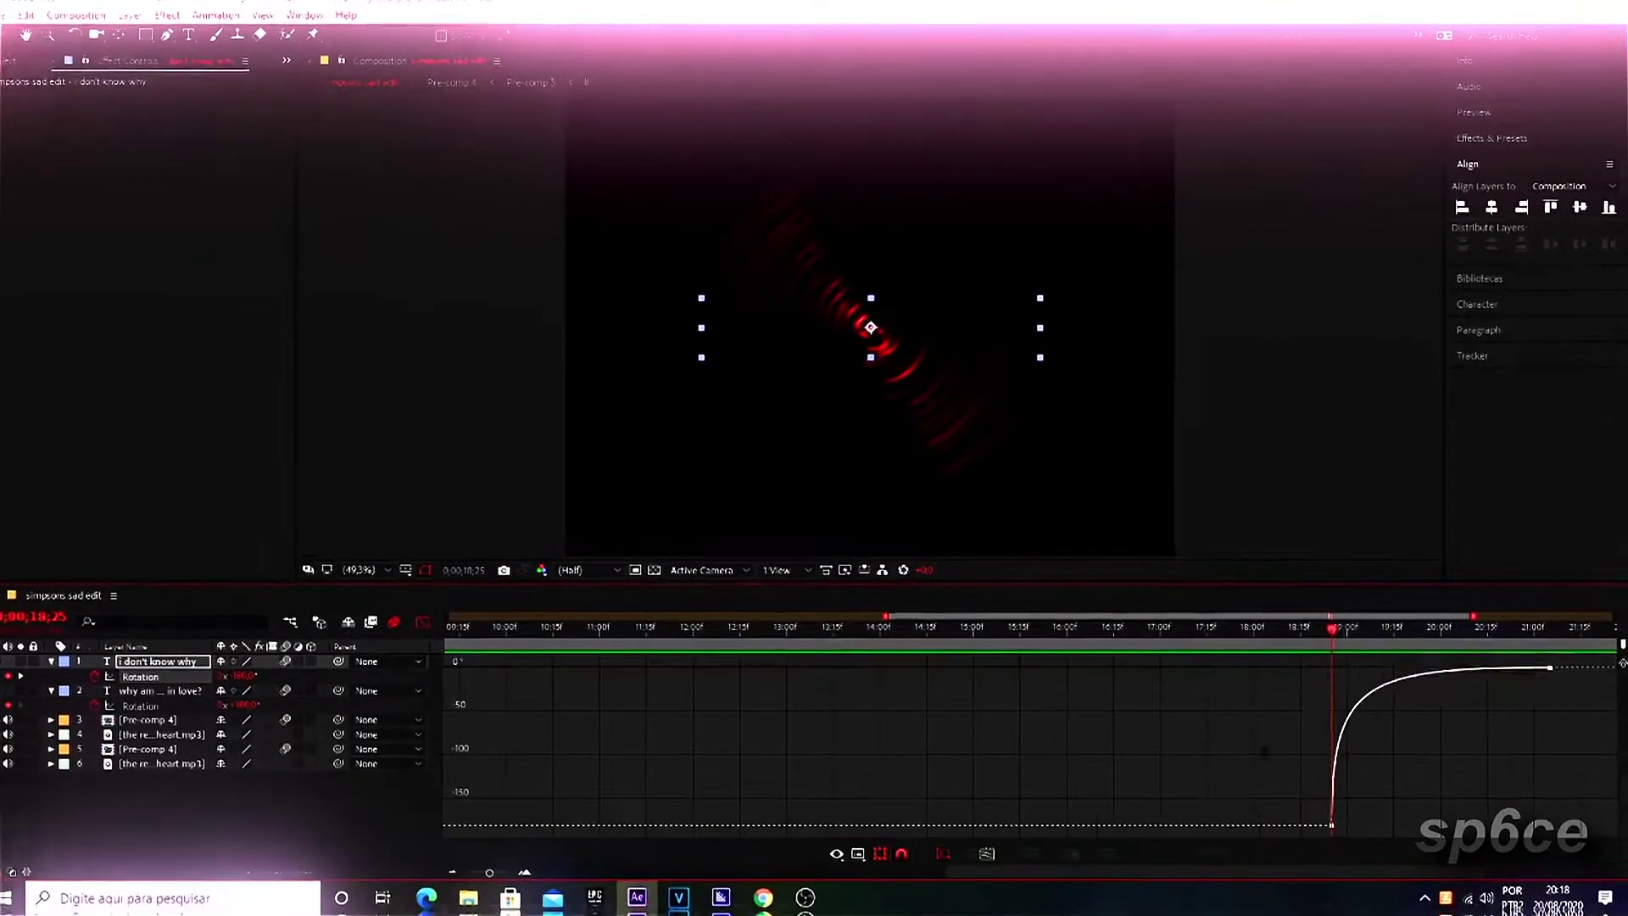
pyautogui.click(161, 668)
pyautogui.hotkey('shift', 'F3')
pyautogui.moveTo(1335, 638)
pyautogui.mouseDown()
pyautogui.moveTo(1247, 673)
pyautogui.moveTo(1354, 668)
pyautogui.mouseUp()
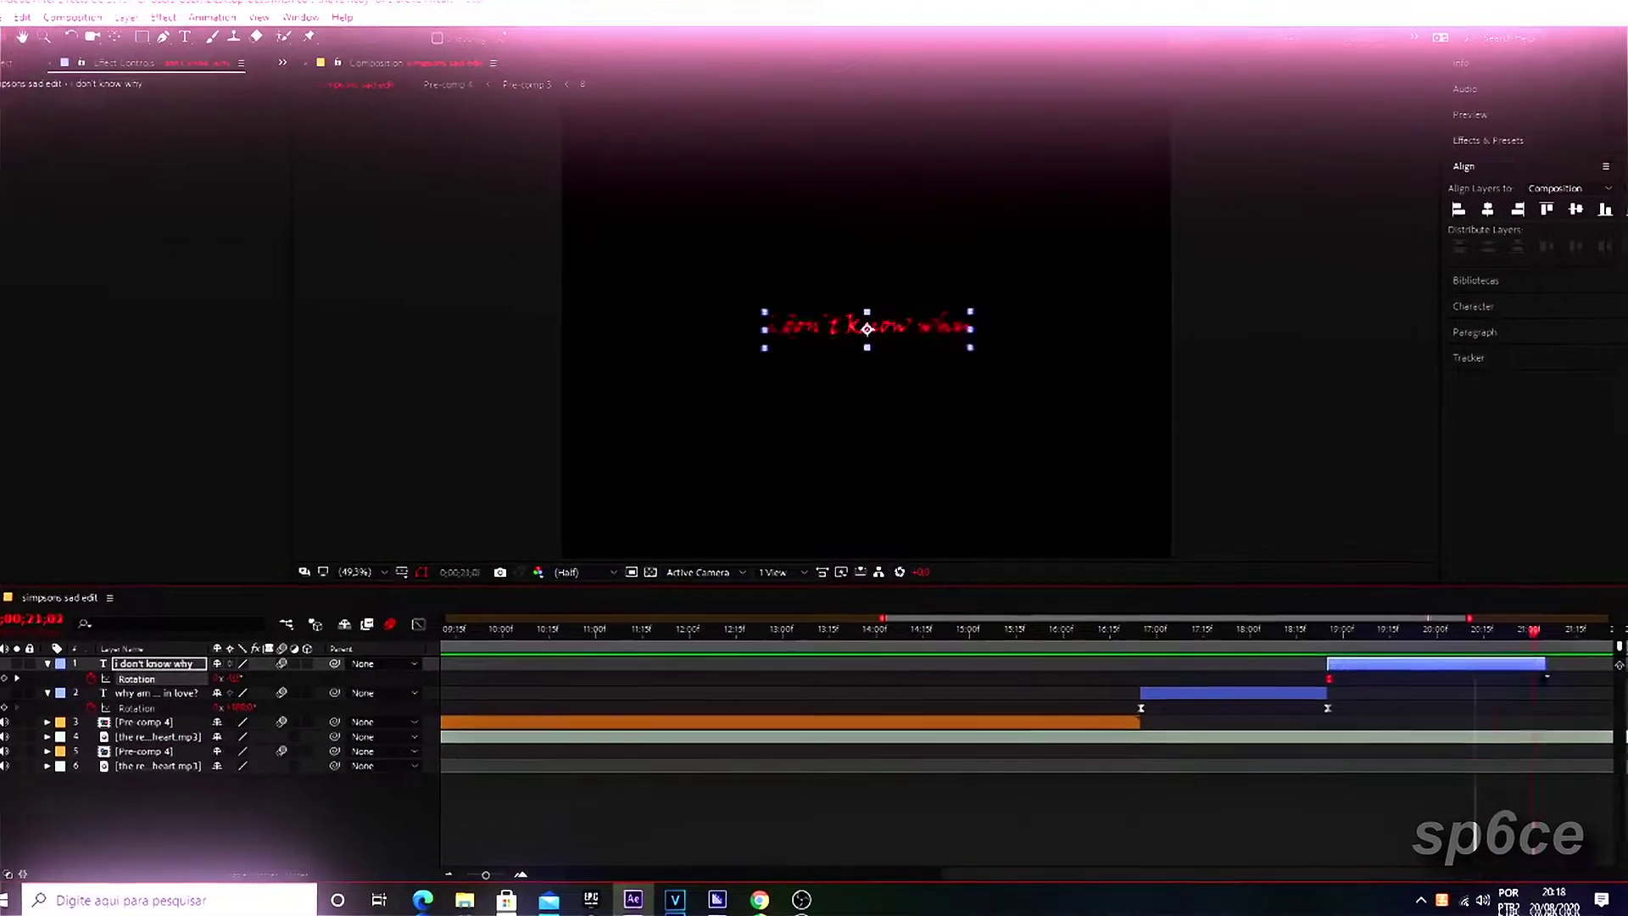
pyautogui.moveTo(1533, 631); pyautogui.dragTo(1590, 631)
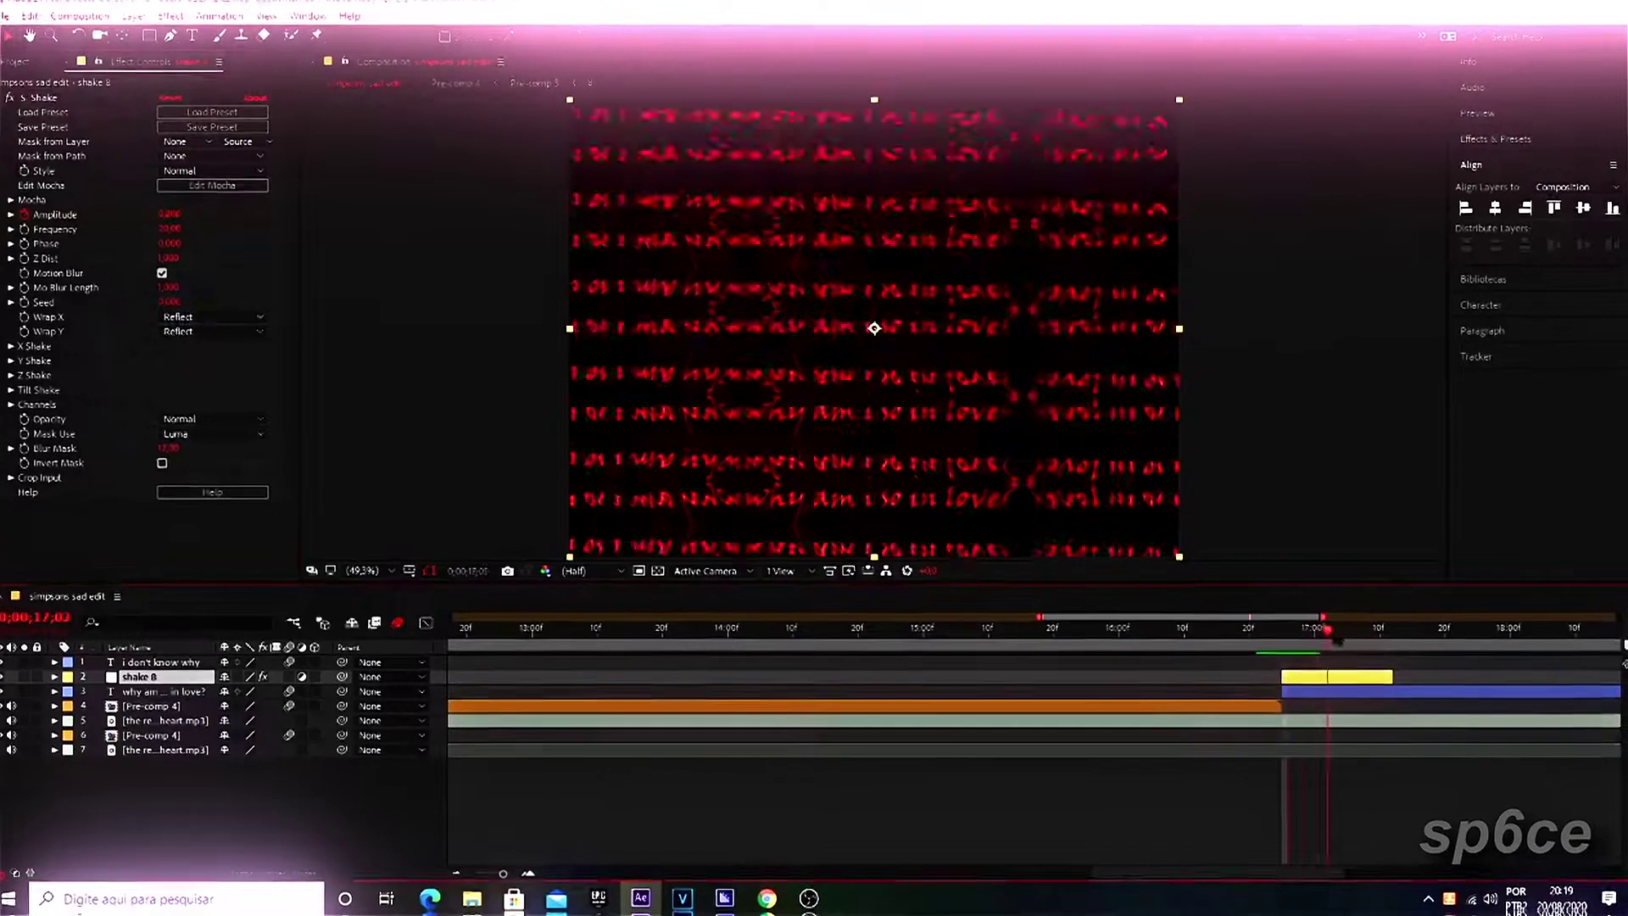
# - Duplicate the shake adjustment layer into shakes 9–12, placing each at a lyric cut
pyautogui.moveTo(1335, 640)
pyautogui.mouseDown()
pyautogui.moveTo(1274, 642)
pyautogui.moveTo(1399, 650)
pyautogui.mouseUp()
pyautogui.hotkey('ctrl', 'd')
pyautogui.moveTo(1323, 689); pyautogui.dragTo(1520, 693)
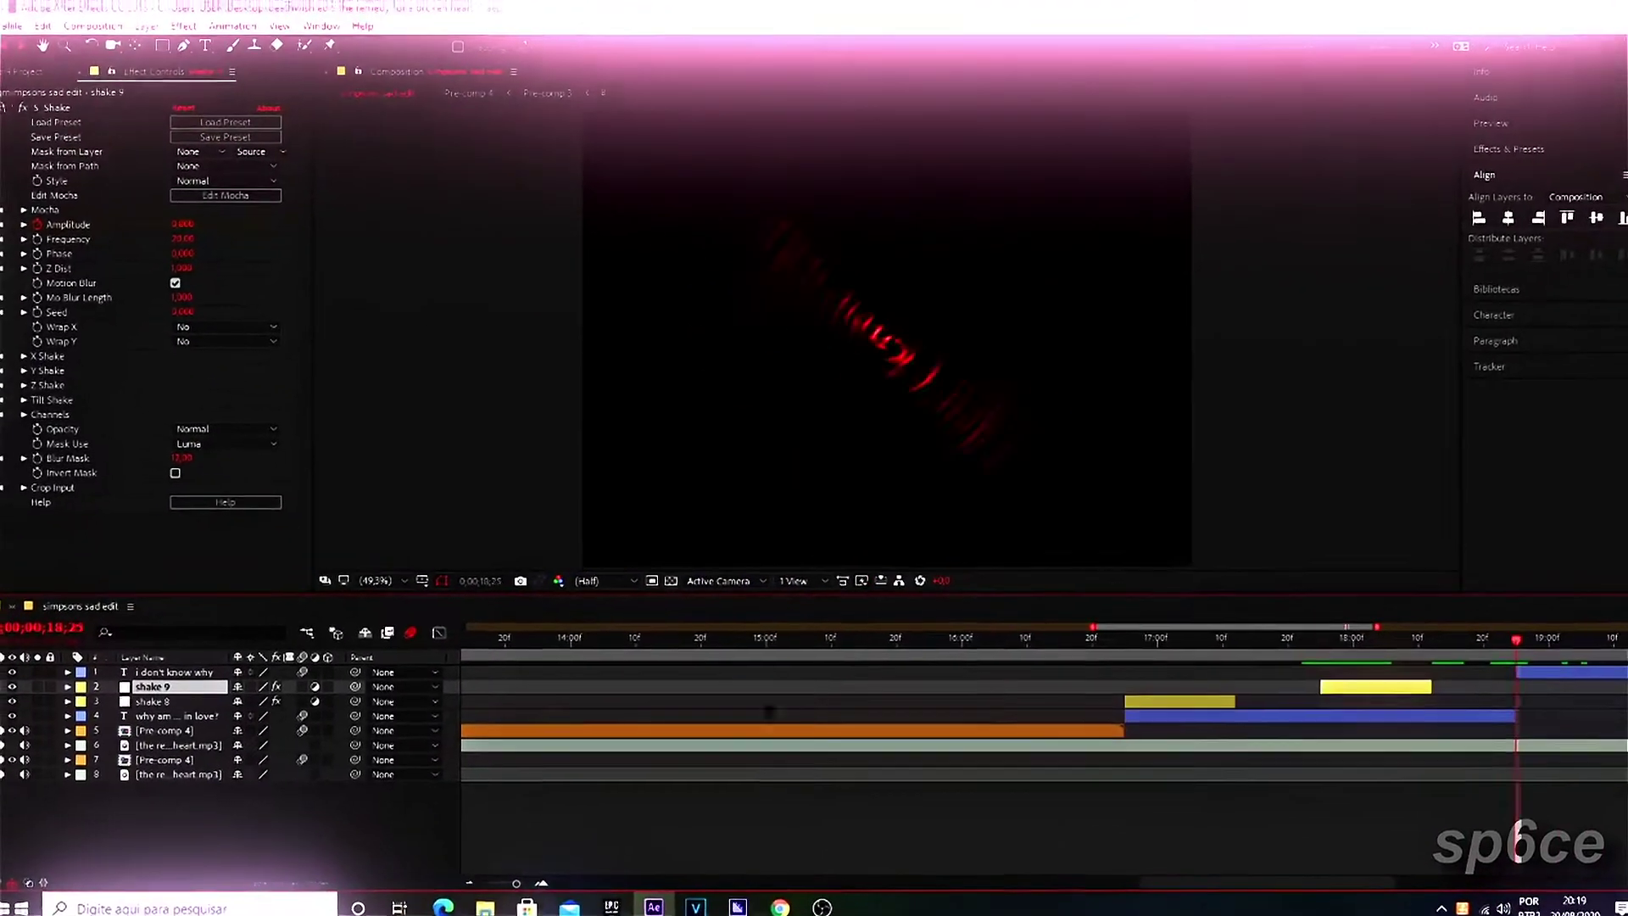
pyautogui.hotkey('ctrl', 'd')
pyautogui.moveTo(1526, 669)
pyautogui.mouseDown()
pyautogui.moveTo(1314, 668)
pyautogui.moveTo(1501, 669)
pyautogui.mouseUp()
pyautogui.click(1462, 635)
pyautogui.hotkey('ctrl', 'd')
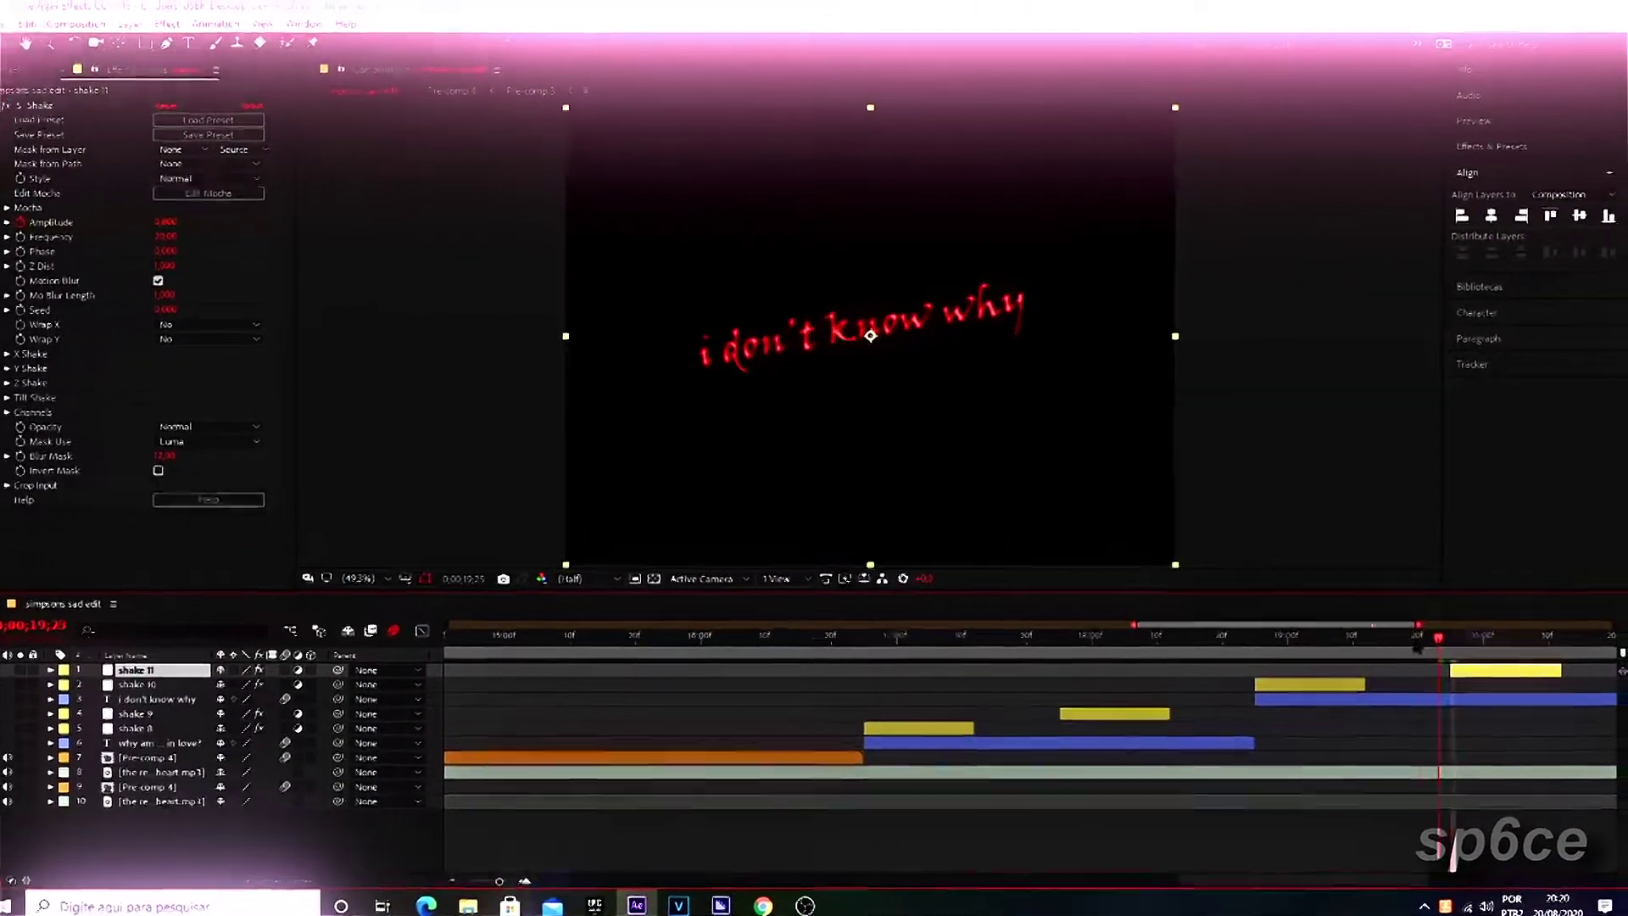
pyautogui.hotkey('ctrl', 'd')
pyautogui.moveTo(1353, 669); pyautogui.dragTo(1559, 669)
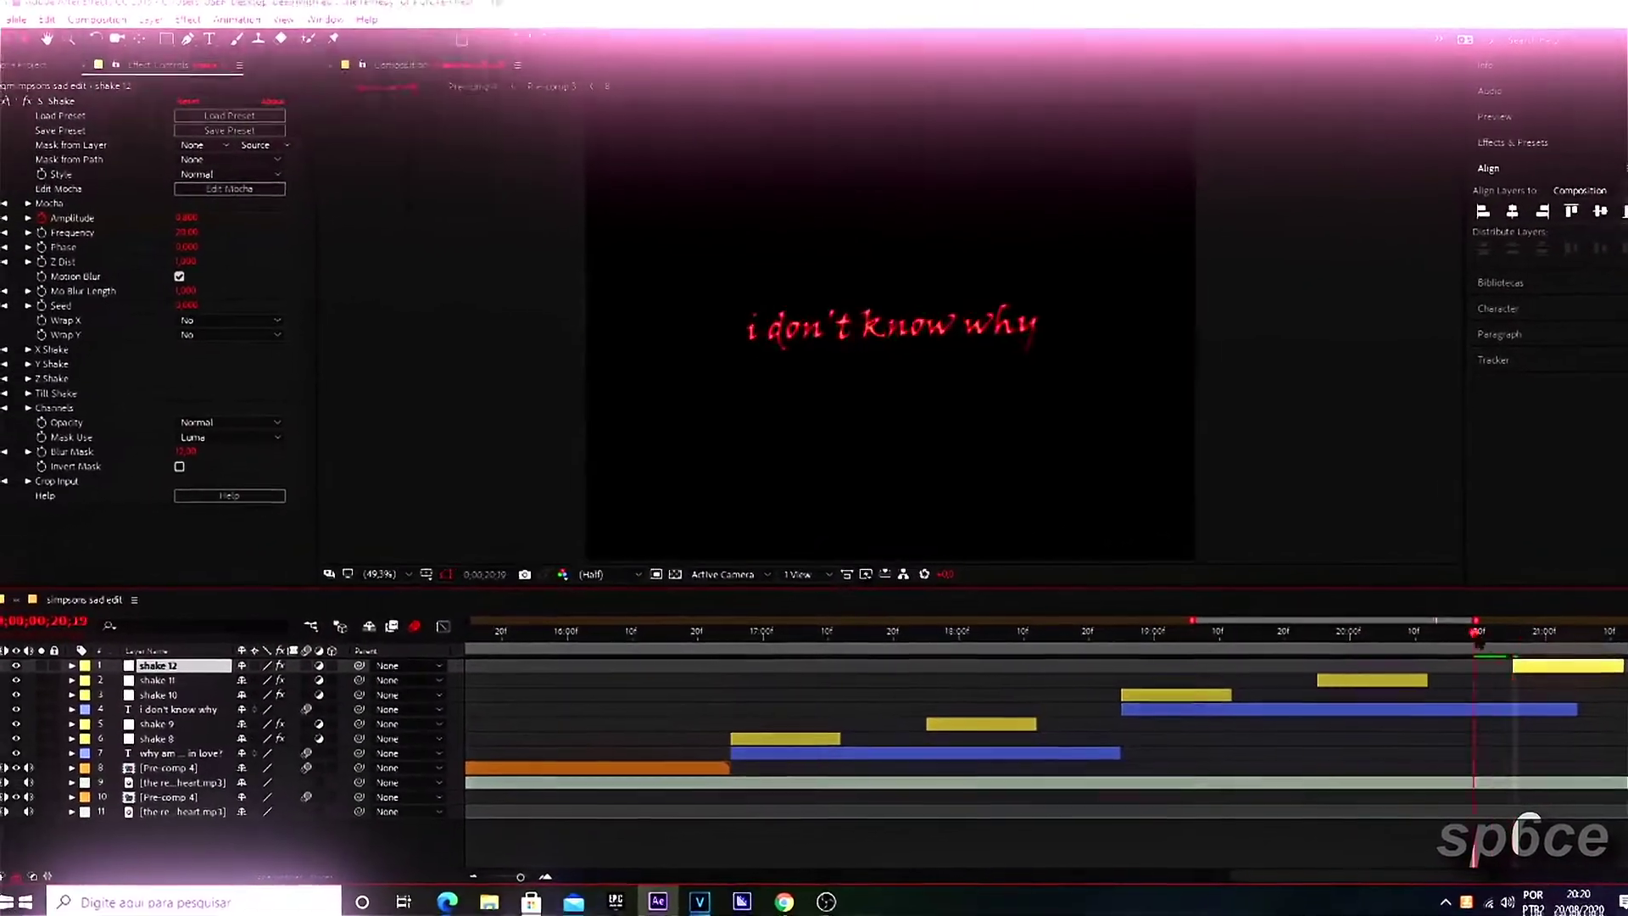
# - Check the shakes, then pre-compose the text and shake layers into Pre-comp 5
pyautogui.scroll(-3, 547, 780)
pyautogui.moveTo(1335, 631); pyautogui.dragTo(1356, 632)
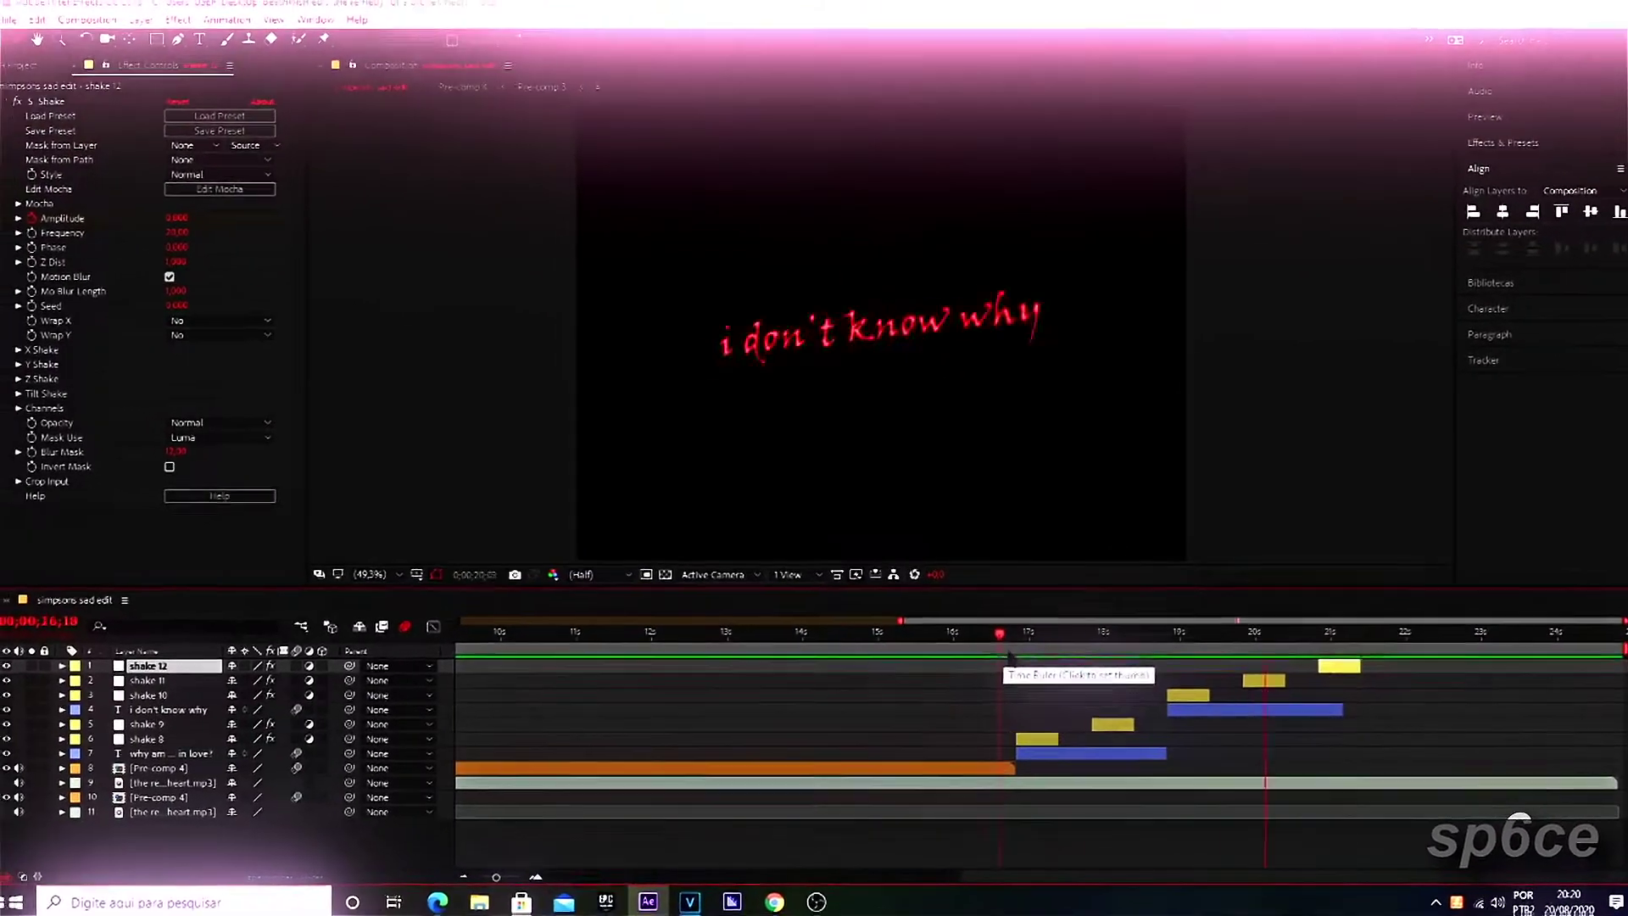
pyautogui.keyDown('shift'); pyautogui.click(152, 765); pyautogui.keyUp('shift')
pyautogui.hotkey('ctrl', 'shift', 'c')
pyautogui.press('Return')
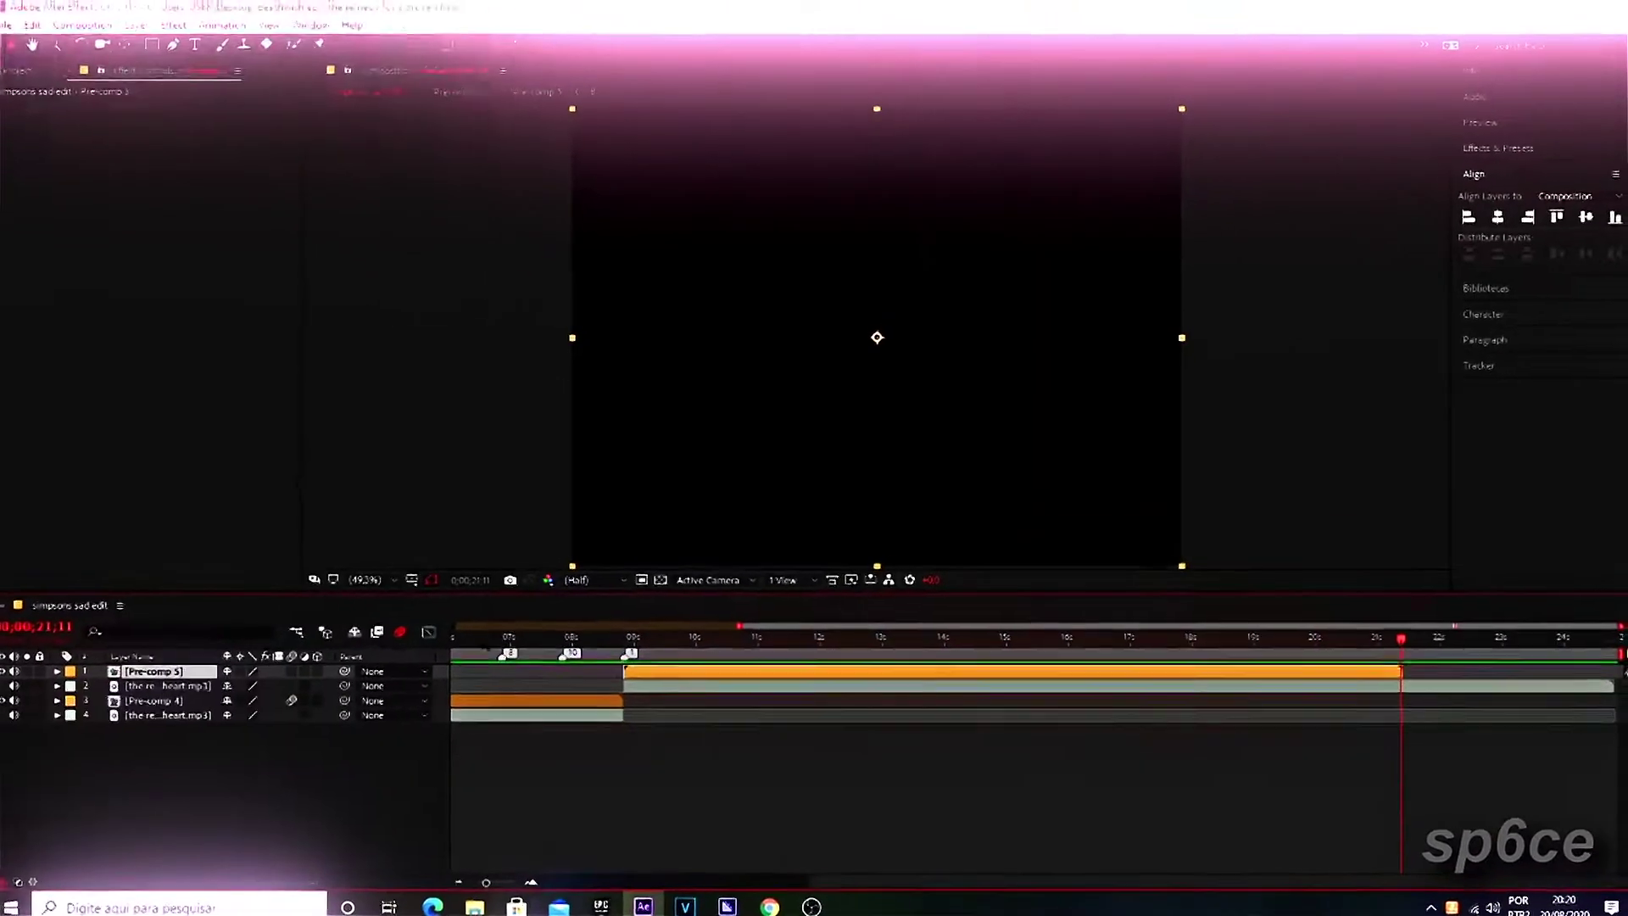
# - Nest Pre-comp 5 and the audio into Pre-comp 6 and lengthen the composition
pyautogui.moveTo(509, 632); pyautogui.dragTo(613, 631)
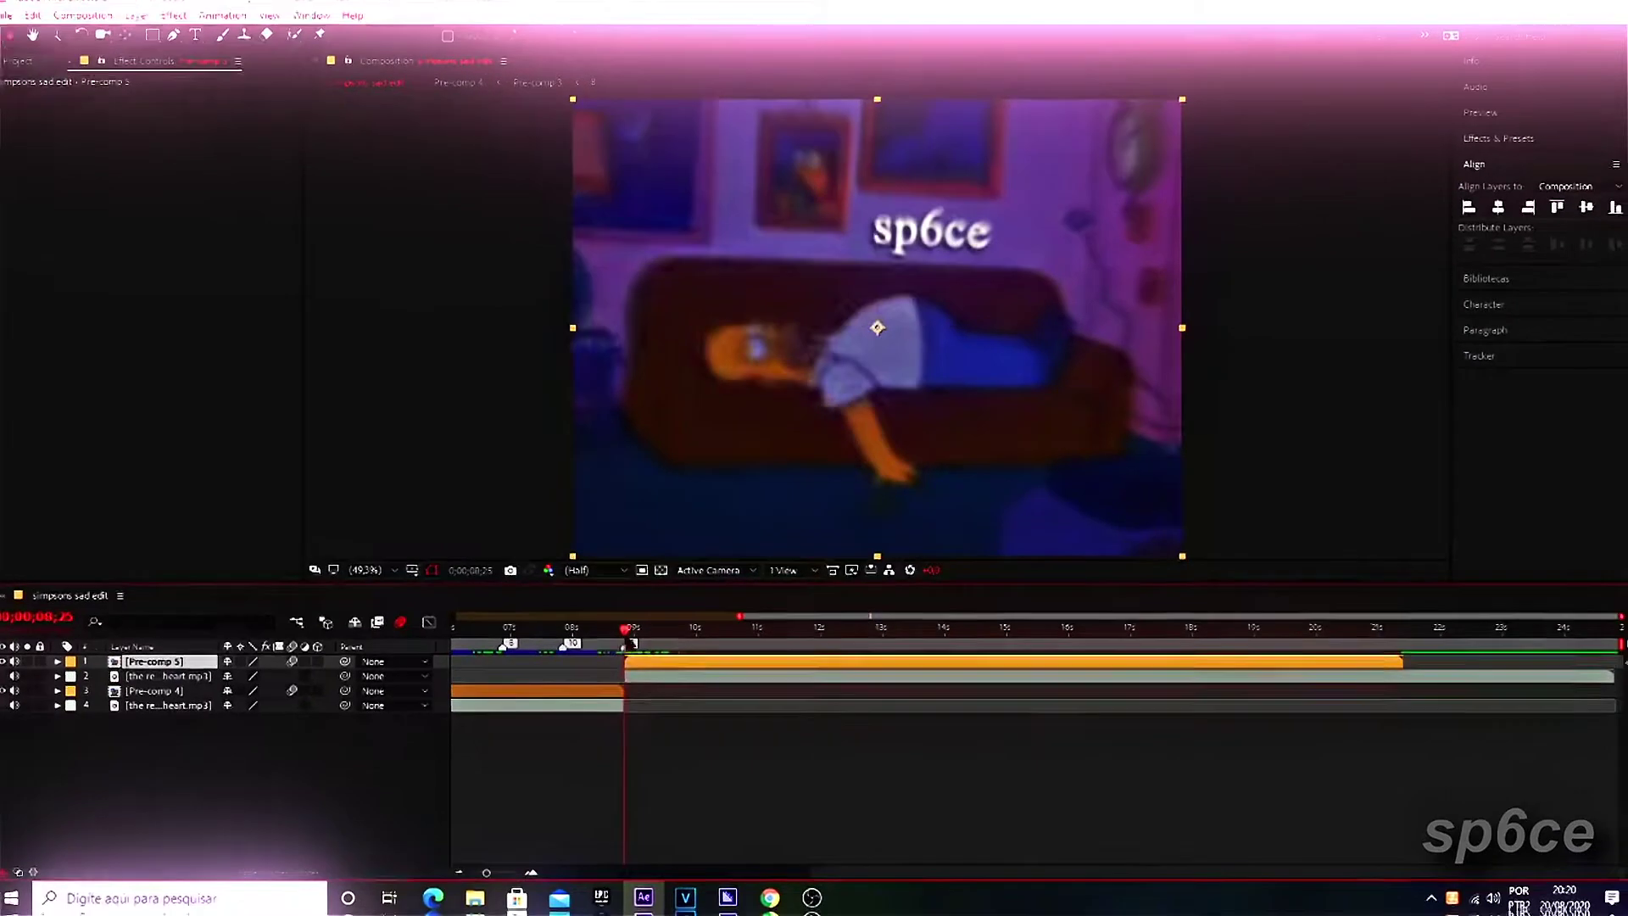
pyautogui.keyDown('ctrl'); pyautogui.click(157, 677); pyautogui.keyUp('ctrl')
pyautogui.hotkey('ctrl', 'shift', 'c')
pyautogui.press('Return')
pyautogui.hotkey('ctrl', '5')
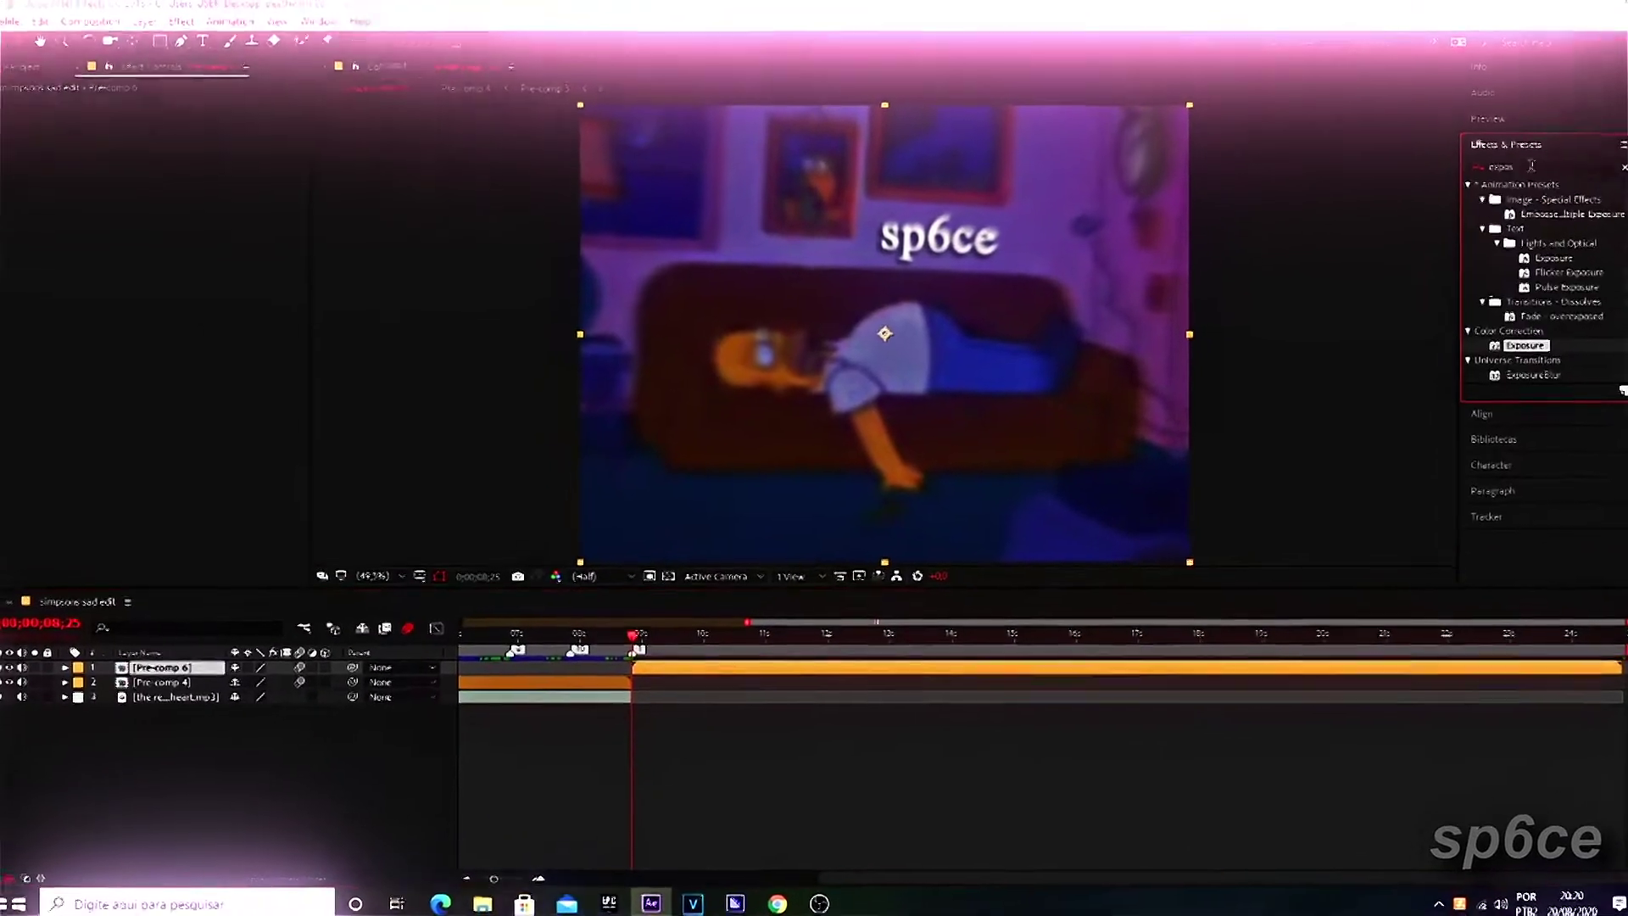
pyautogui.hotkey('ctrl', 'k')
pyautogui.press('Return')
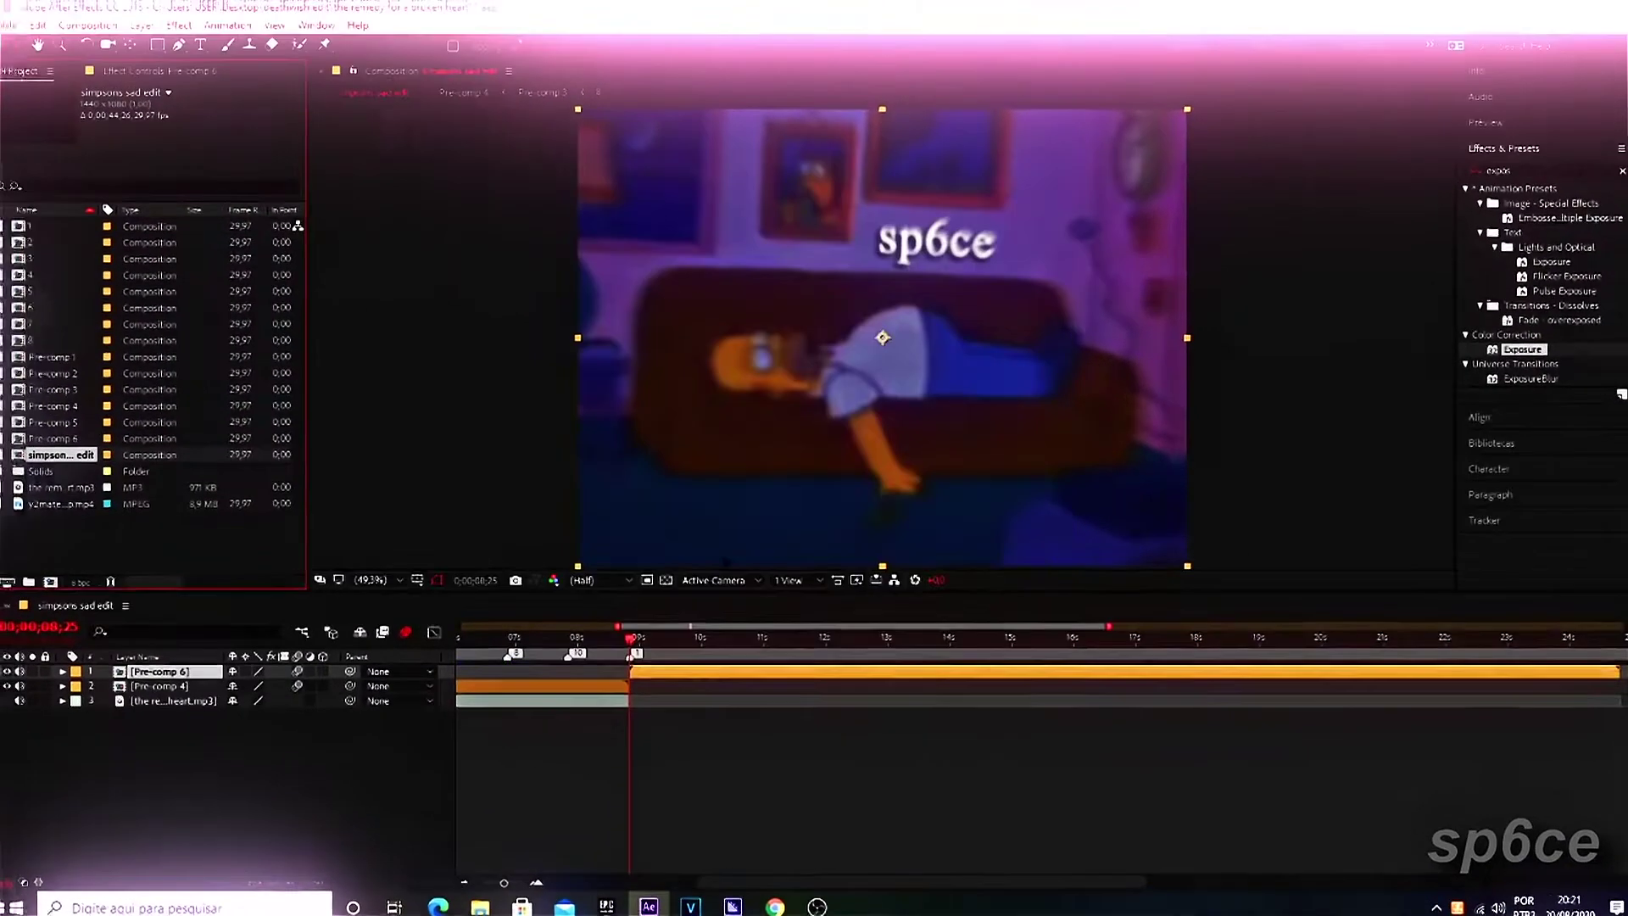
# - Enable Time Remap on Pre-comp 6, preview the slowed footage, and apply Reverb
pyautogui.hotkey('ctrl', 'alt', 't')
pyautogui.press('-')
pyautogui.press('k')
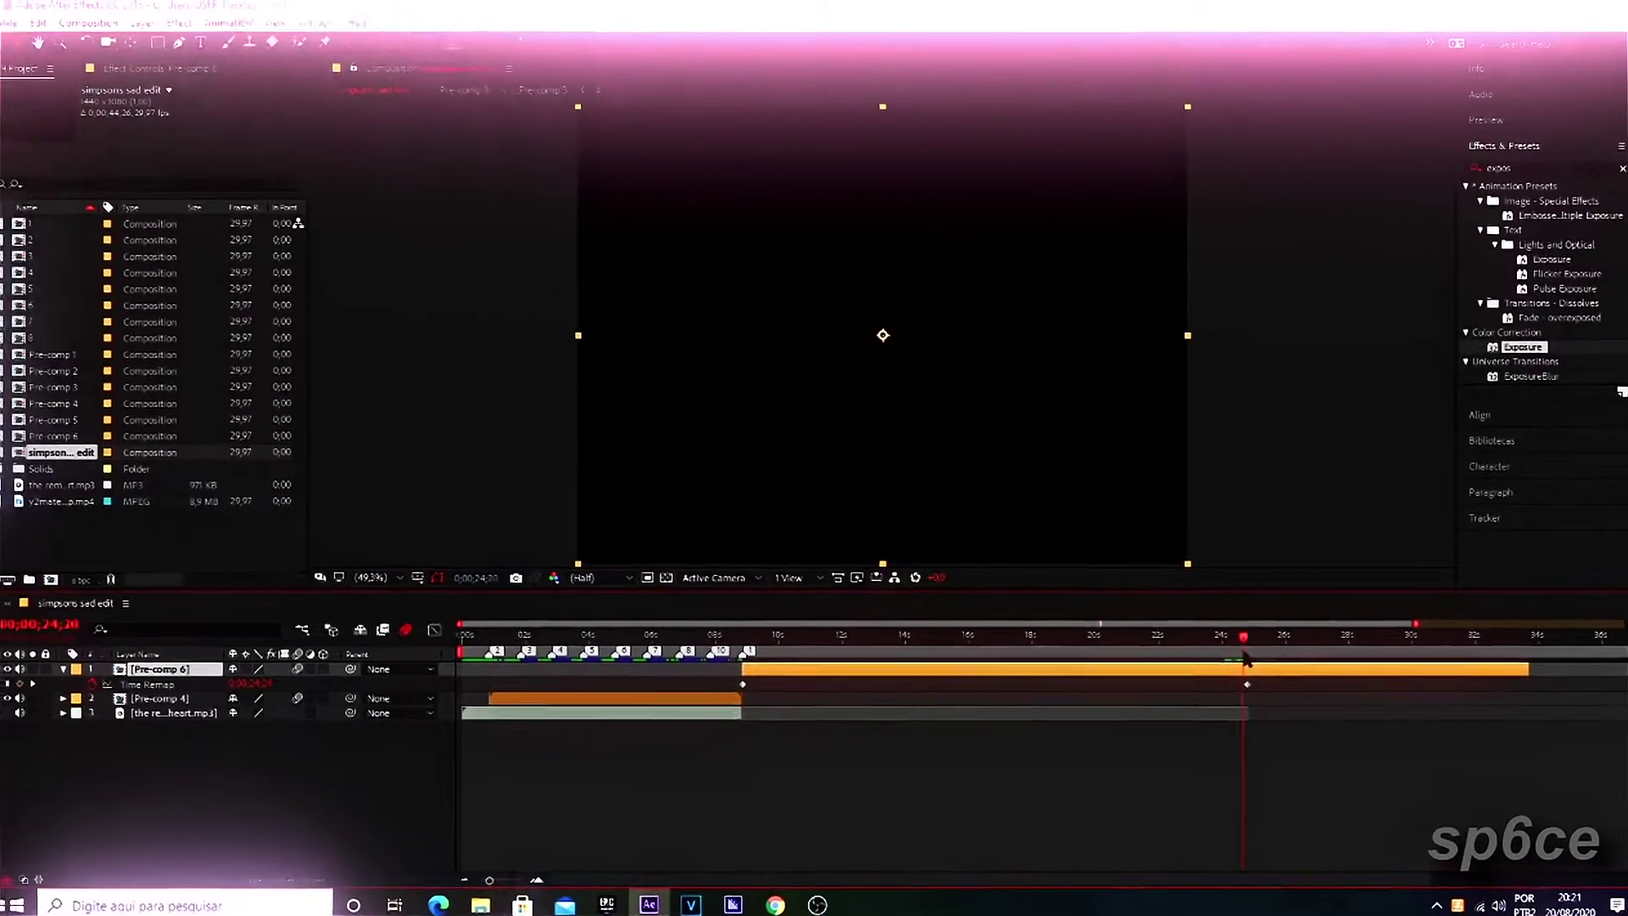
pyautogui.press('space')
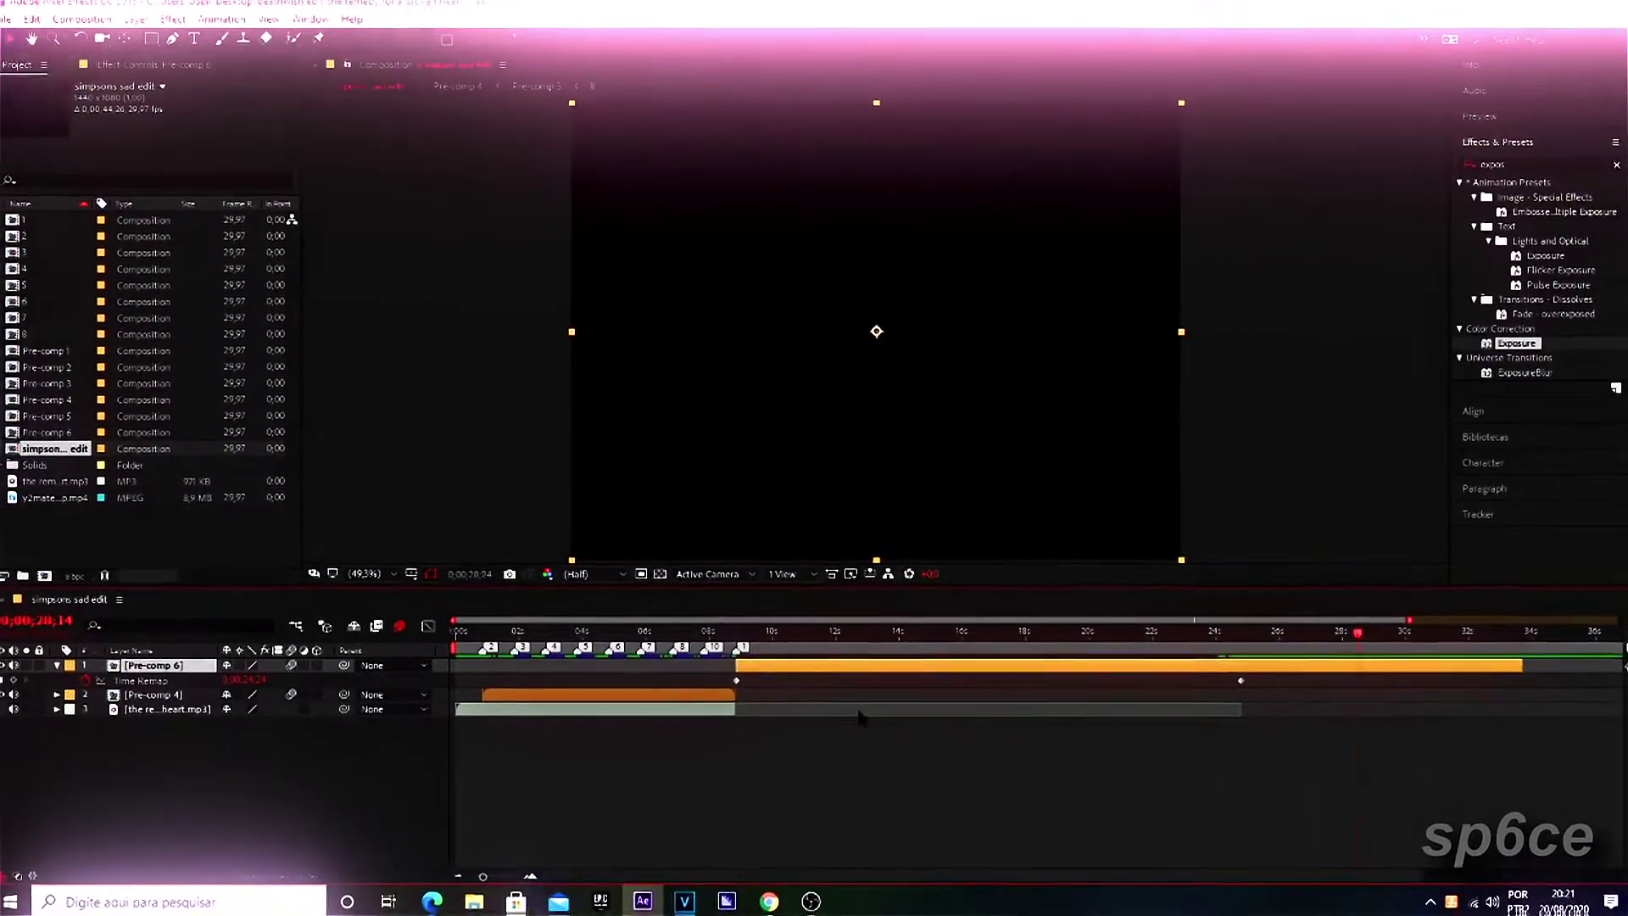
pyautogui.moveTo(797, 642); pyautogui.dragTo(871, 642)
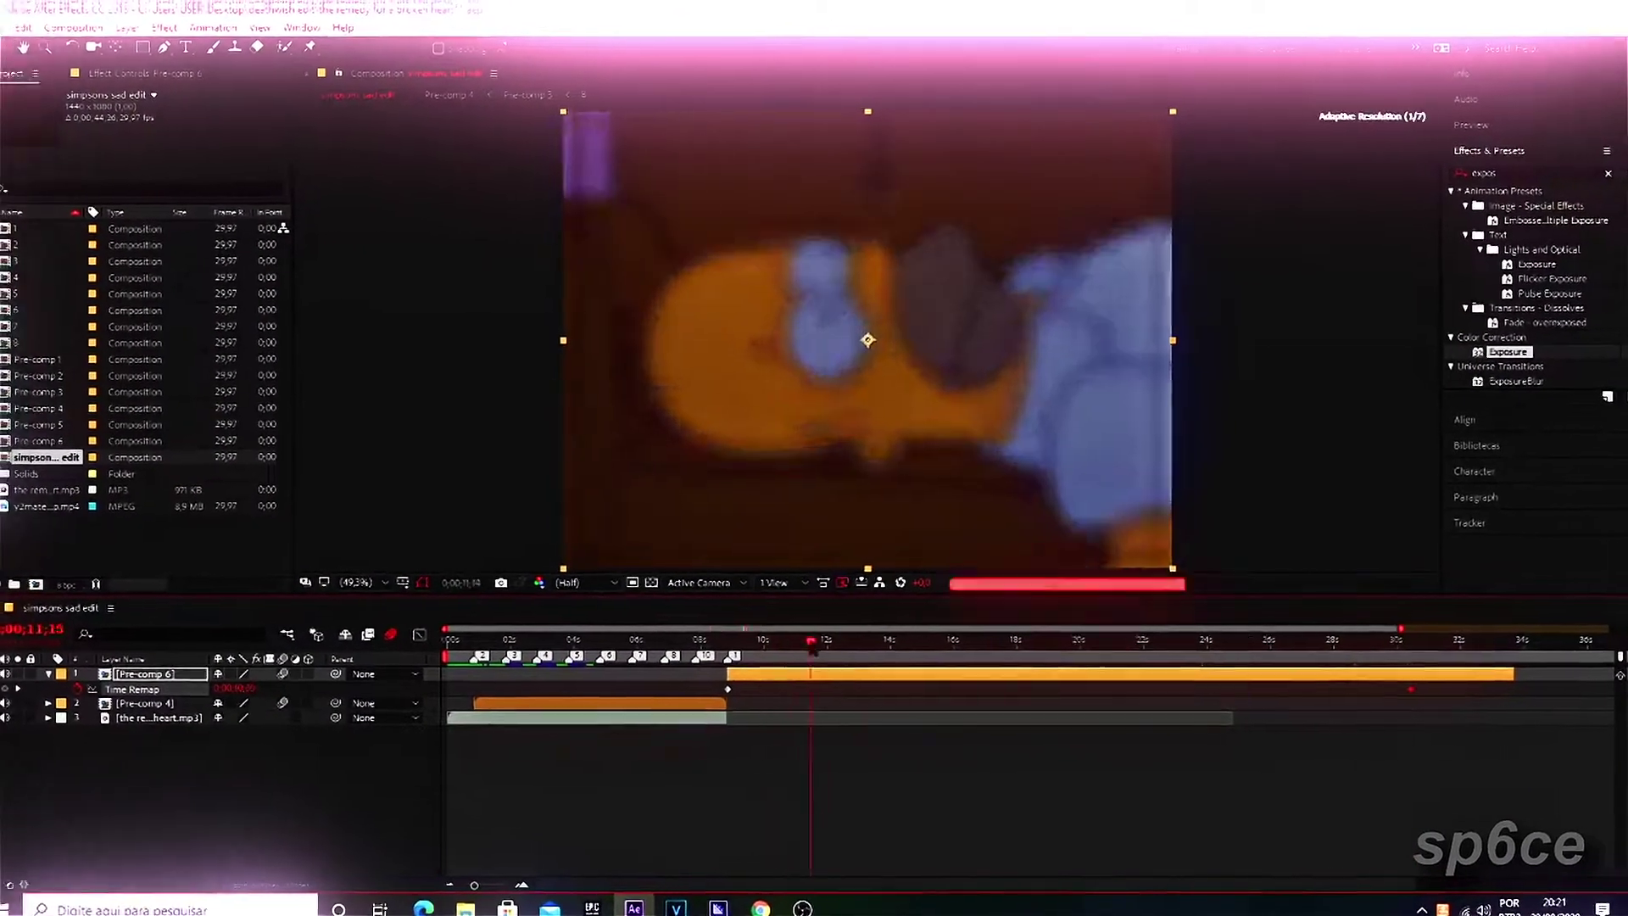
pyautogui.press('space')
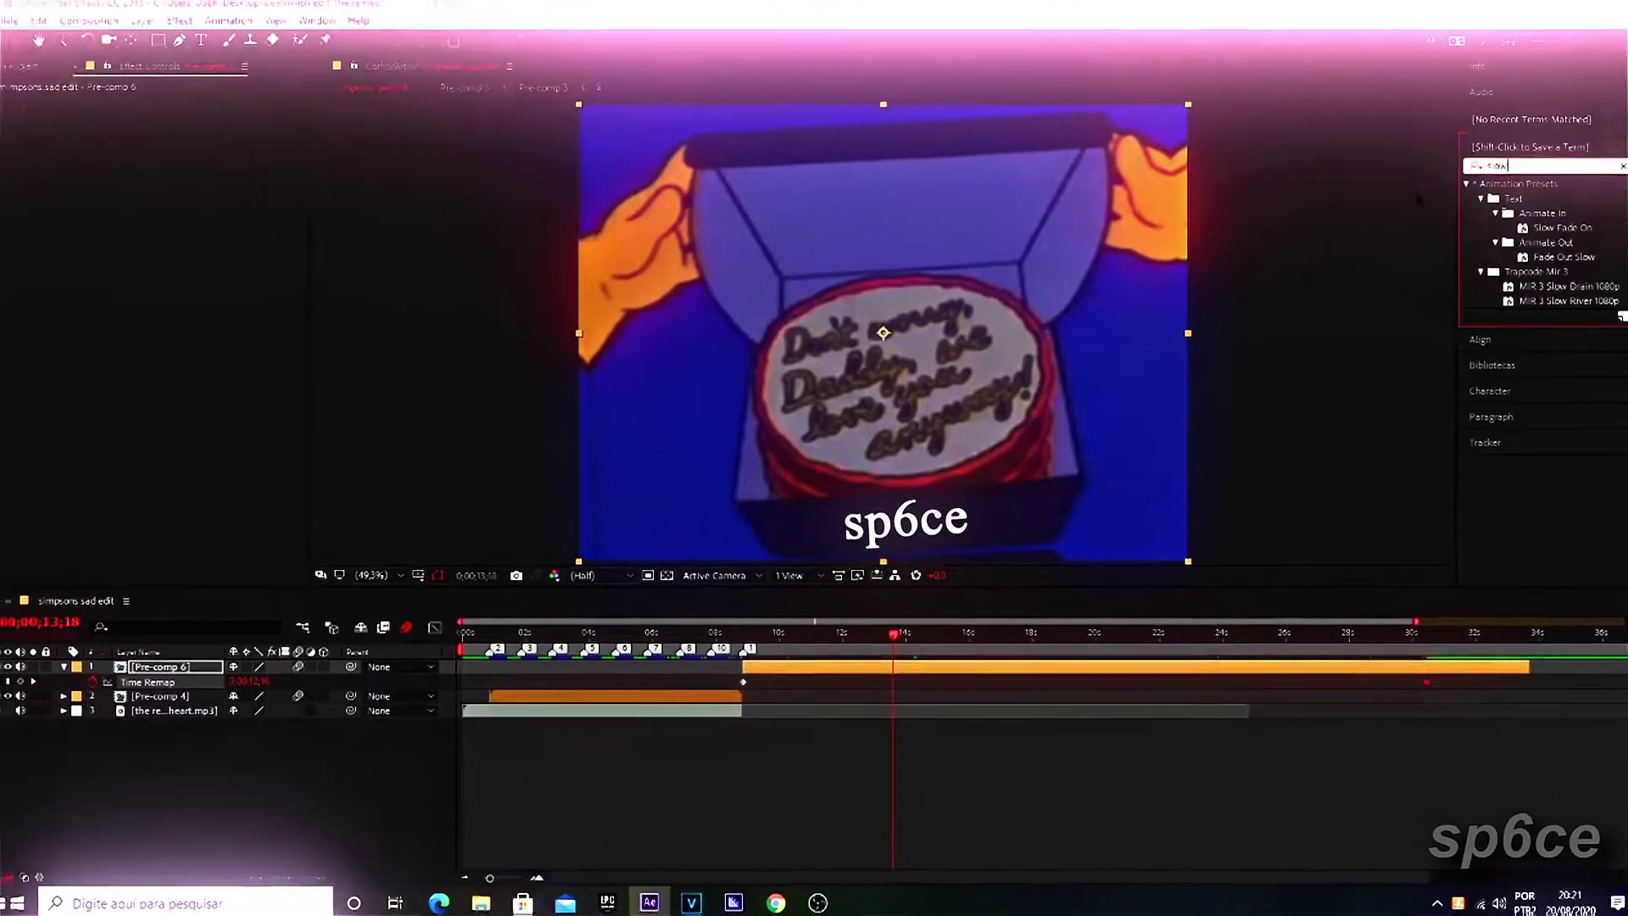
pyautogui.moveTo(1380, 254); pyautogui.dragTo(242, 340)
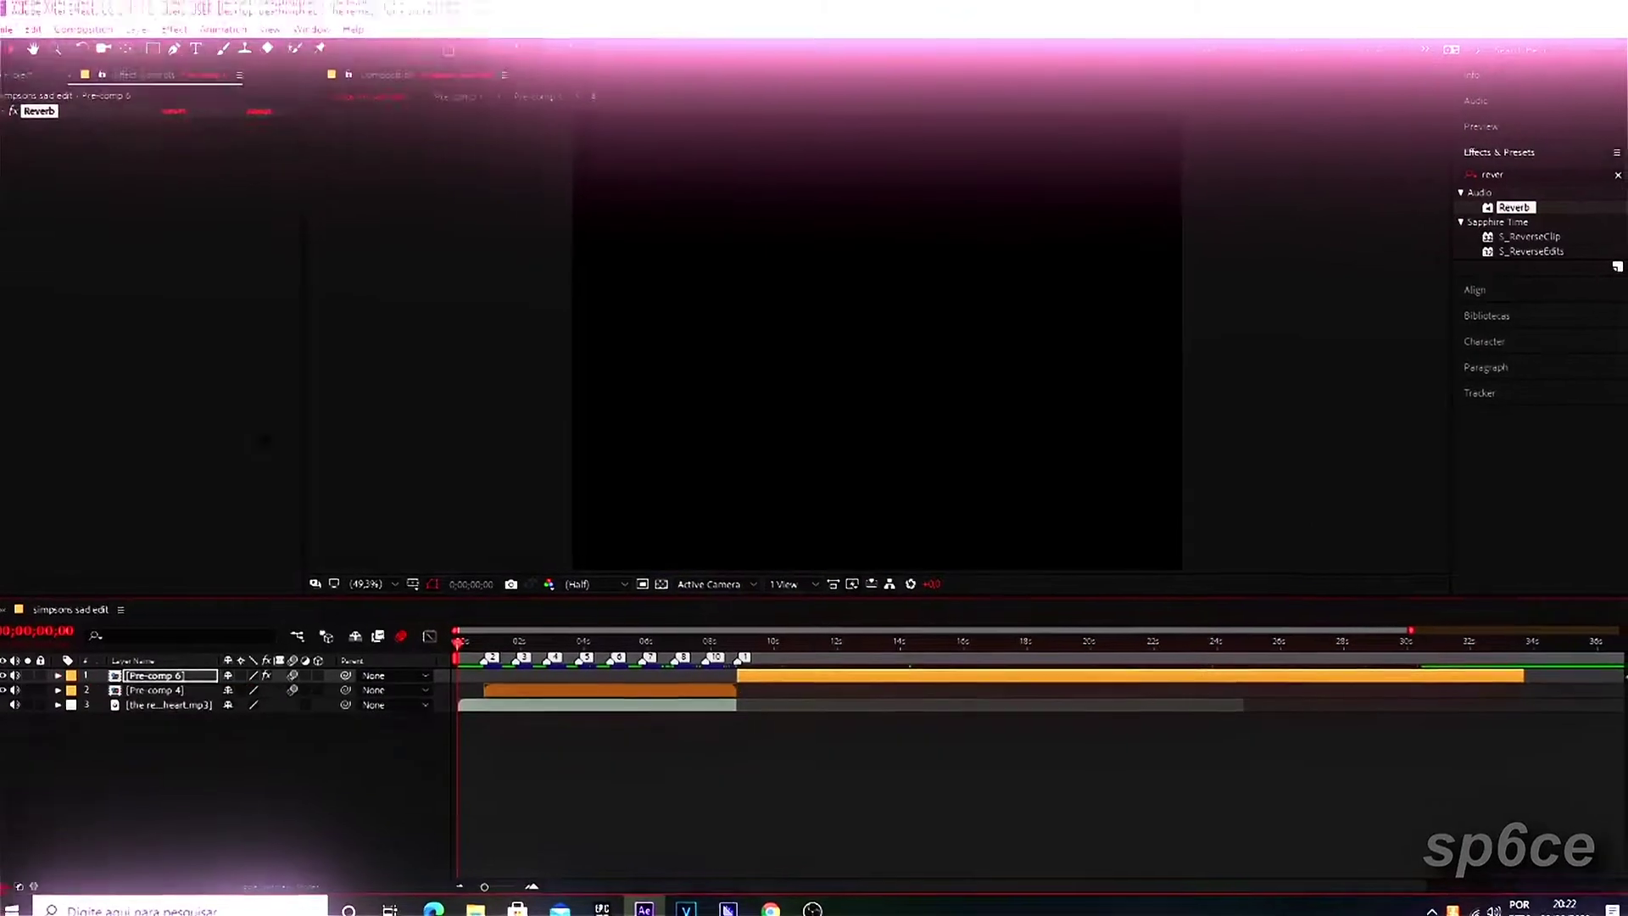